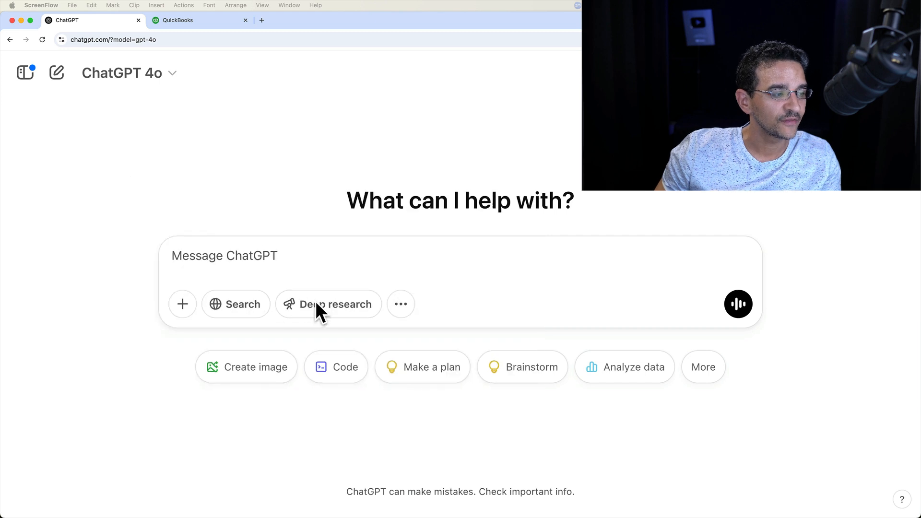
Review the available models and keep GPT-4o selected.
click(133, 75)
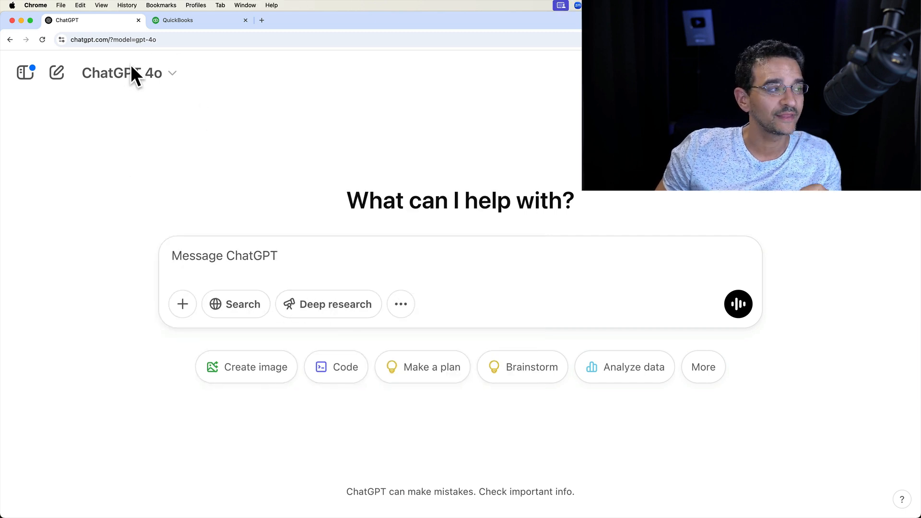
click(135, 76)
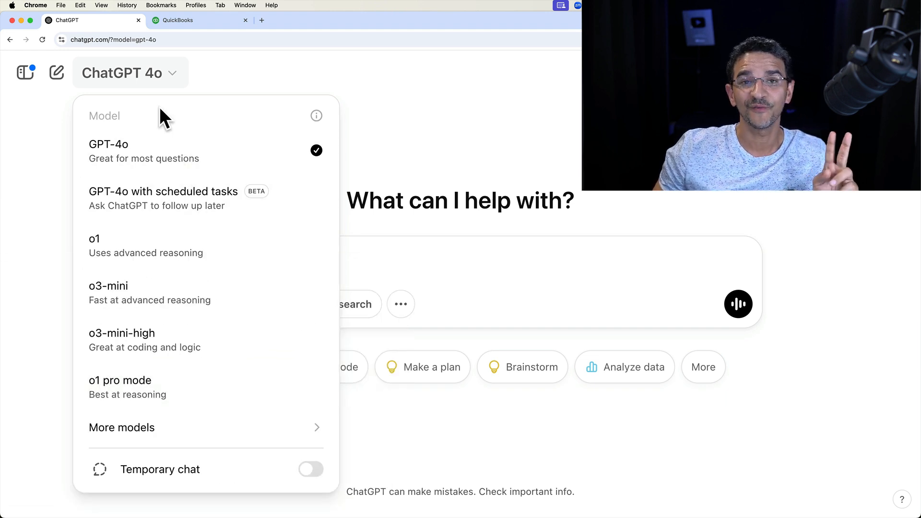
click(124, 153)
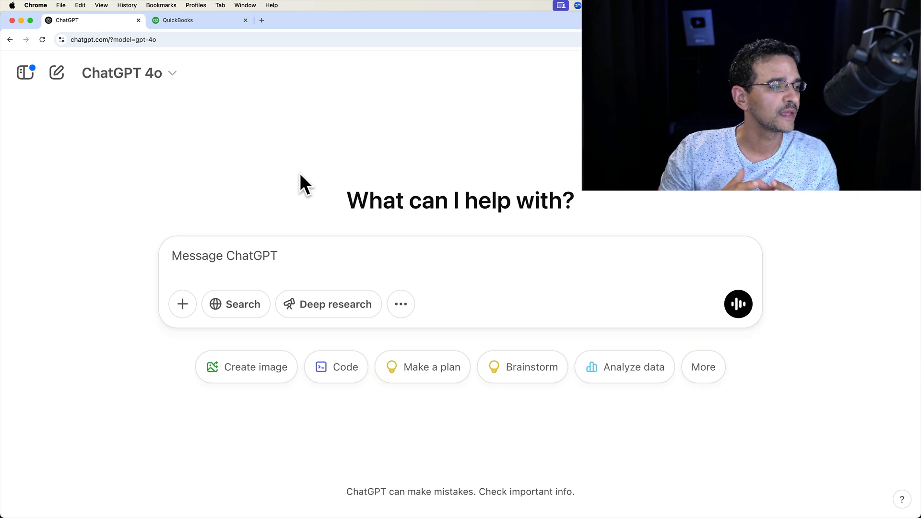
Paste the client's 2024 tax liability question into the message box.
click(240, 256)
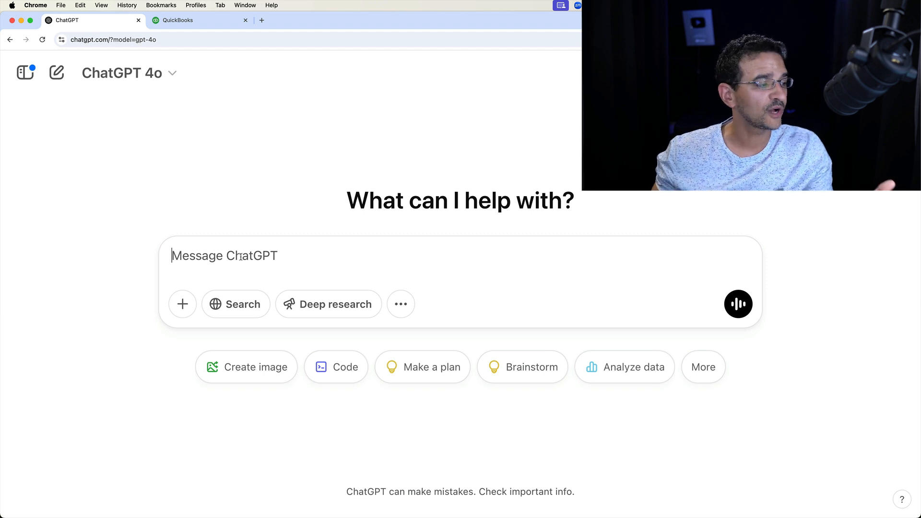
key(super+v)
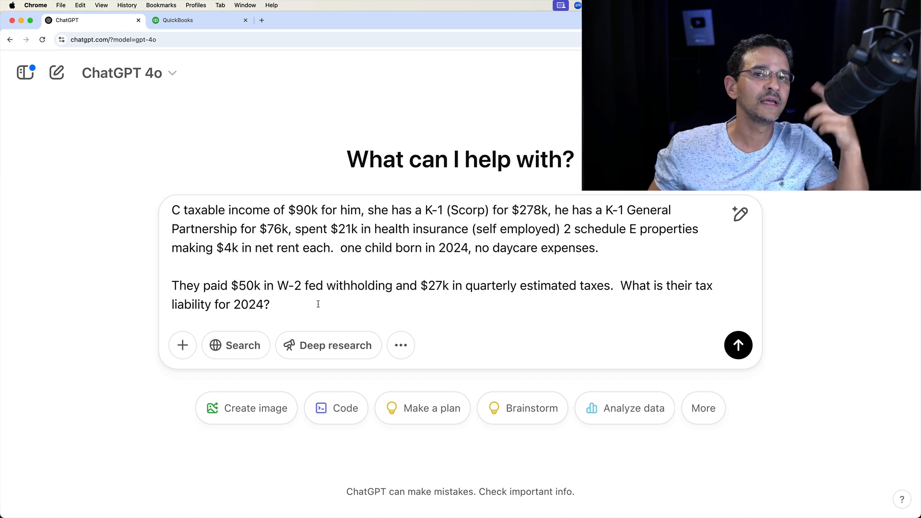
scroll(318, 305, up, 2)
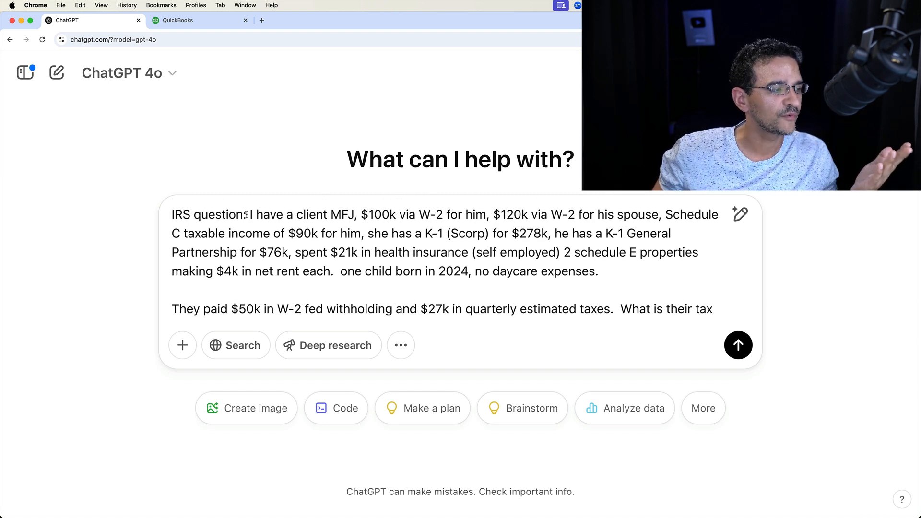
Review the pasted question's income, deduction, property, child and payment details by highlighting each part.
drag(249, 214, 640, 218)
click(375, 214)
click(494, 214)
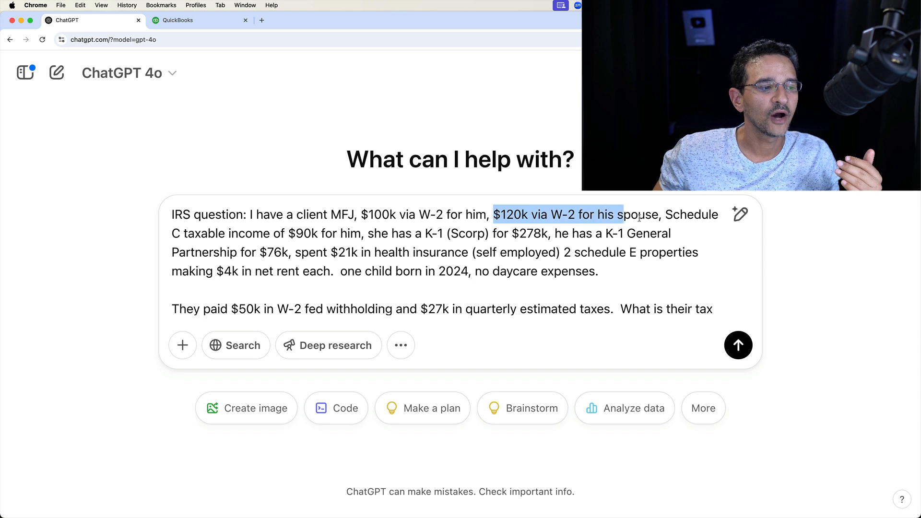
click(673, 215)
mouse_move(706, 216)
mouse_down()
mouse_move(162, 230)
mouse_move(680, 240)
mouse_move(319, 274)
mouse_move(284, 255)
mouse_move(472, 249)
mouse_up()
click(382, 234)
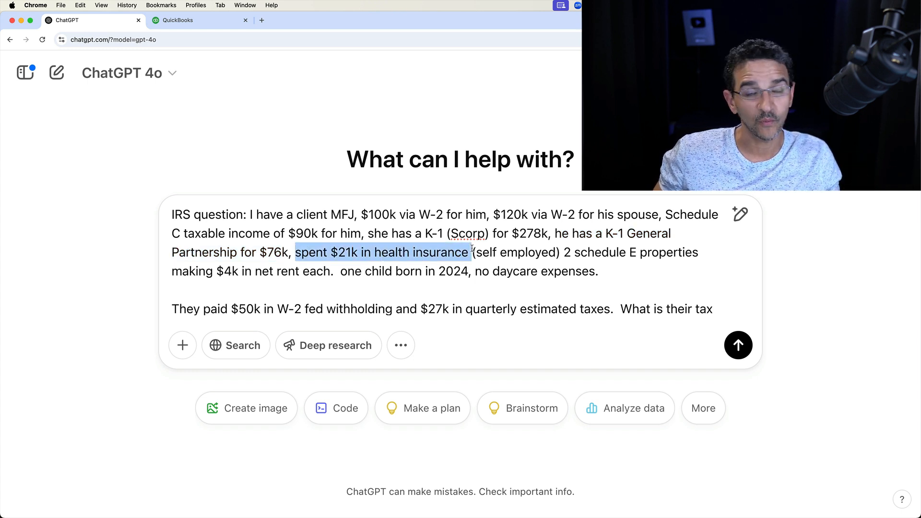
drag(473, 253, 752, 254)
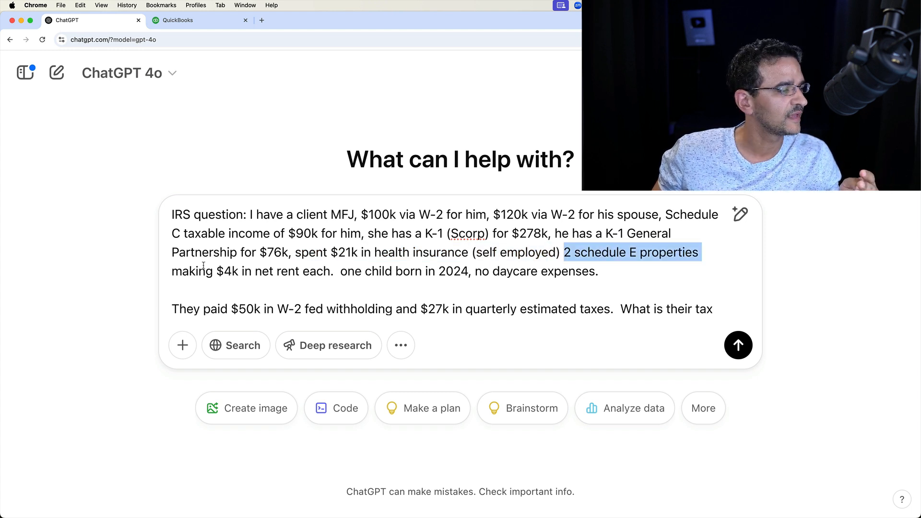
drag(181, 271, 602, 276)
click(330, 267)
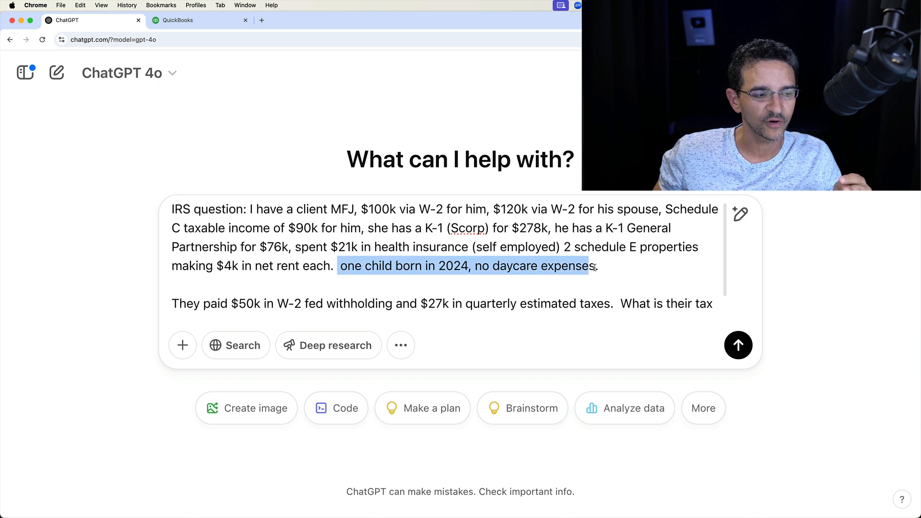
click(626, 273)
scroll(627, 274, down, 2)
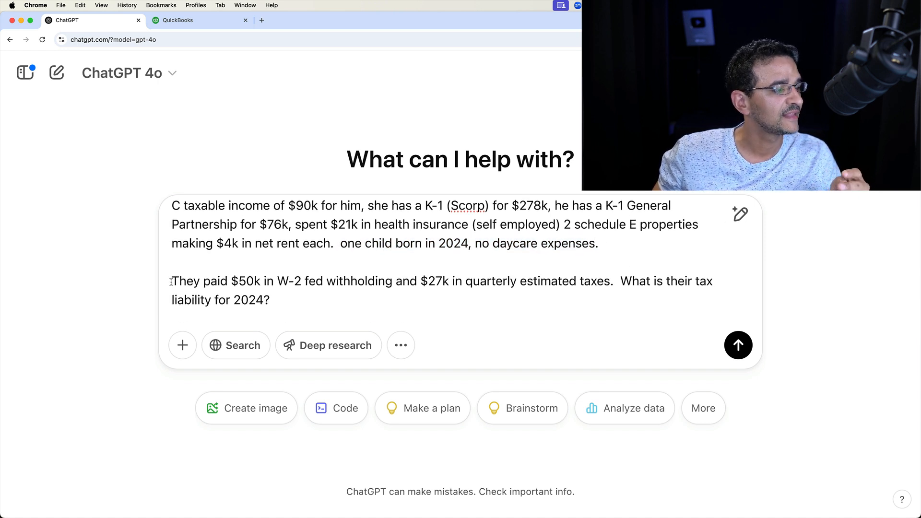
drag(341, 281, 260, 281)
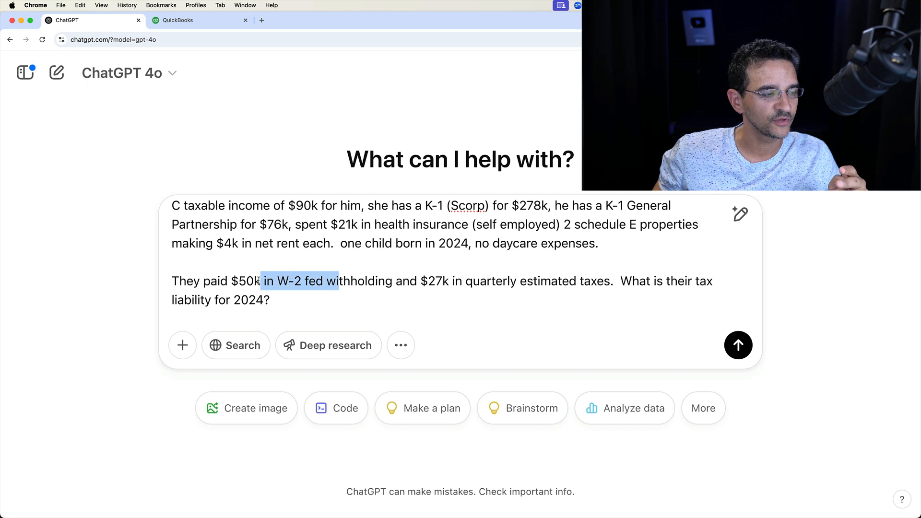
click(384, 283)
drag(420, 282, 756, 297)
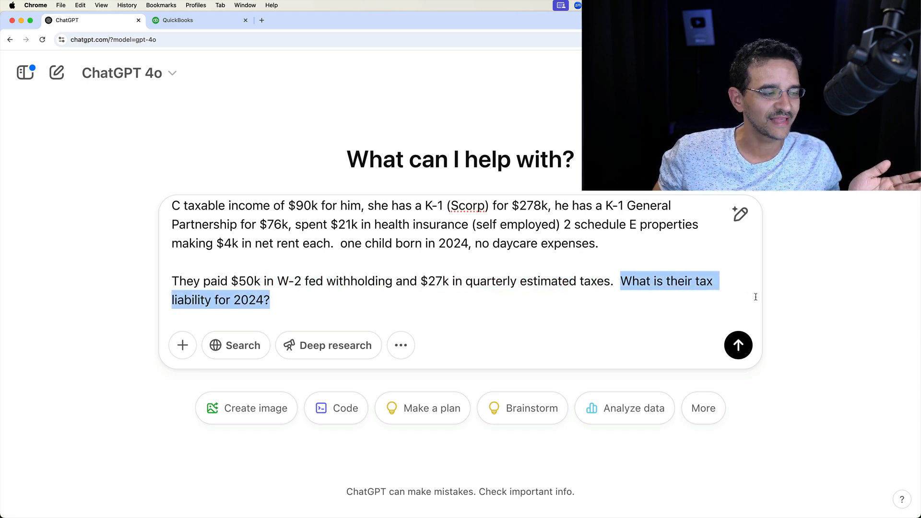
Turn on Deep research and switch the model to o1.
click(341, 343)
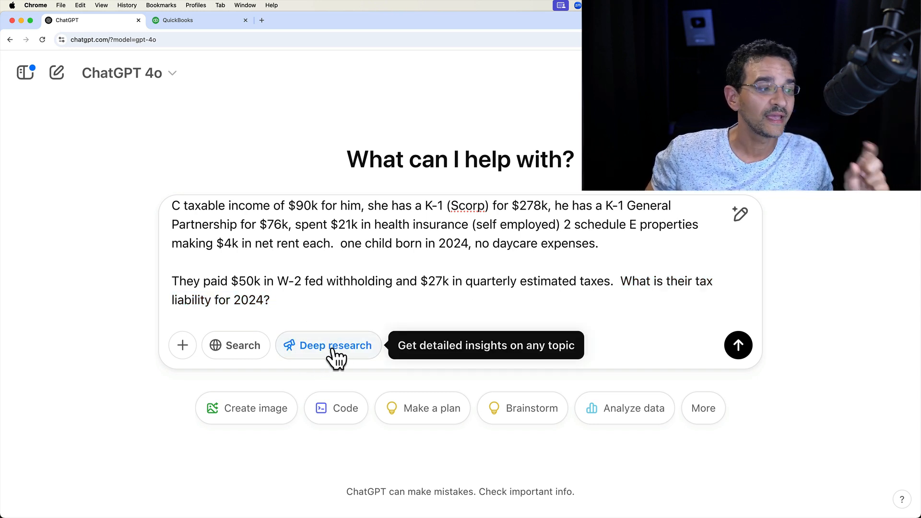
click(145, 78)
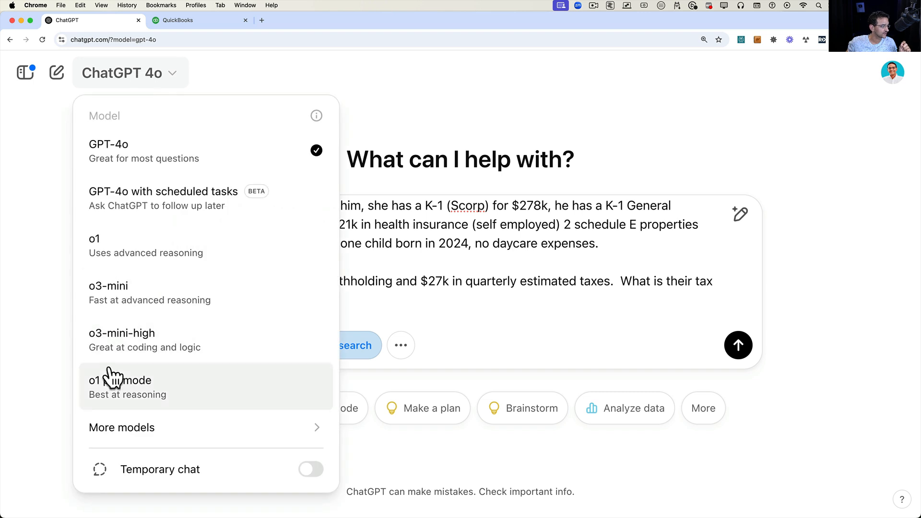
click(116, 255)
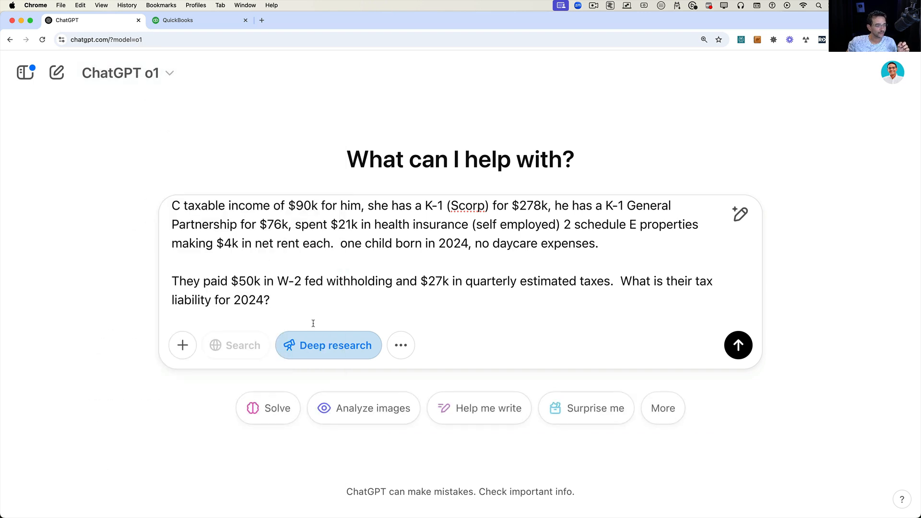
Submit the tax liability question with Deep research enabled.
click(336, 346)
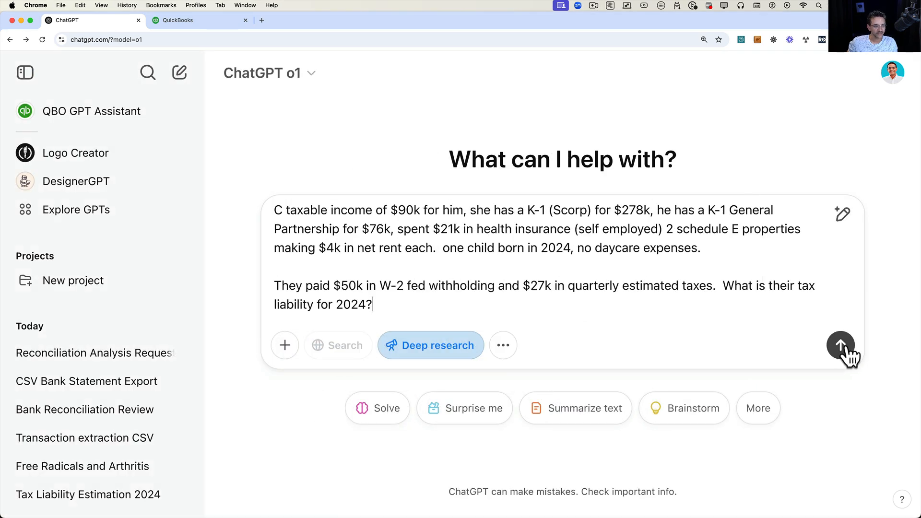
click(840, 345)
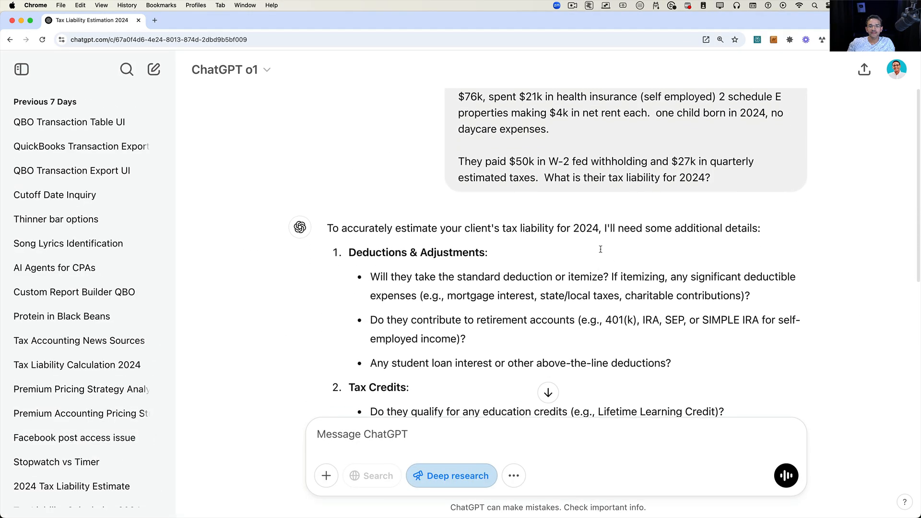
Start answering the follow-up questions with "standard, no retirement, no student loans".
scroll(600, 248, down, 3)
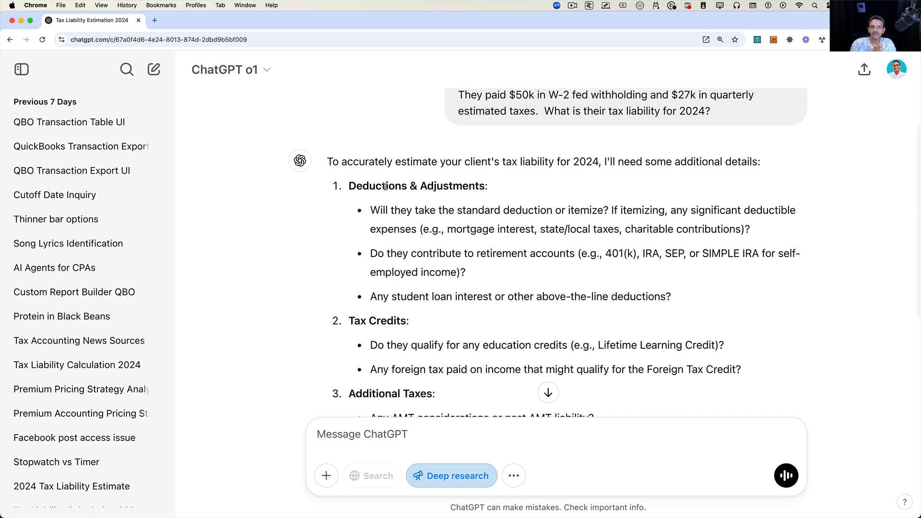
scroll(514, 300, down, 5)
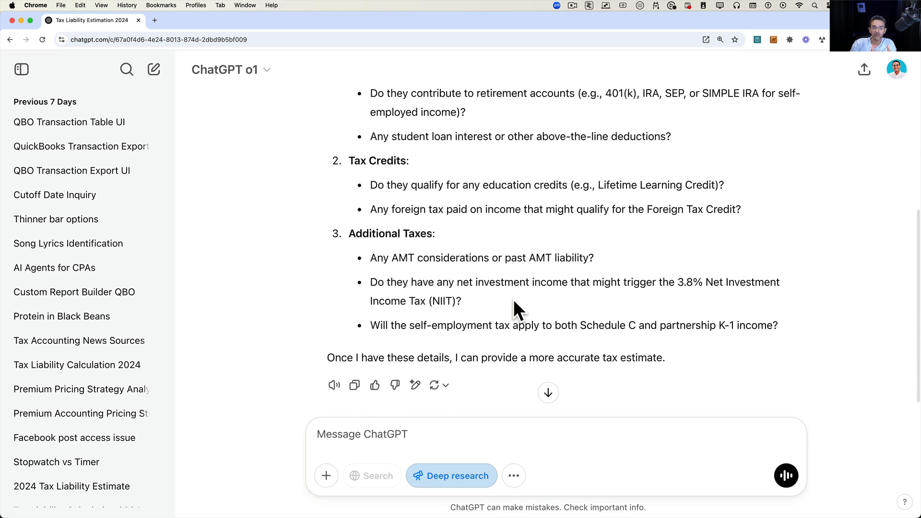
scroll(514, 300, down, 1)
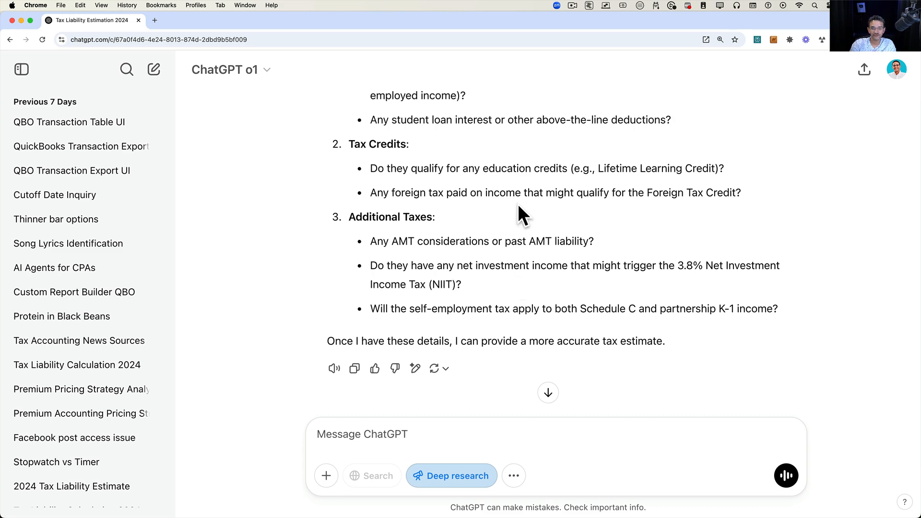
scroll(517, 203, up, 5)
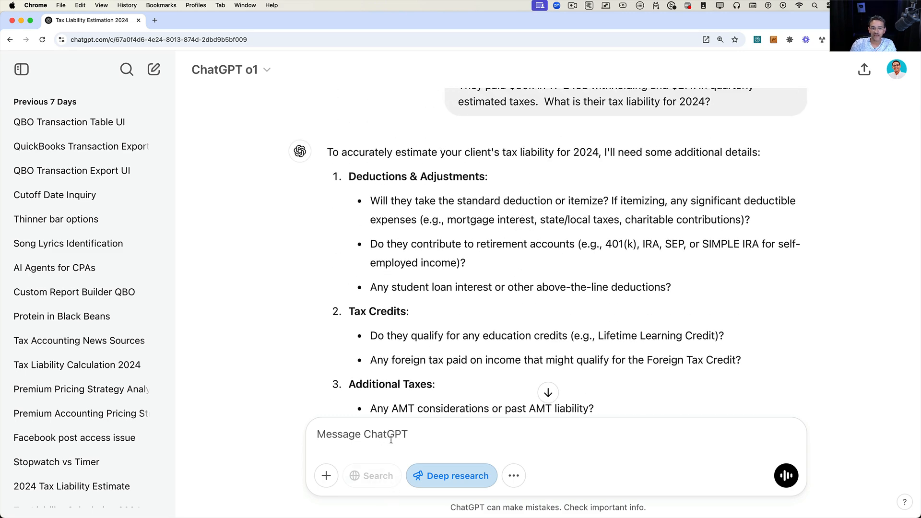
text(standard)
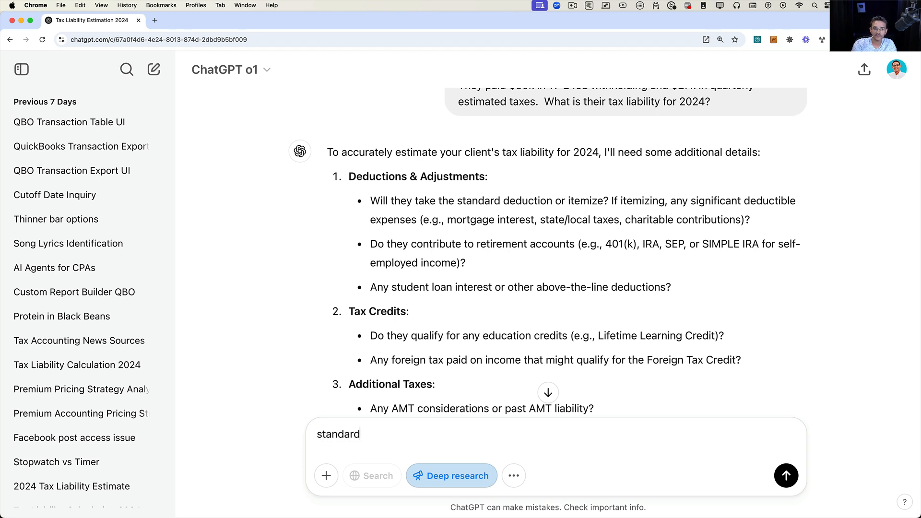
text(, no retirement)
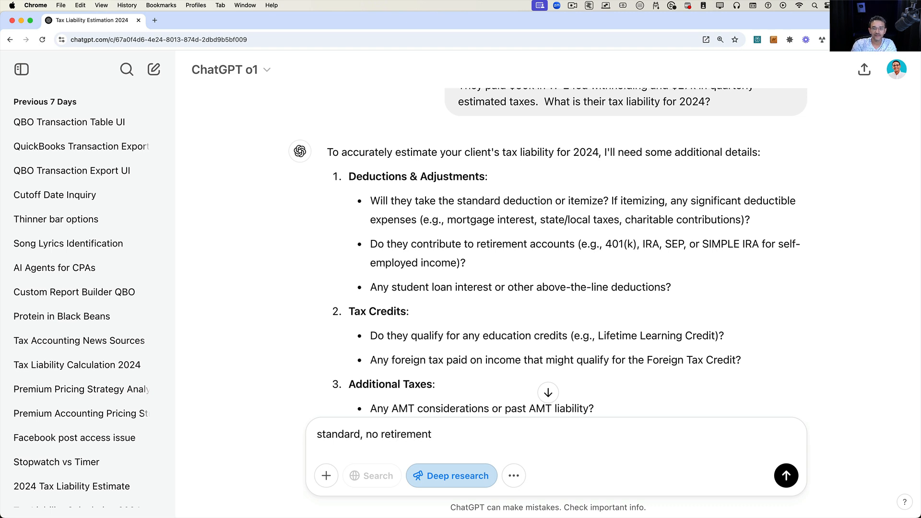
text(, mp)
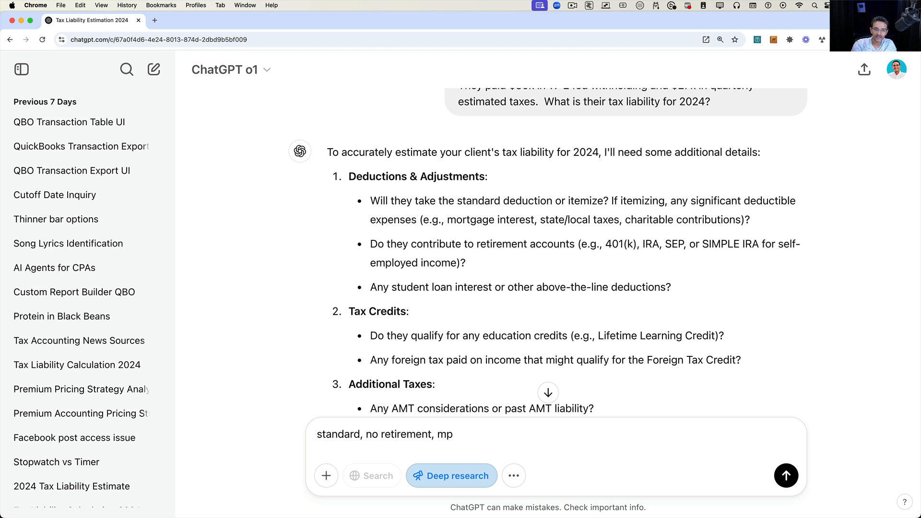
key(BackSpace)
key(BackSpace)
key(BackSpace)
text(no student )
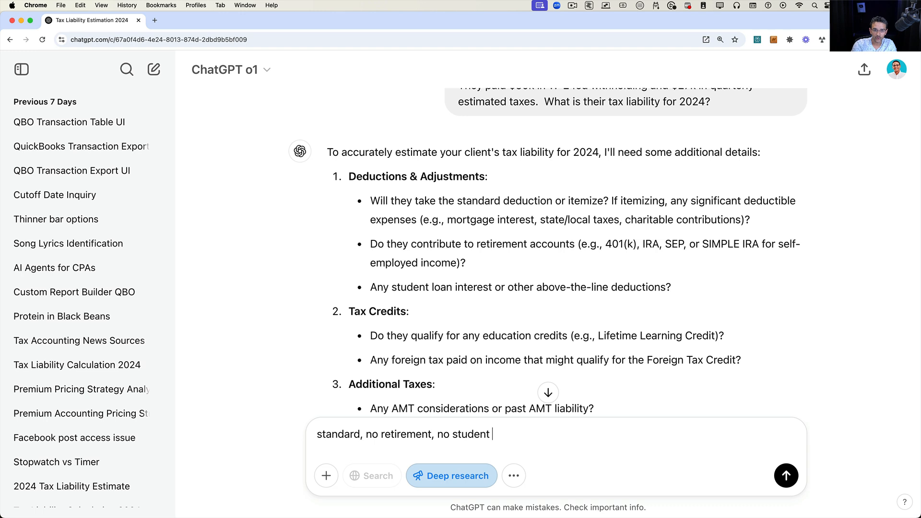
text(loans)
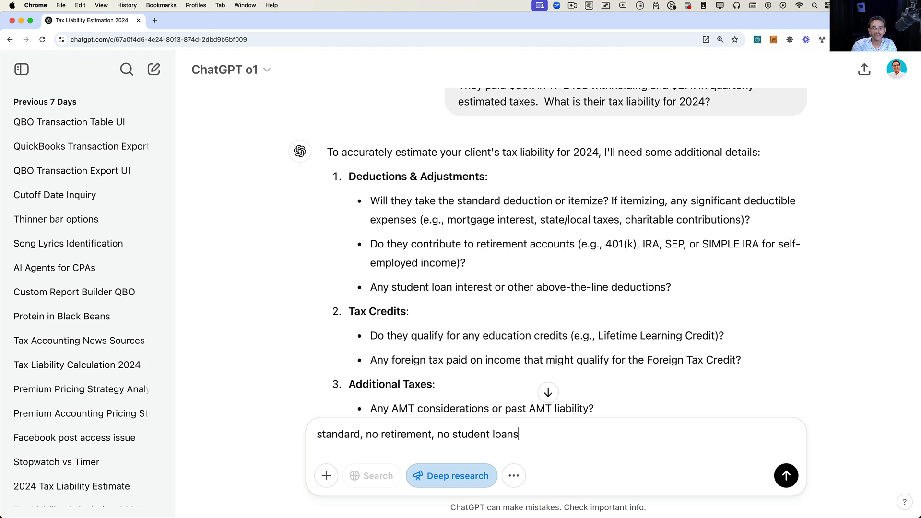
text(,)
text( no edu)
Extend the follow-up reply with "no education credits".
key(BackSpace)
text(ucation cr)
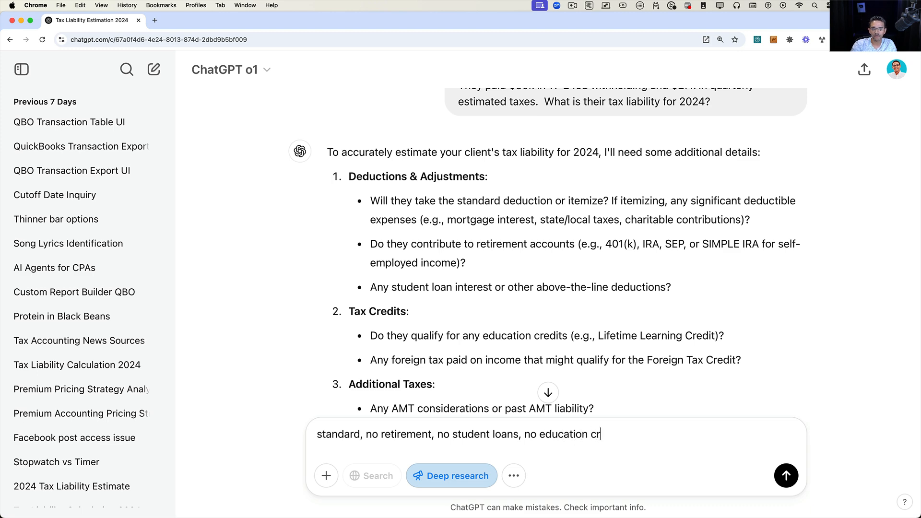
text(edits)
scroll(444, 386, down, 2)
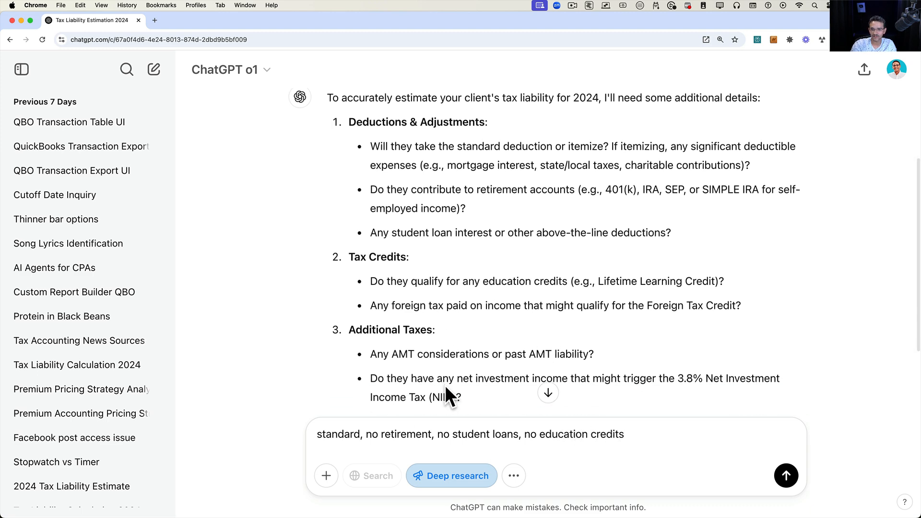
scroll(445, 386, down, 3)
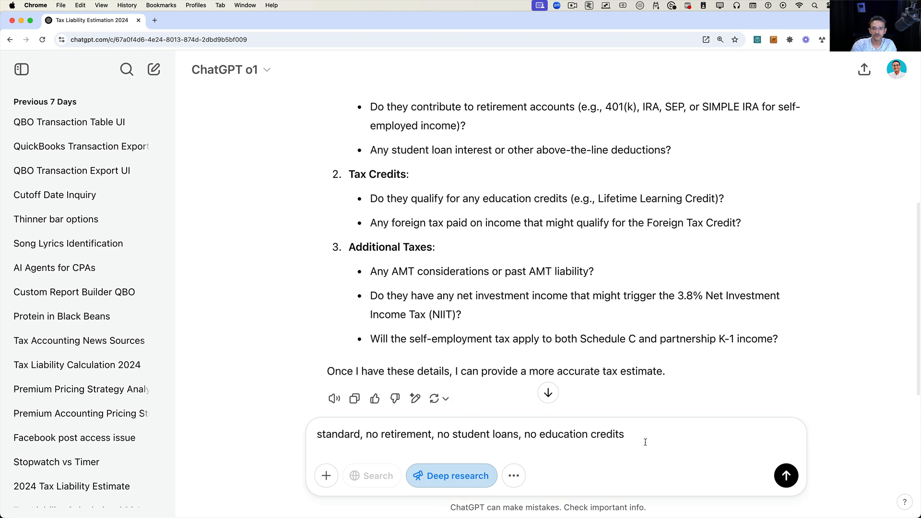
Add "no foreign income" to the follow-up reply.
text(, no )
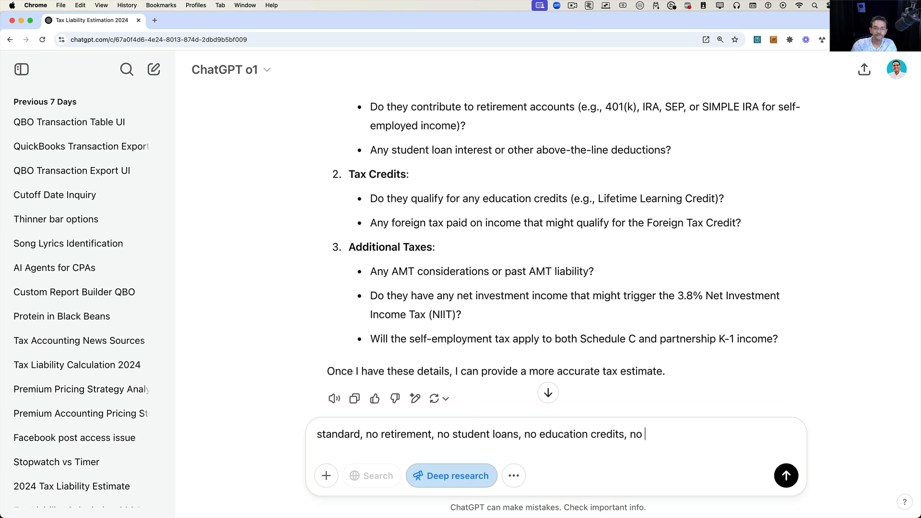
text(forre)
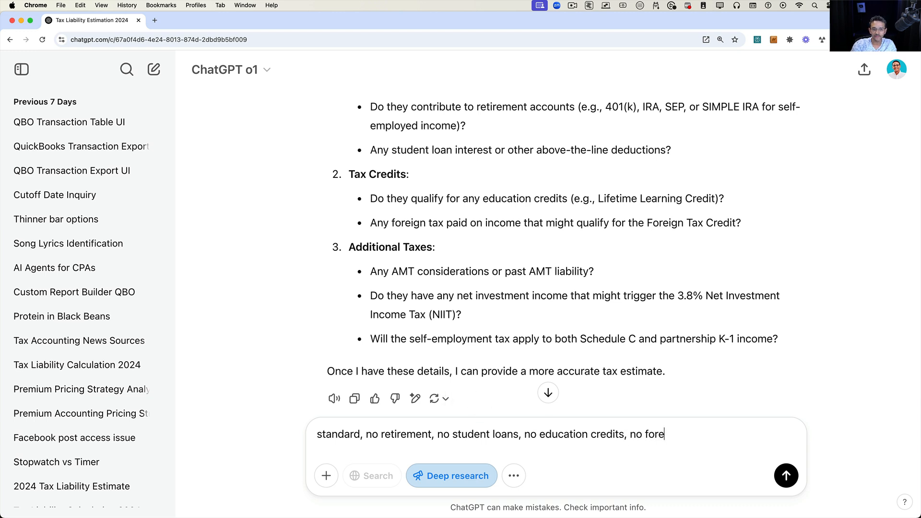
text(ign income,)
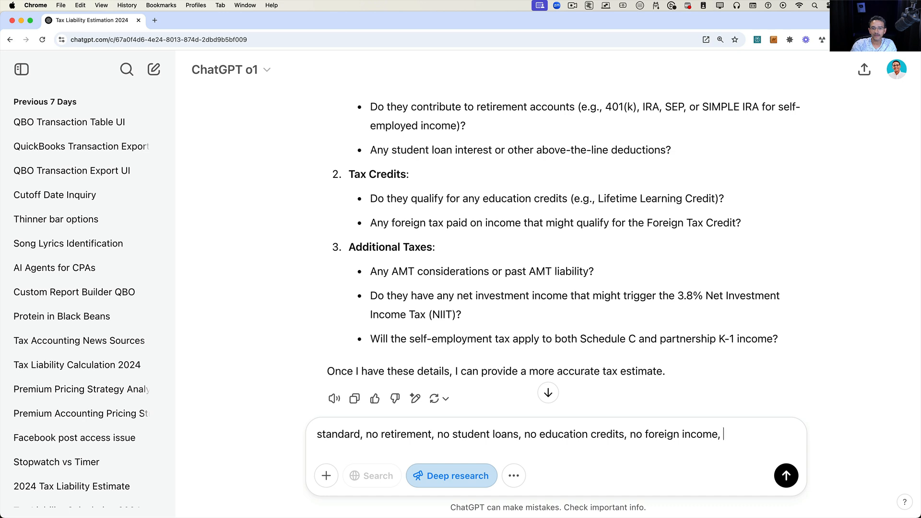
Review the AMT and net investment income questions, then add "no AMT" to the reply.
scroll(631, 335, down, 2)
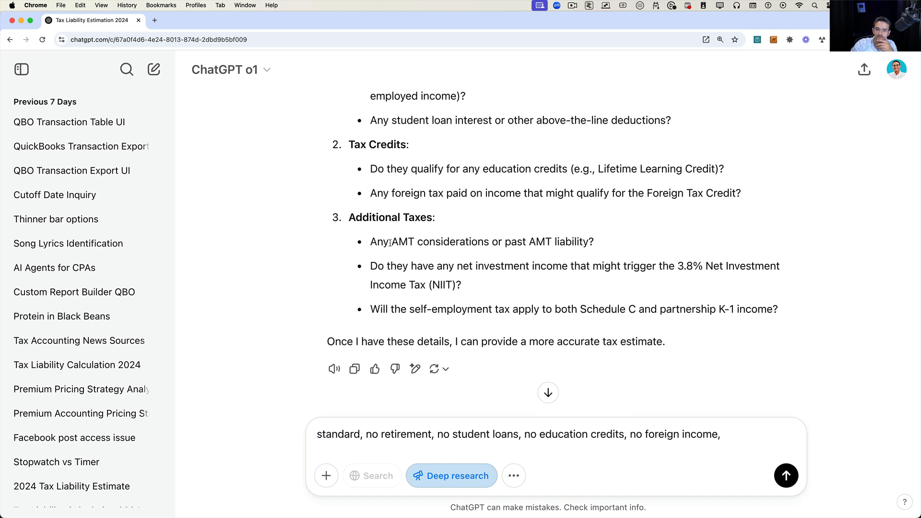
drag(390, 242, 571, 279)
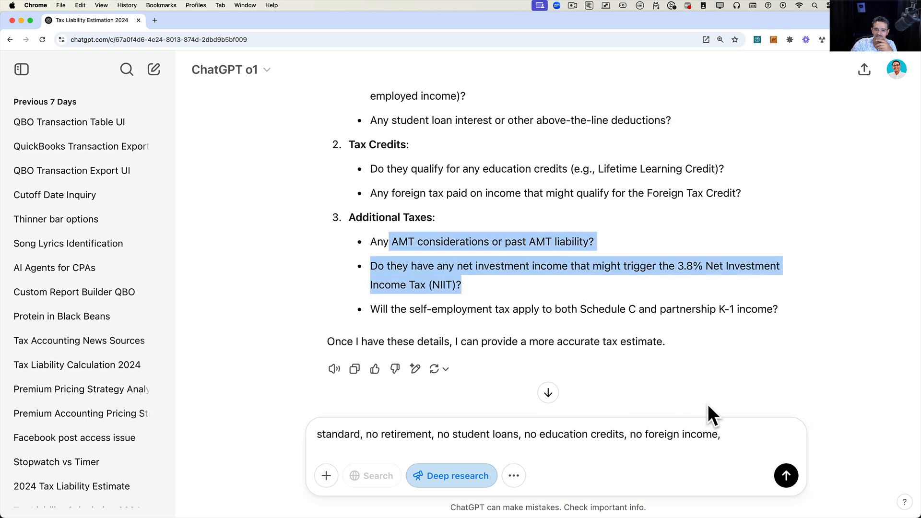
click(728, 434)
text(no AMT)
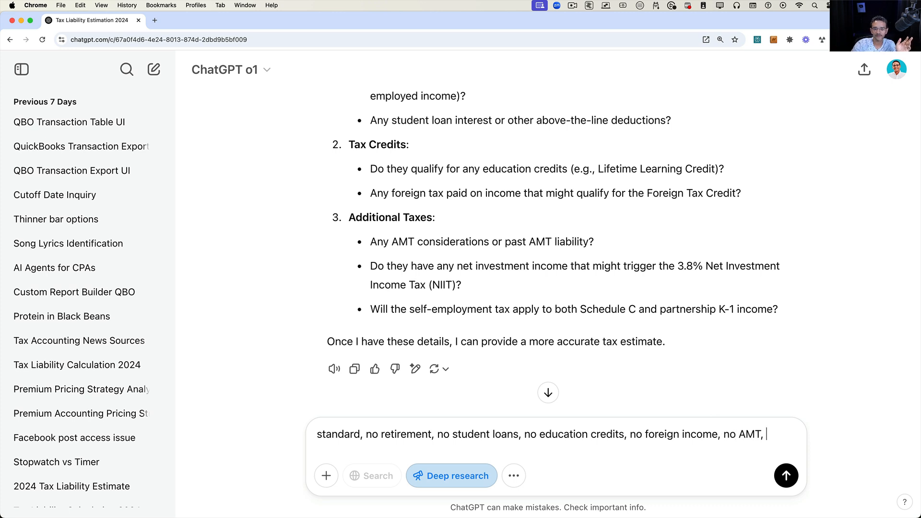
text(, not su)
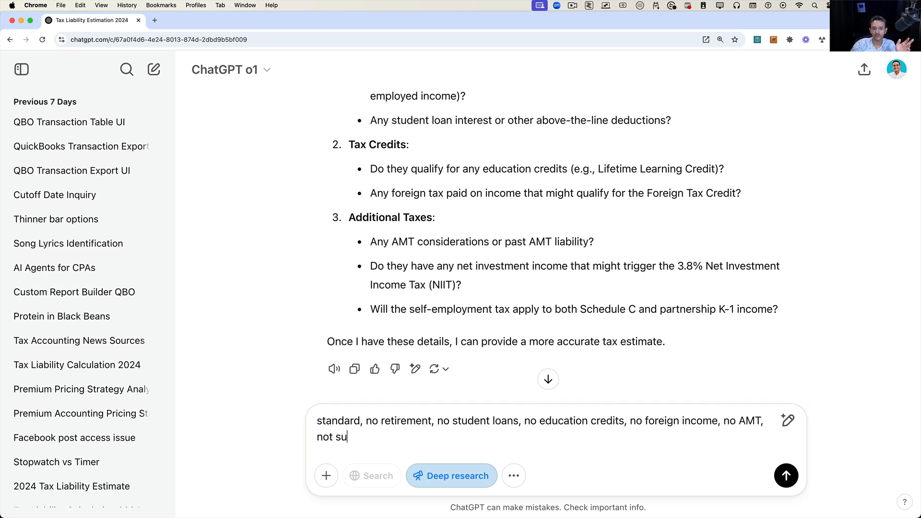
text(re about N)
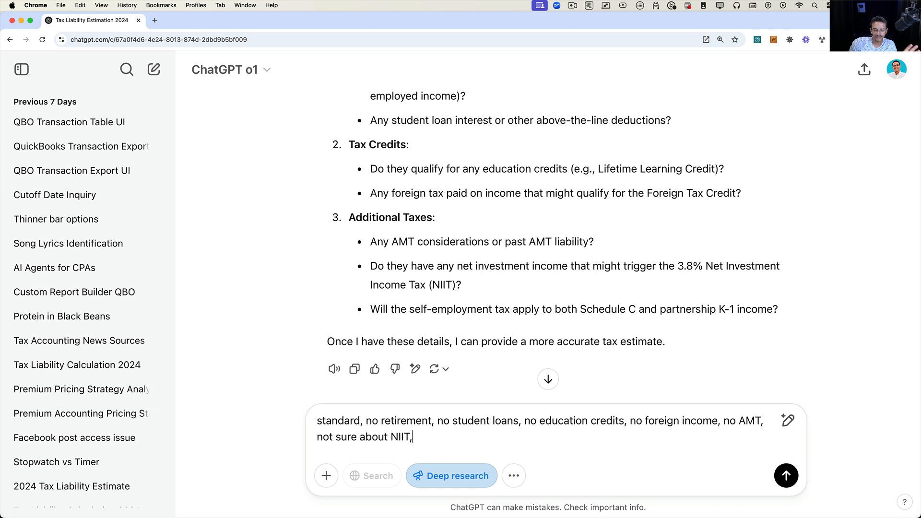
text(IIT (you figure it out)
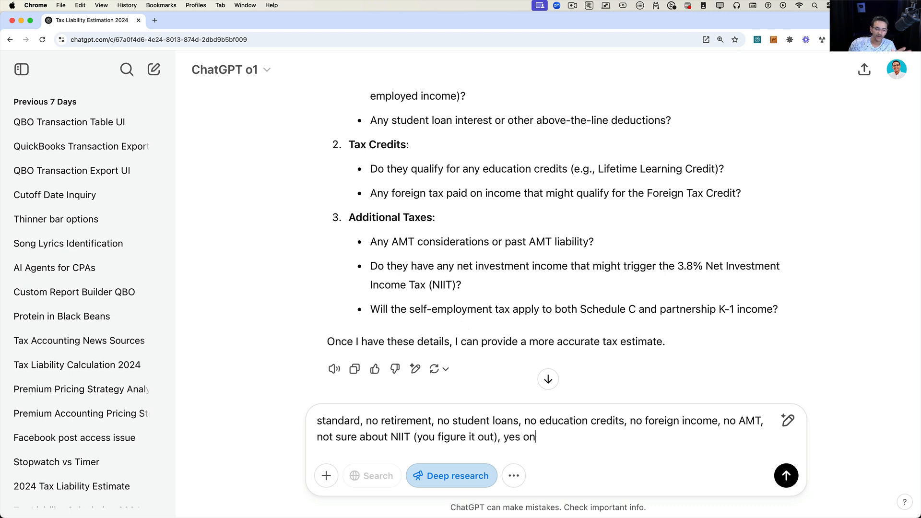
Finish the reply with "yes on SE tax for Schedule C and K-1" and send it.
text(E)
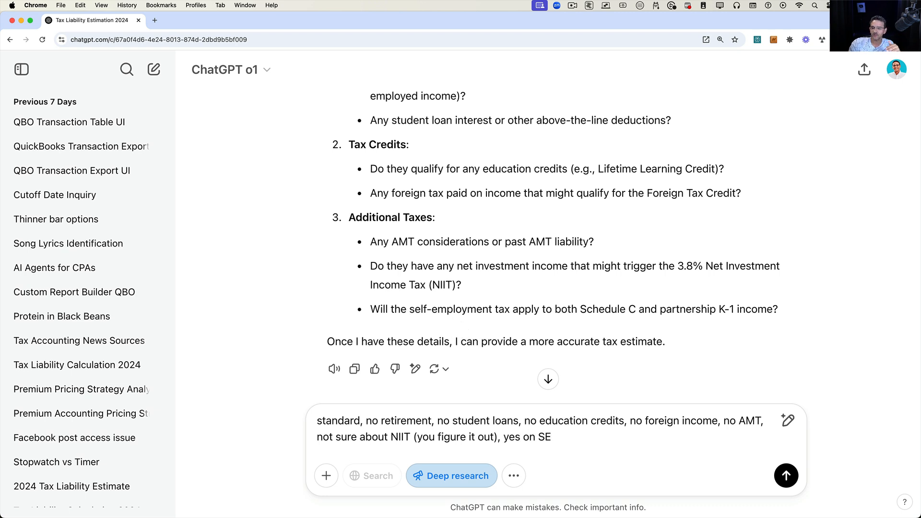
text( tax)
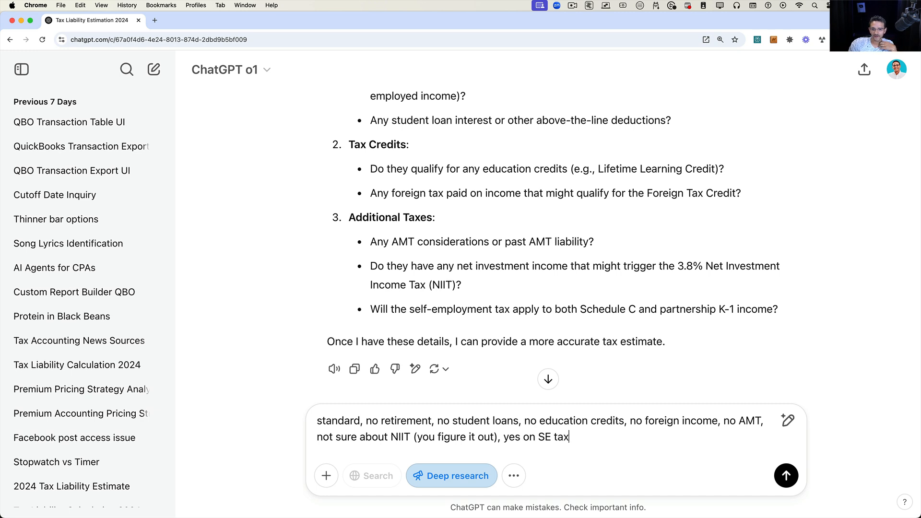
text( for Sch)
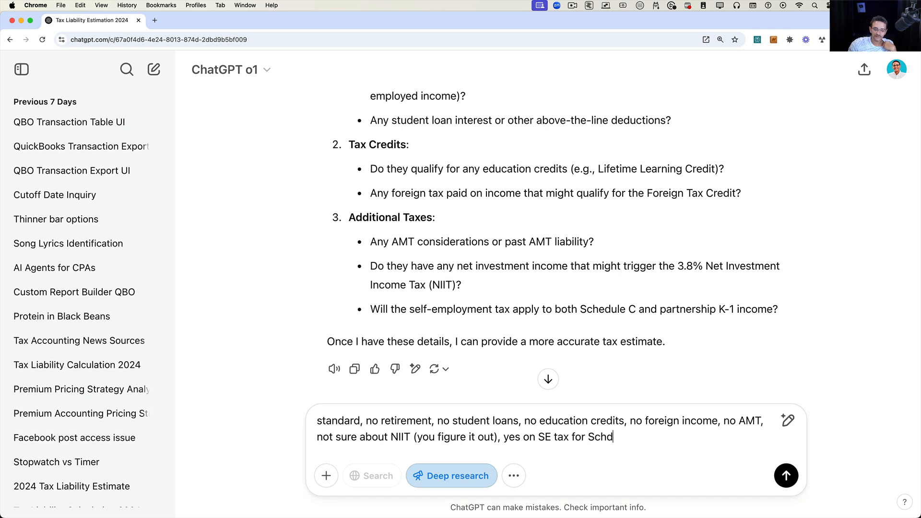
text(edule C a)
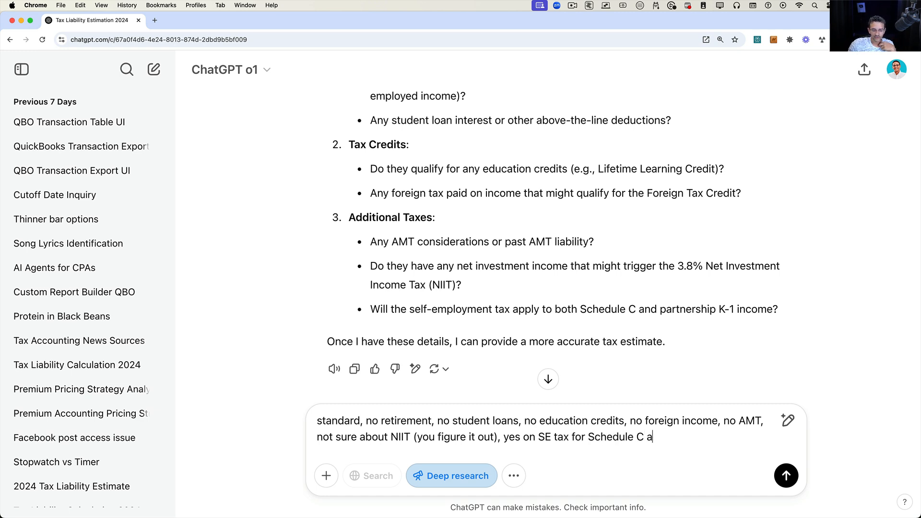
text(nd K)
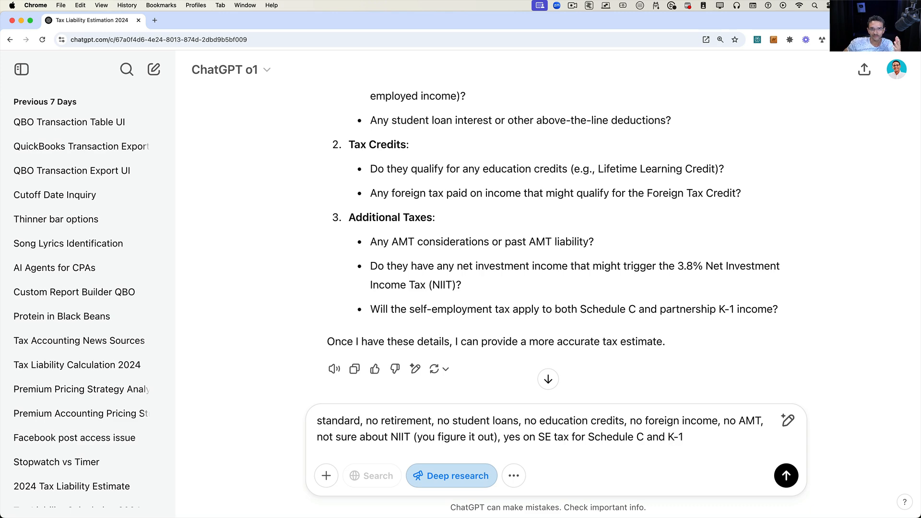
text(-1)
scroll(502, 180, down, 1)
click(786, 475)
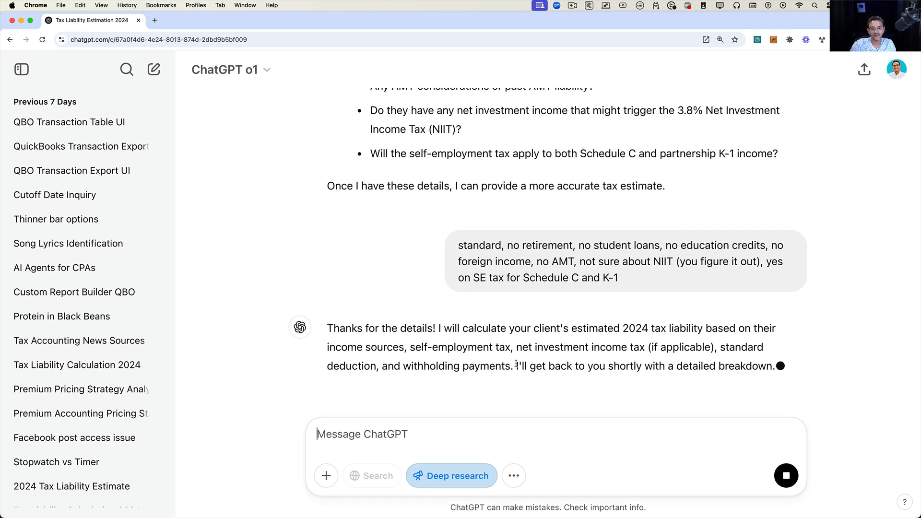
Highlight the assistant's promise to return with a detailed breakdown.
drag(516, 365, 775, 361)
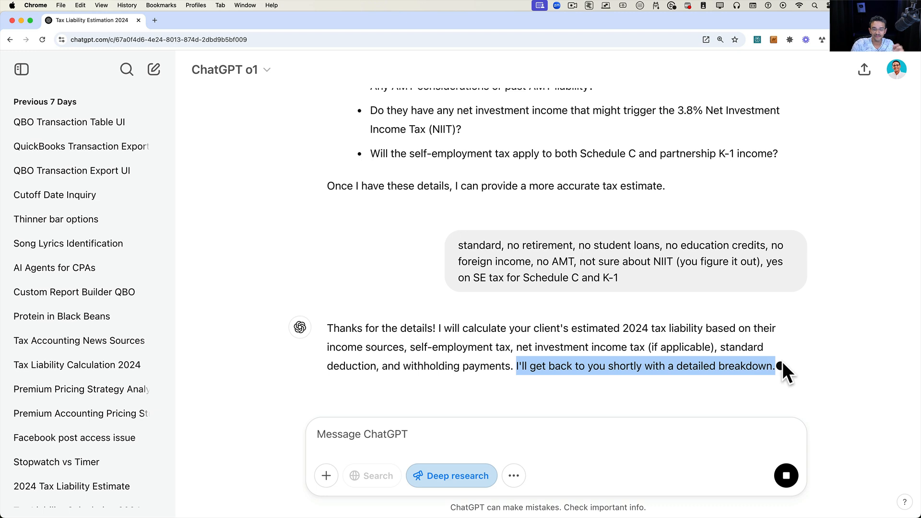
click(791, 374)
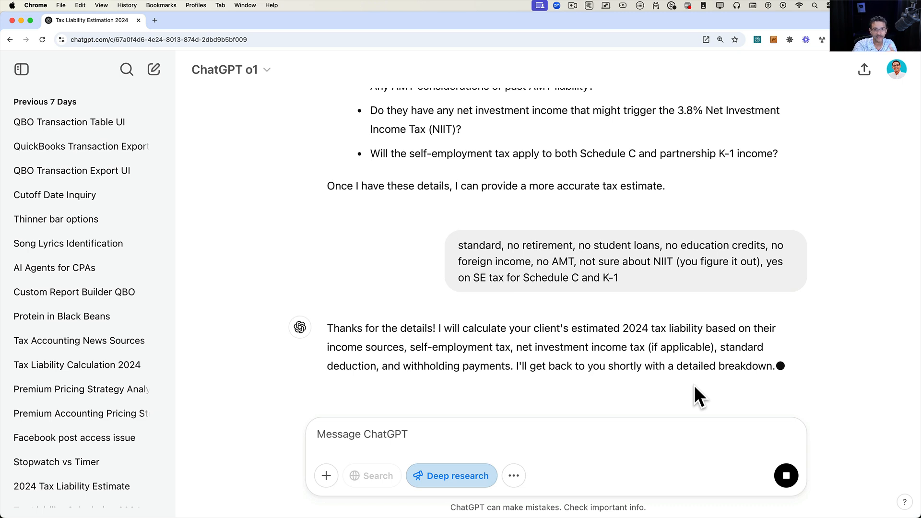
click(574, 6)
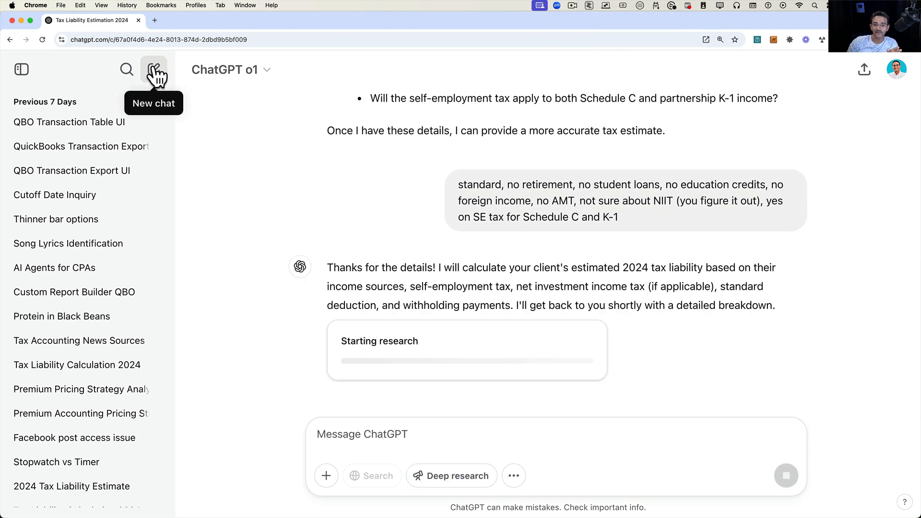
Open a new chat, switch the model to o3-mini and turn on Deep research.
click(153, 71)
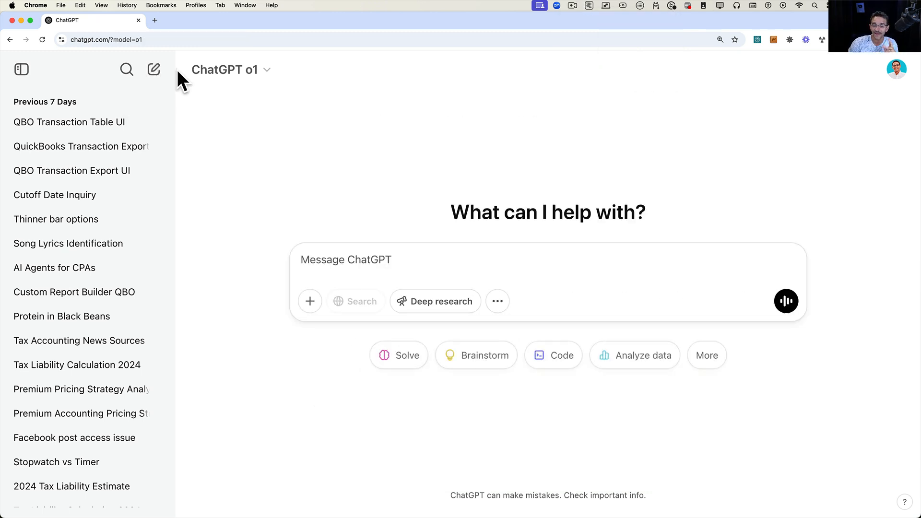
click(250, 72)
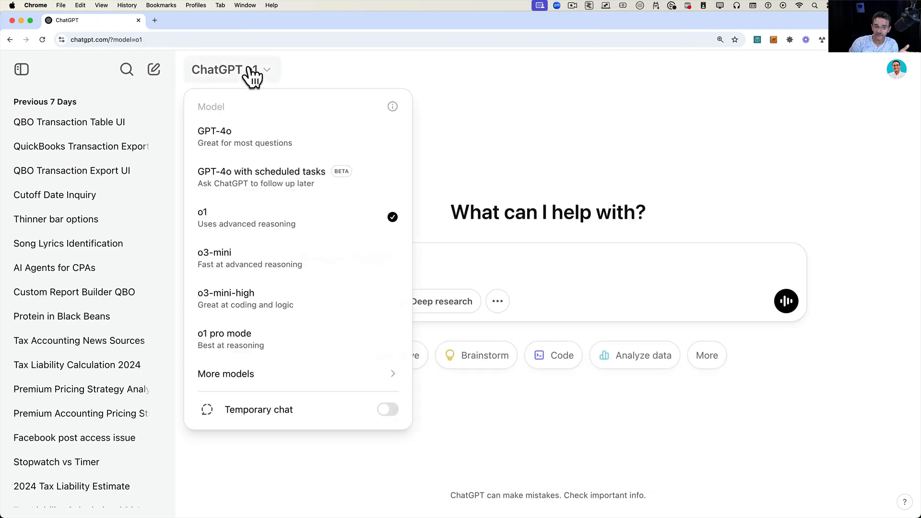
click(259, 260)
click(448, 307)
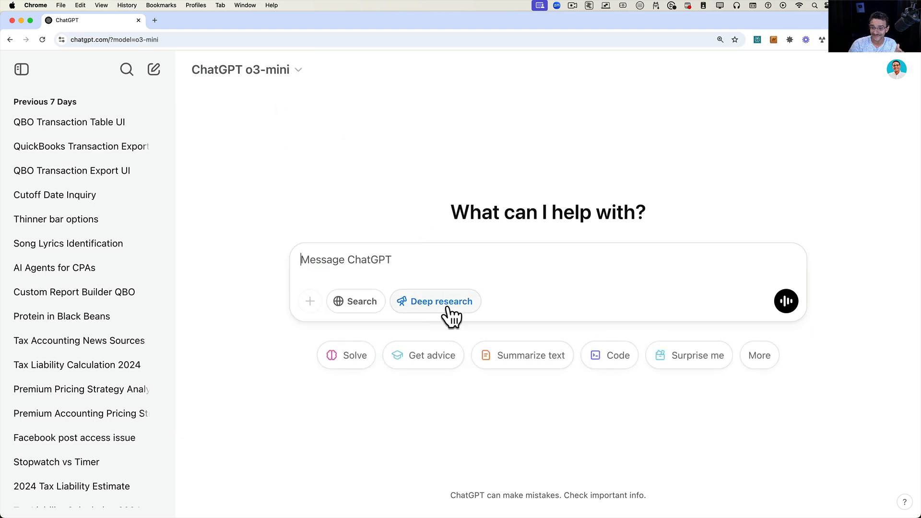
Paste the same tax liability question and submit it.
text(IRS question: I have a client MFJ, $100k via W-2 for him, $120k via W-2 for his spouse, Schedule C taxable income of $90k for him, she has a K-1 (Scorp) for $278k, he has a K-1 General Partnership for $76k, spent $21k in health insurance (self employed) 2 schedule E properties making $4k in net rent each.  one child born in 2024, no daycare expenses.  They paid $50k in W-2 fed withholding and $27k in quarterly estimated taxes.  What is their tax liability for 2024?)
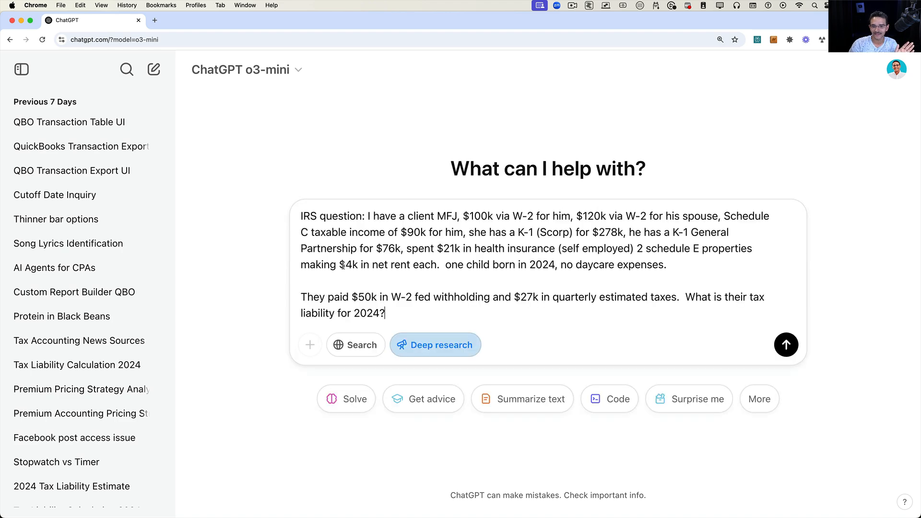
click(786, 345)
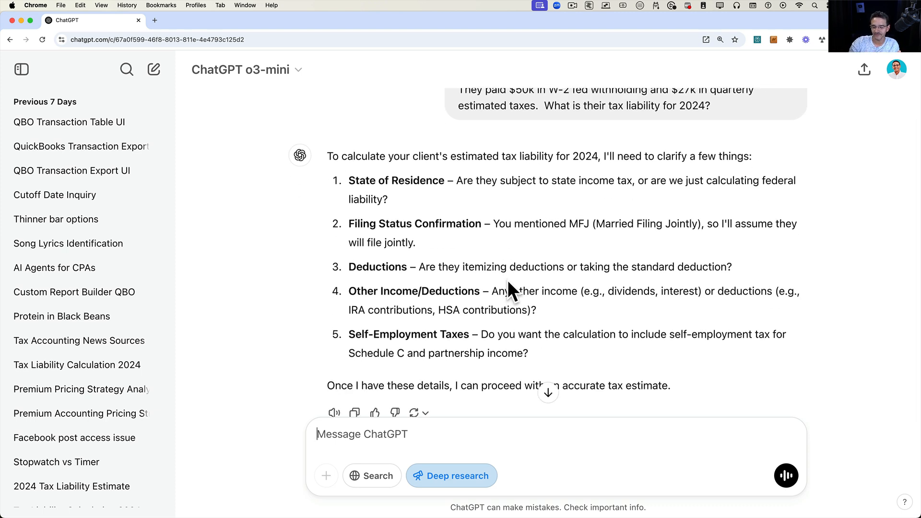
Answer the five follow-up questions as numbered lines: FL, MFJ, Standard, Nothing else, yes.
text(1)
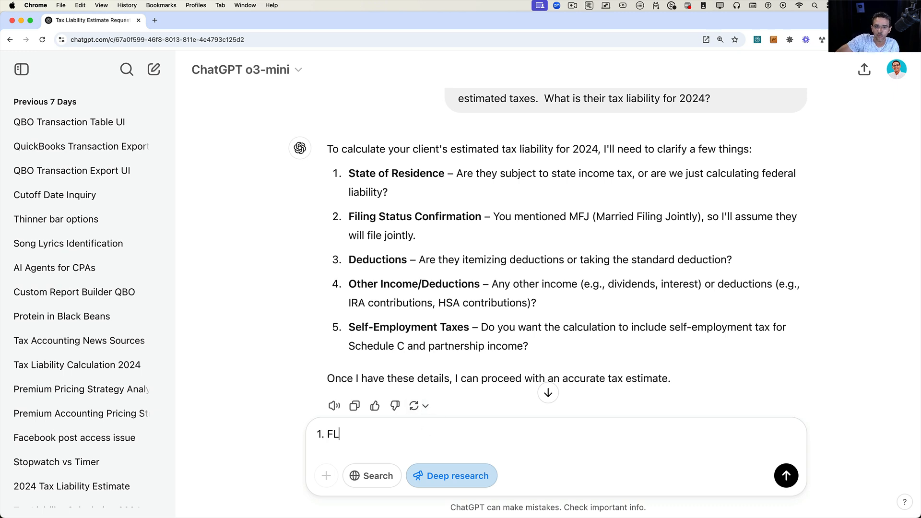
text(. FL)
key(shift+Return)
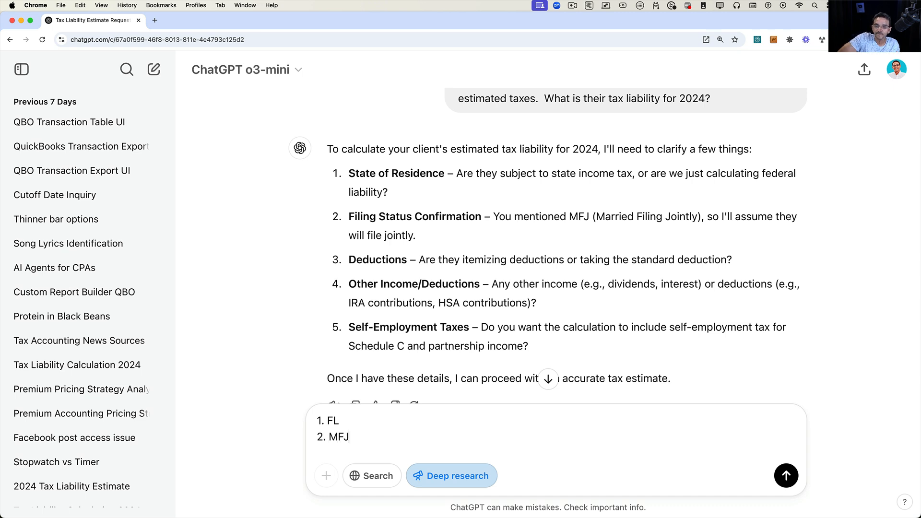
key(shift+Return)
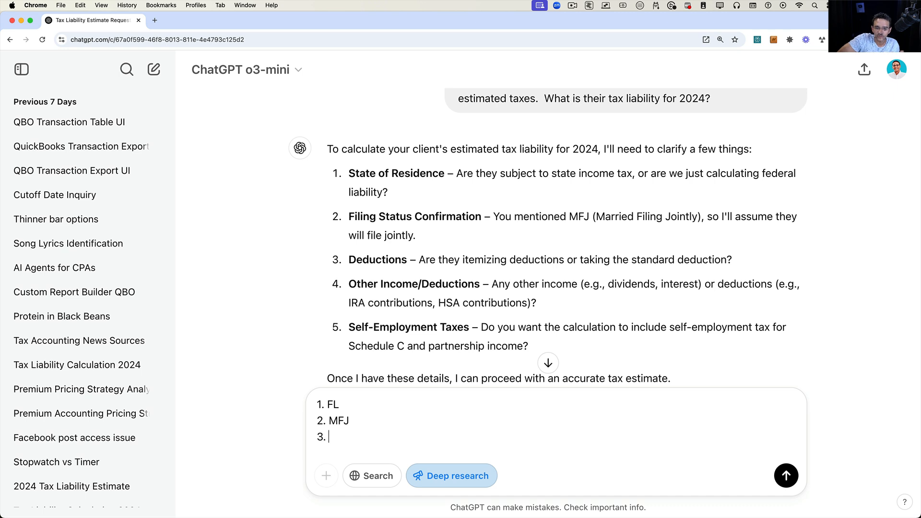
text(3. Standar)
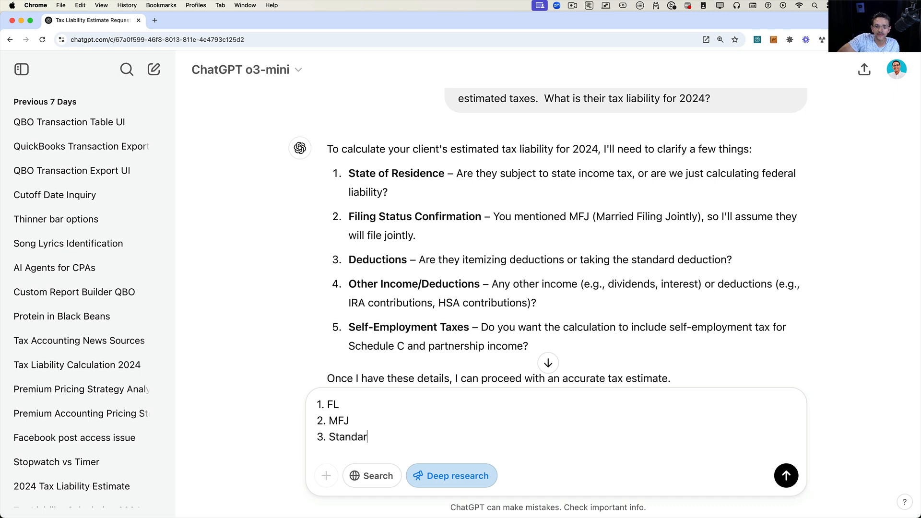
text(d)
key(shift+Return)
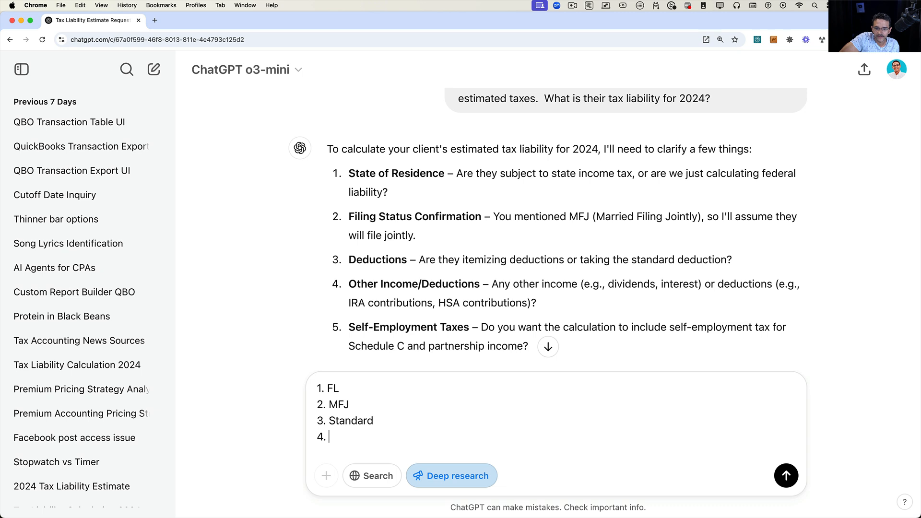
text(4. Nothing )
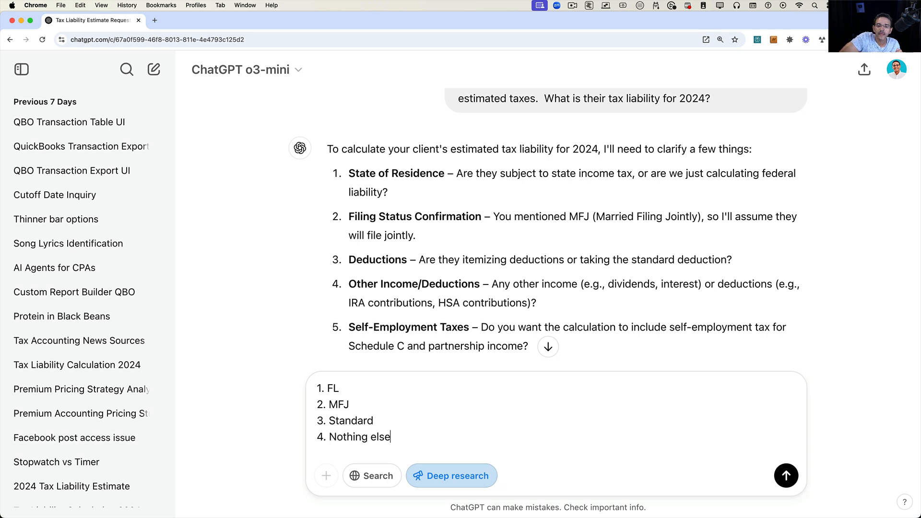
text(else)
key(shift+Return)
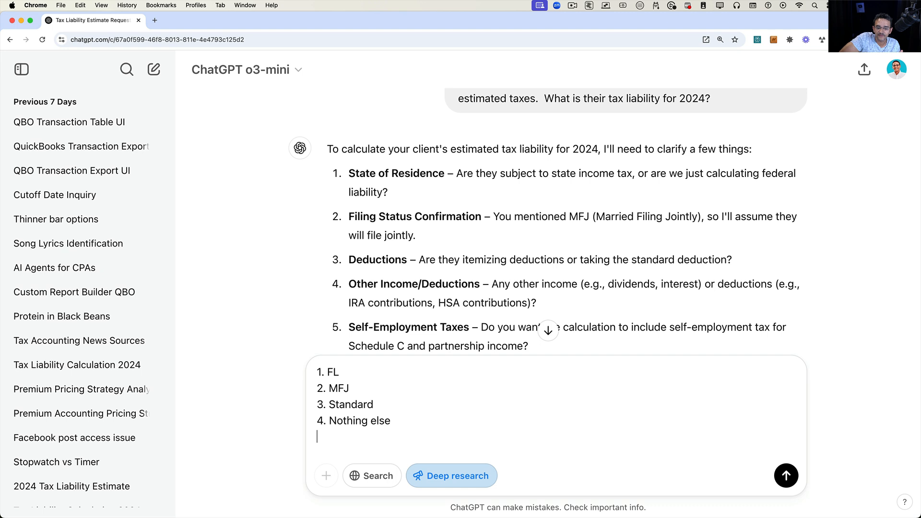
text(5. yes)
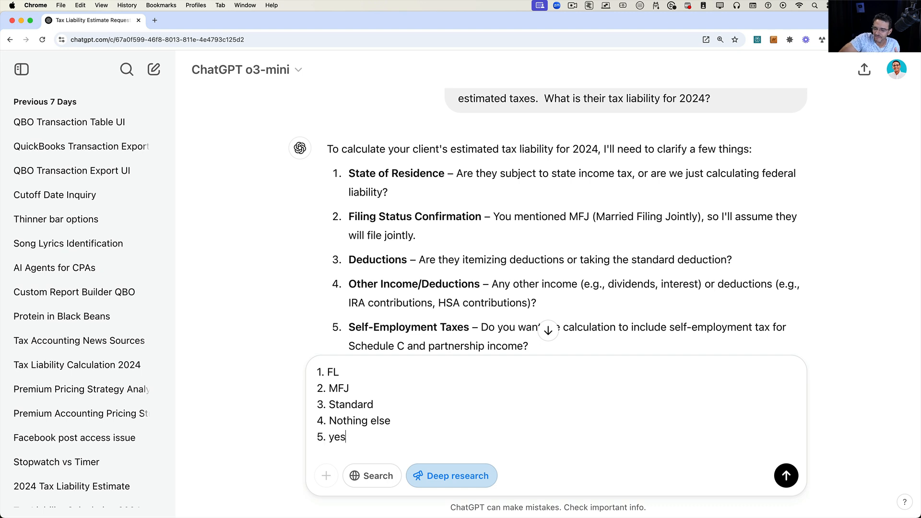
scroll(442, 295, down, 5)
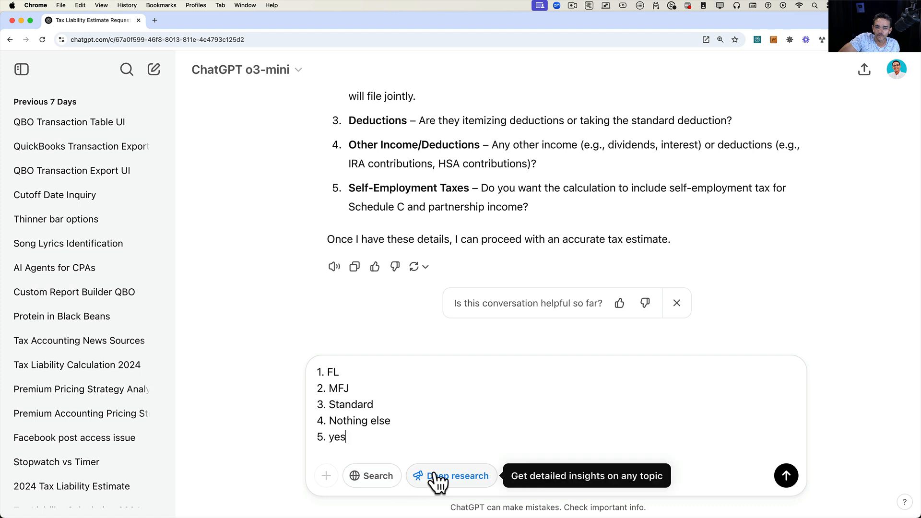
Send the five follow-up answers to the o3-mini Deep research chat and view the acknowledgement.
click(786, 476)
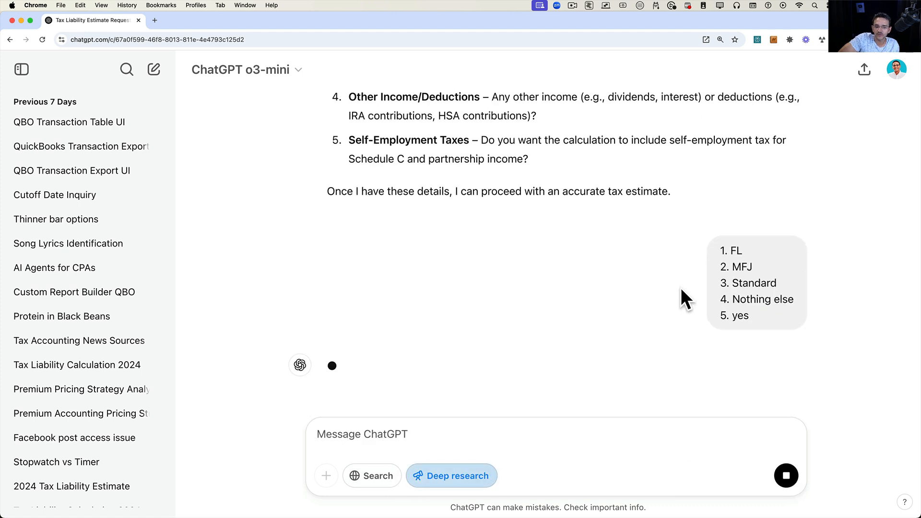
scroll(103, 216, up, 10)
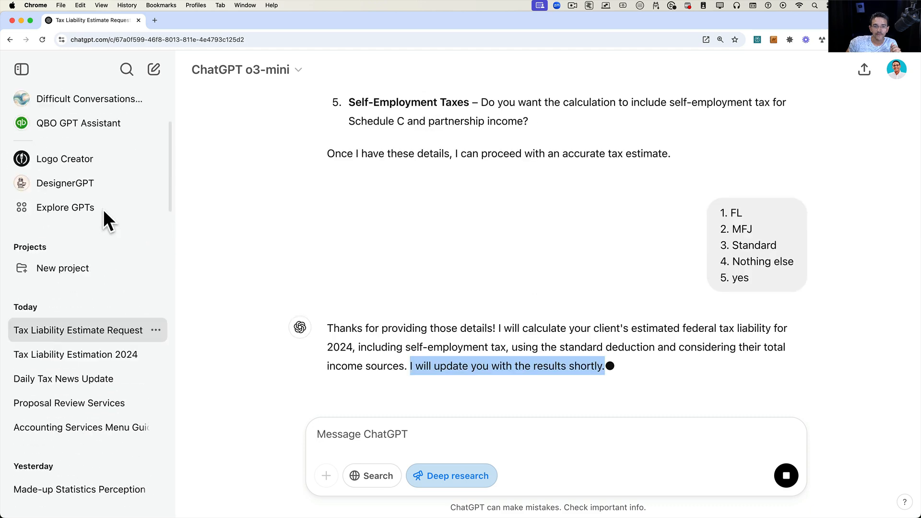
scroll(102, 220, down, 3)
scroll(103, 216, down, 2)
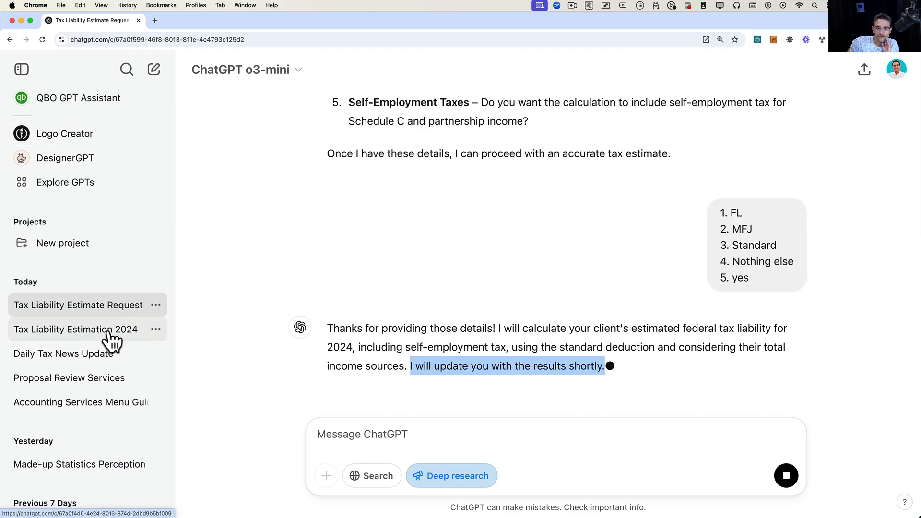
Switch to the o1 chat and inspect its Deep research activity log and sources panel.
click(112, 331)
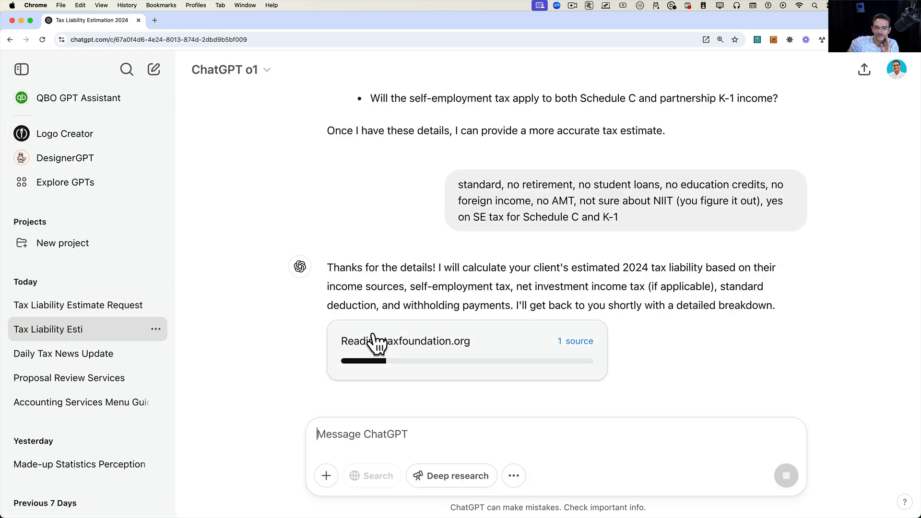
scroll(407, 369, up, 5)
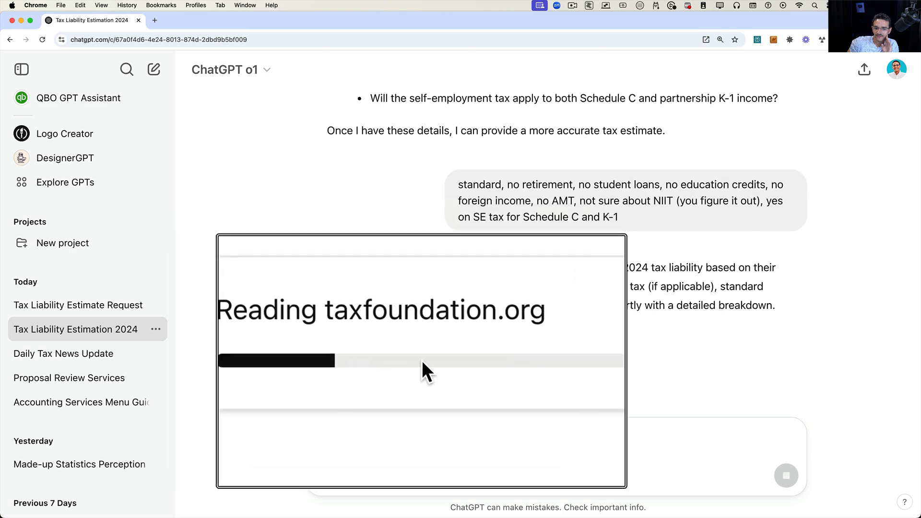
scroll(411, 341, down, 5)
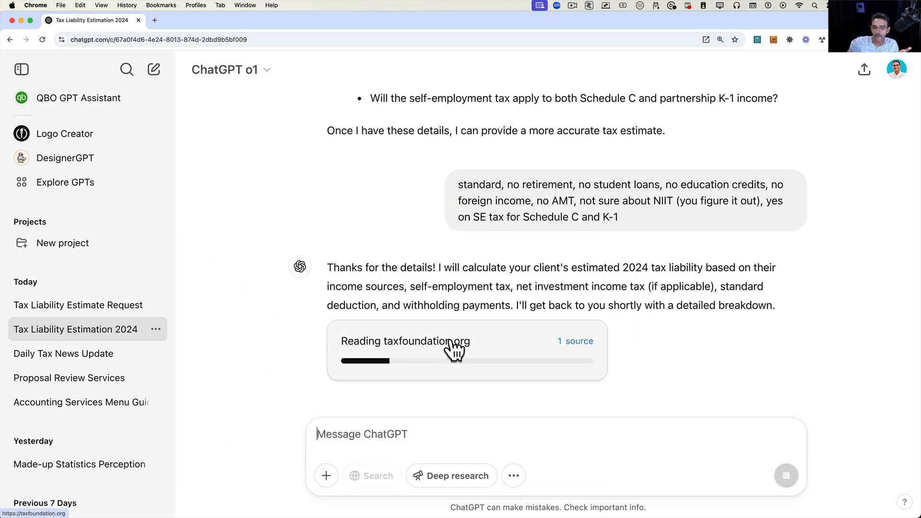
click(578, 340)
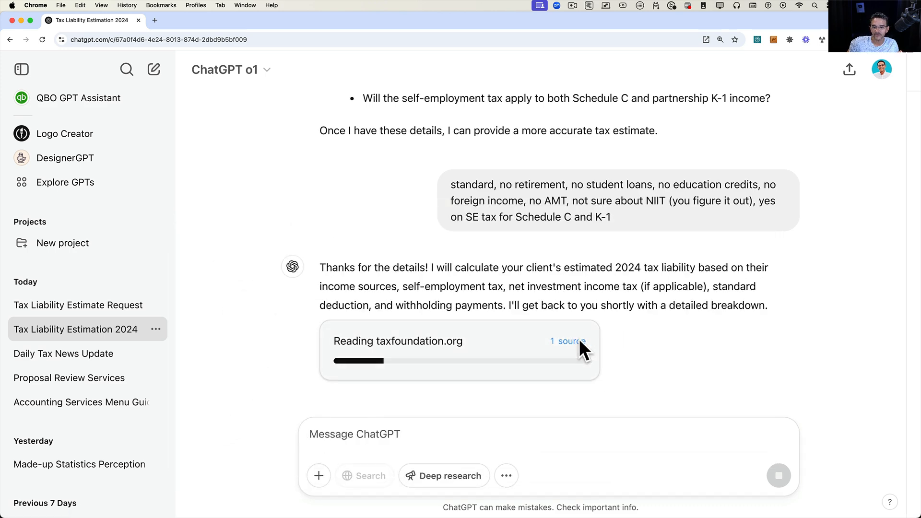
scroll(749, 101, up, 4)
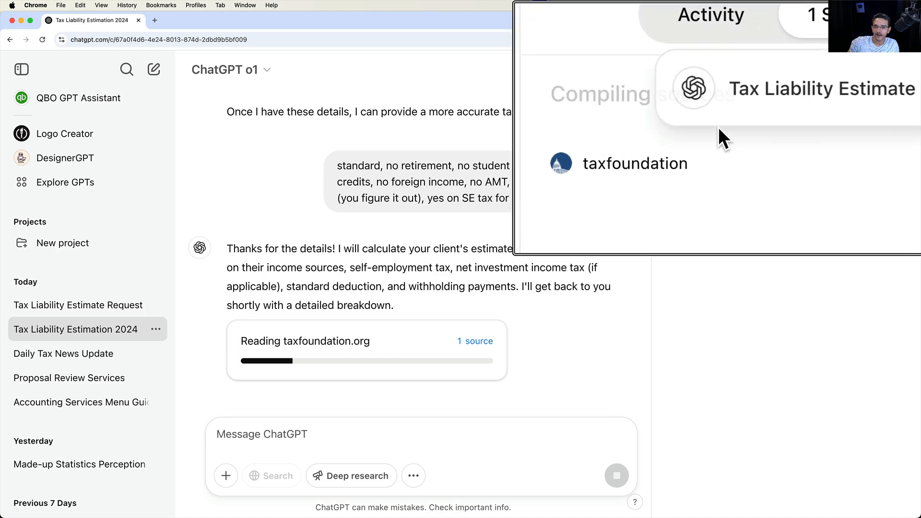
scroll(751, 101, down, 4)
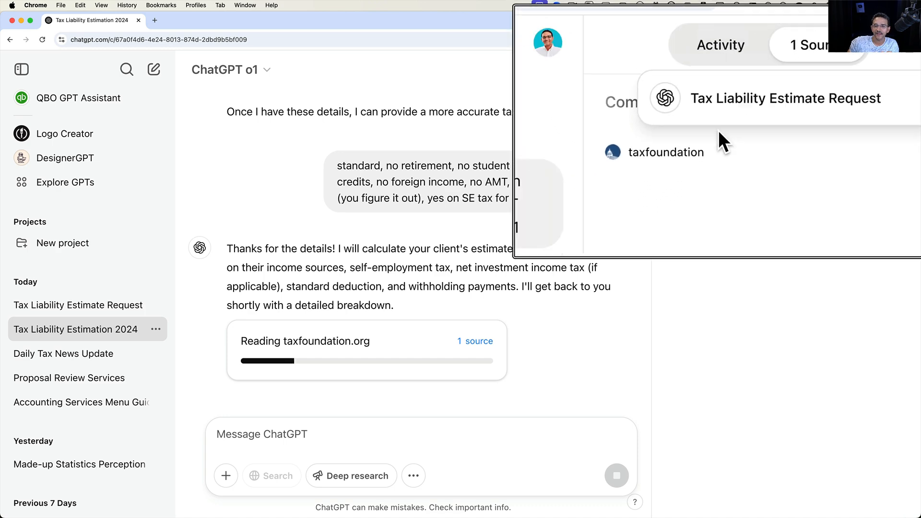
click(748, 76)
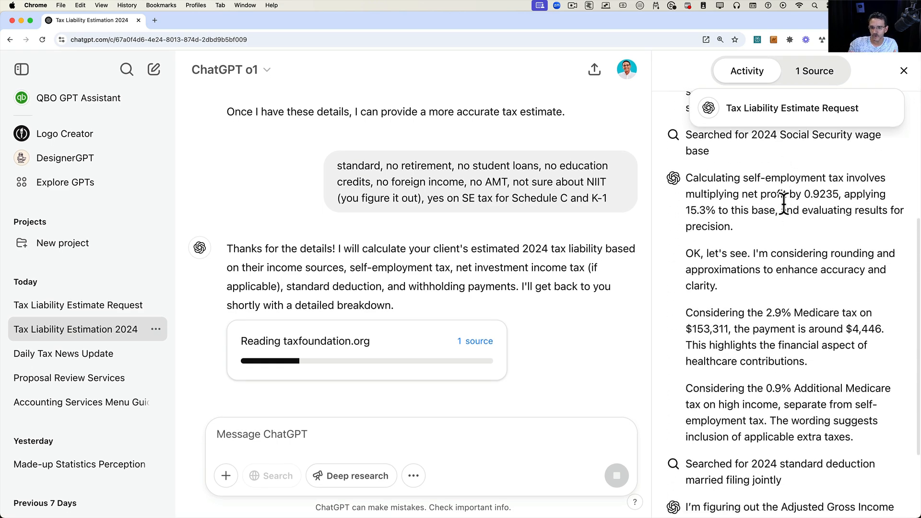
scroll(785, 211, up, 10)
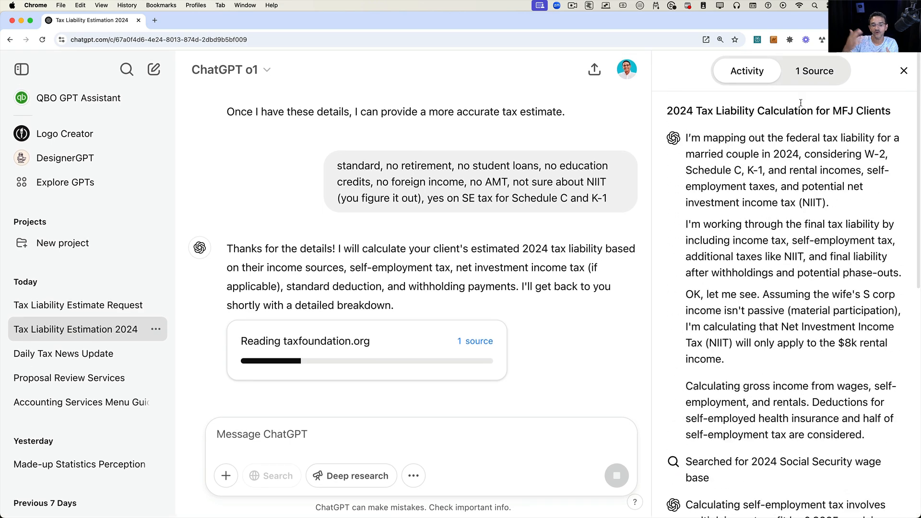
click(811, 72)
click(772, 71)
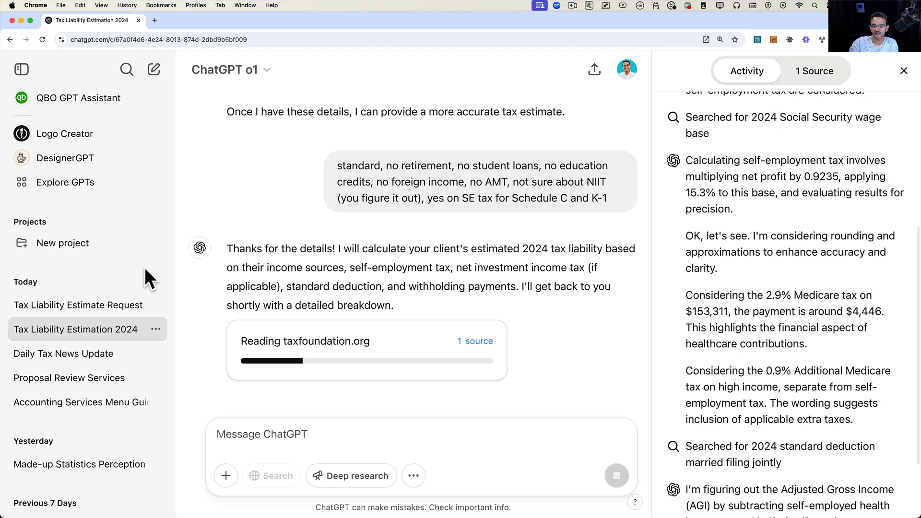
Return to the o3-mini chat and open its research activity and sources panel.
click(107, 307)
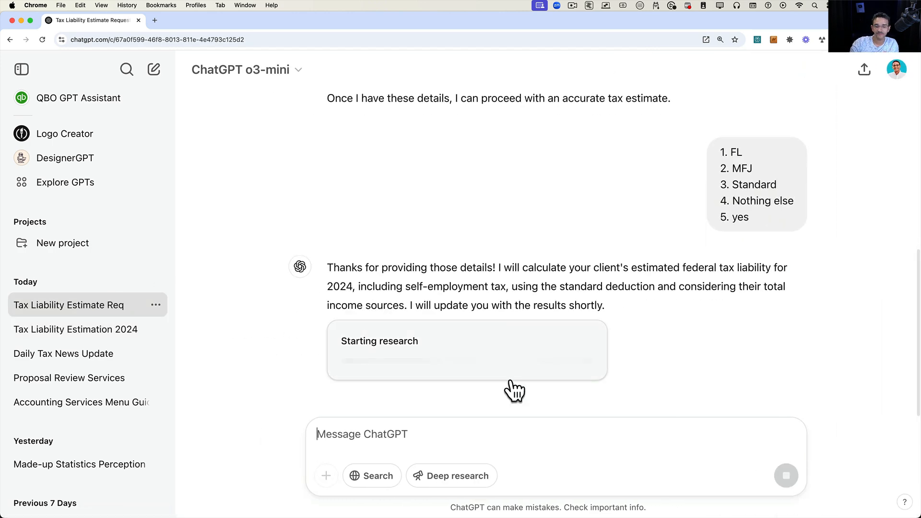
click(411, 362)
click(825, 78)
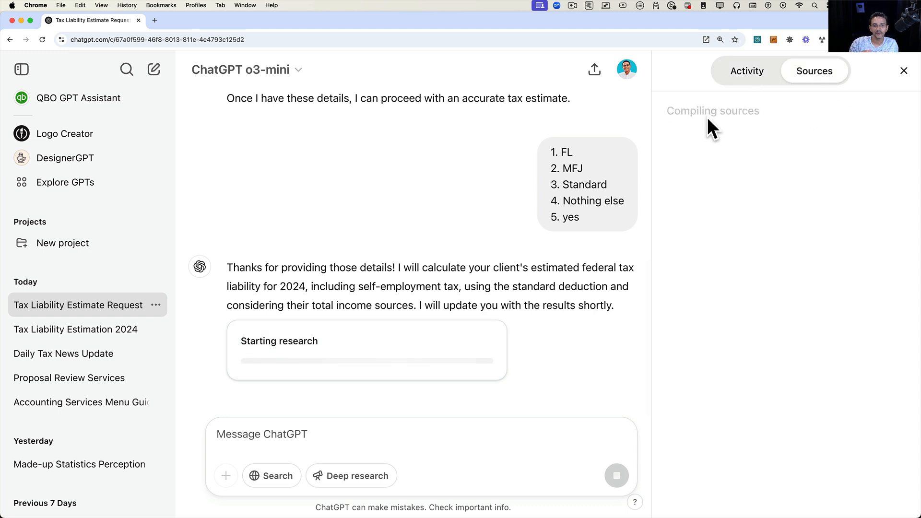
drag(681, 111, 743, 112)
click(748, 77)
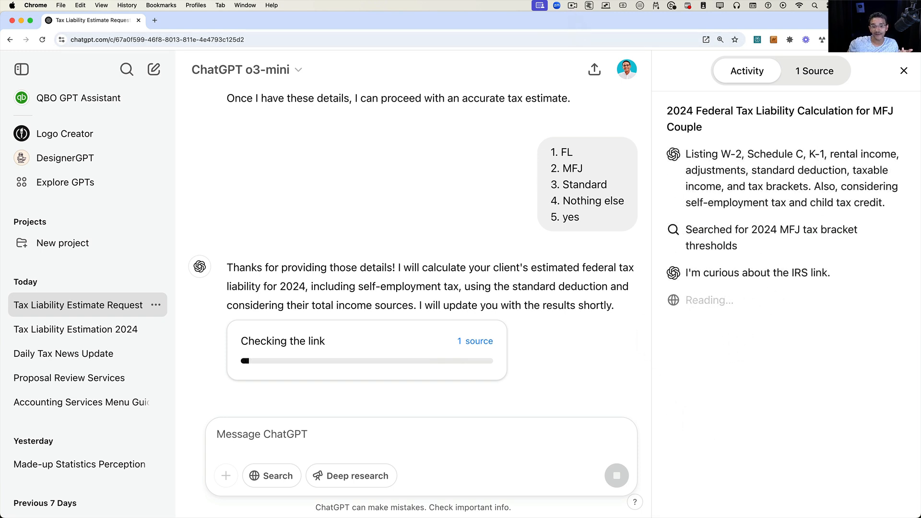
Review the completed o1 report, from the income adjustments down to its sources list.
click(572, 5)
click(576, 24)
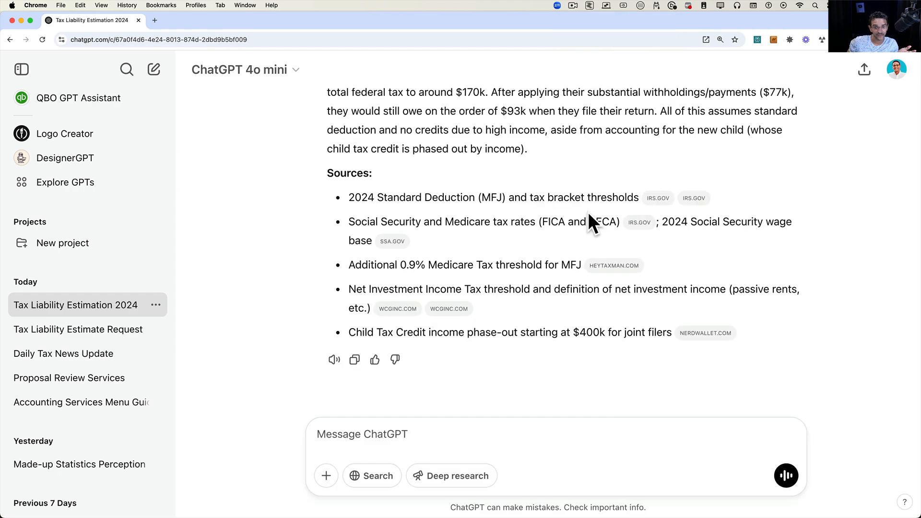
scroll(588, 212, up, 20)
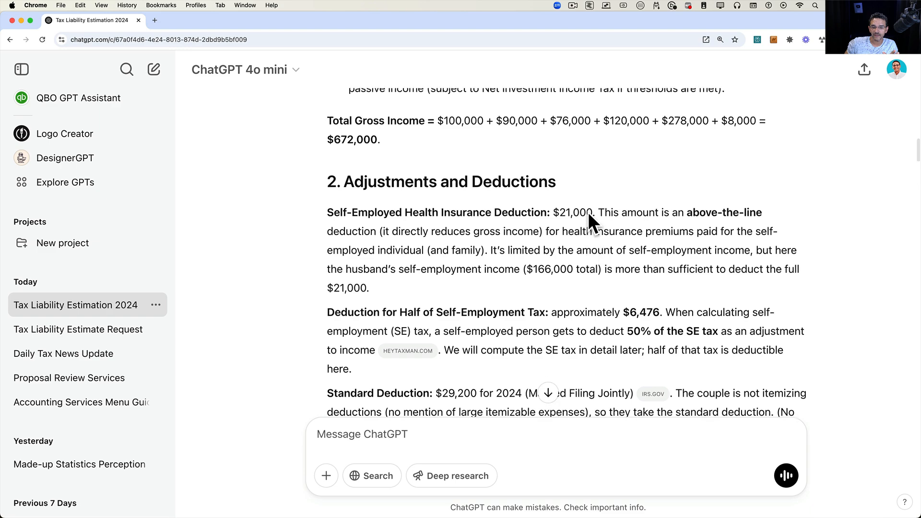
scroll(588, 212, up, 20)
scroll(588, 211, down, 5)
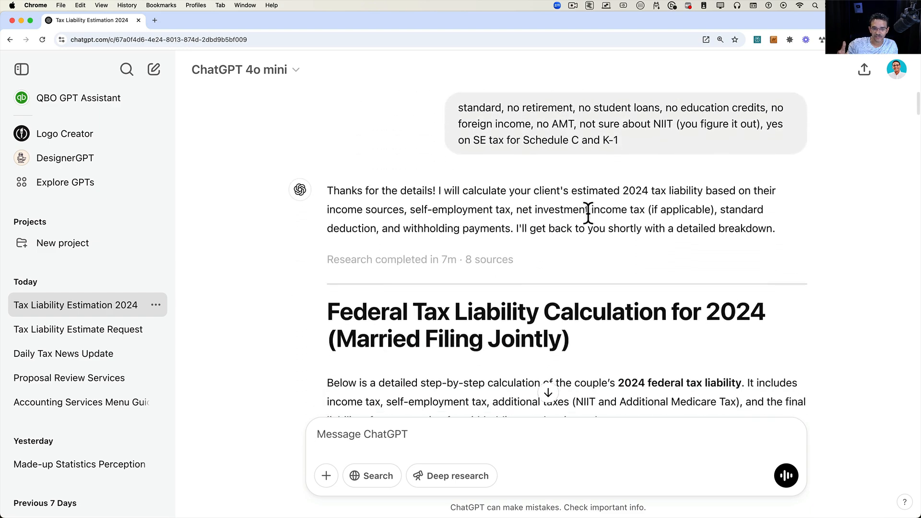
scroll(588, 212, down, 1)
key(alt+super+8)
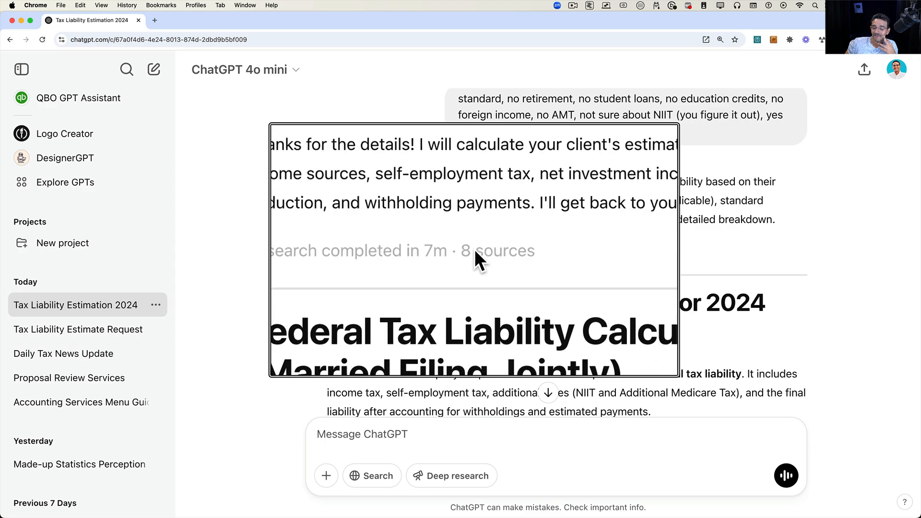
key(alt+super+8)
Open the o3-mini chat and review its completed report, including the expected refund or balance due section.
click(90, 330)
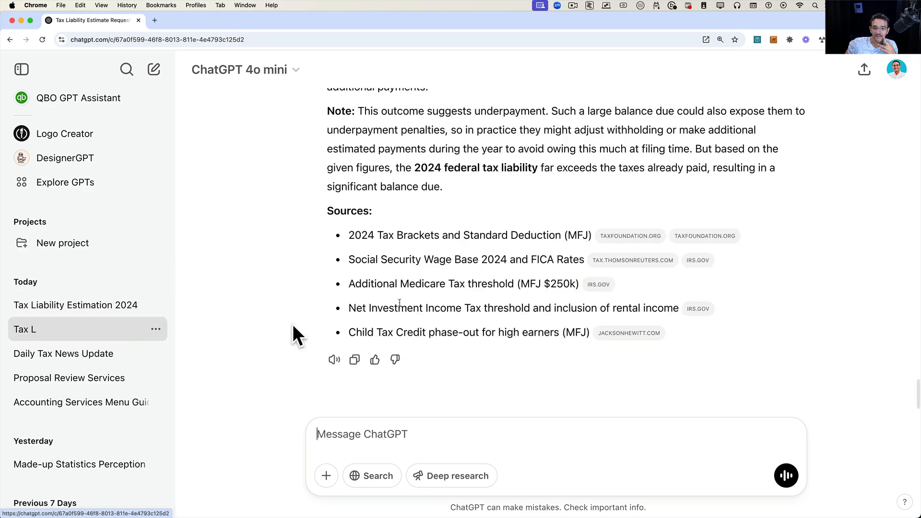
scroll(446, 286, up, 20)
scroll(447, 283, up, 20)
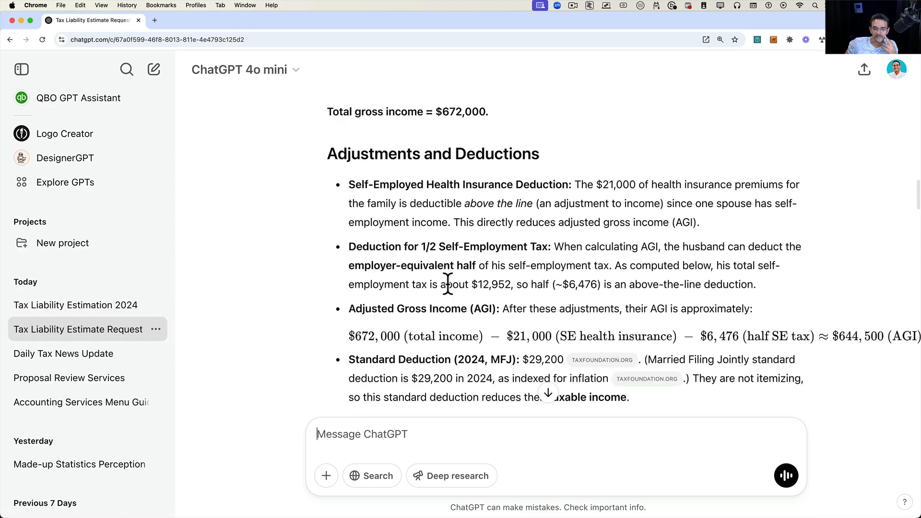
scroll(447, 283, up, 10)
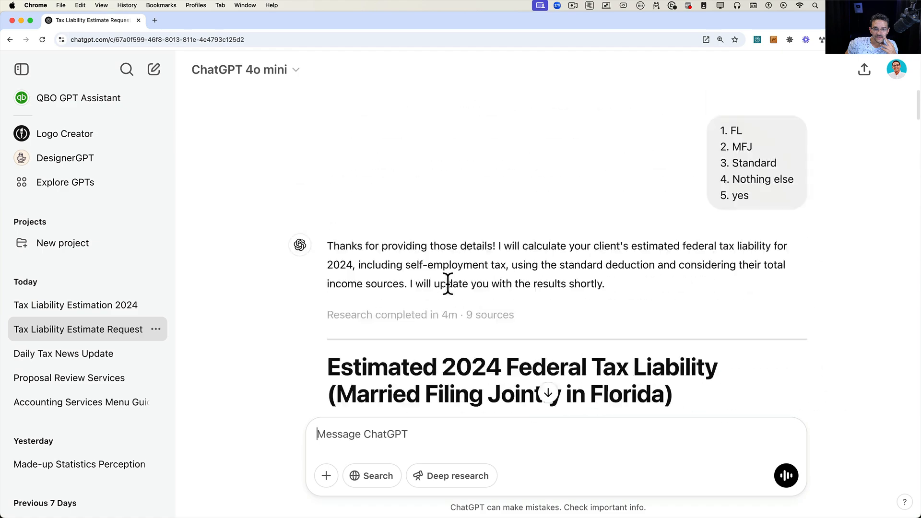
scroll(447, 283, down, 2)
key(alt+super+8)
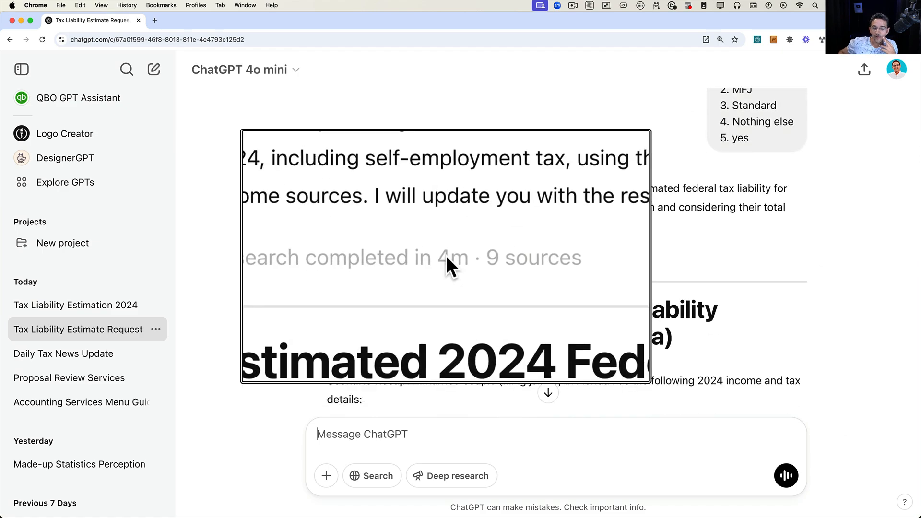
key(alt+super+8)
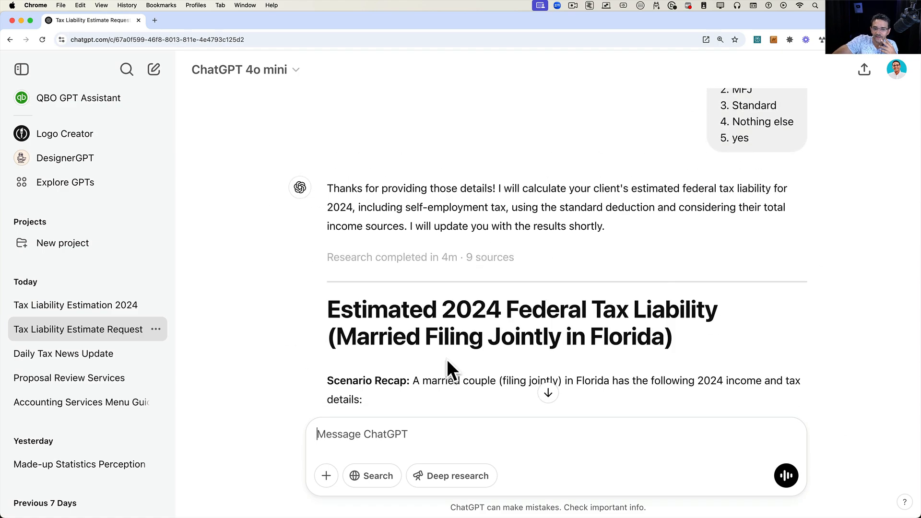
scroll(447, 359, down, 20)
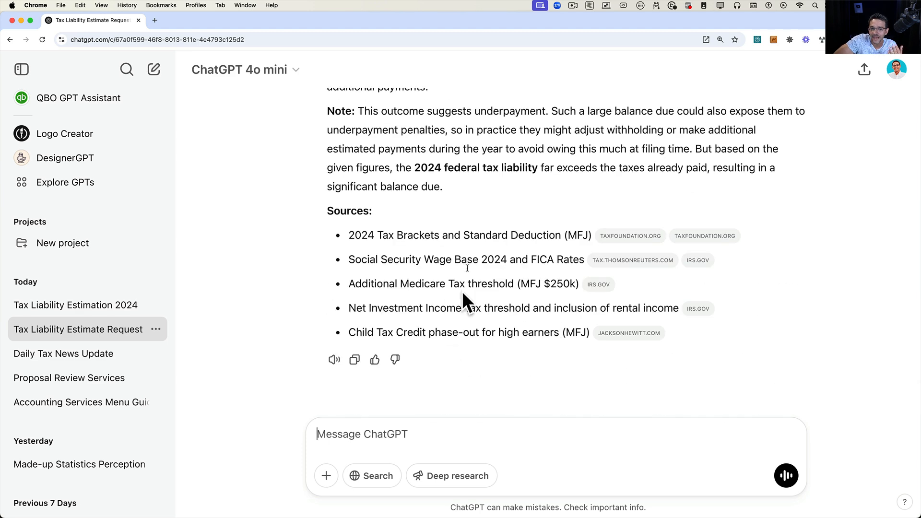
scroll(471, 252, up, 5)
scroll(471, 252, up, 2)
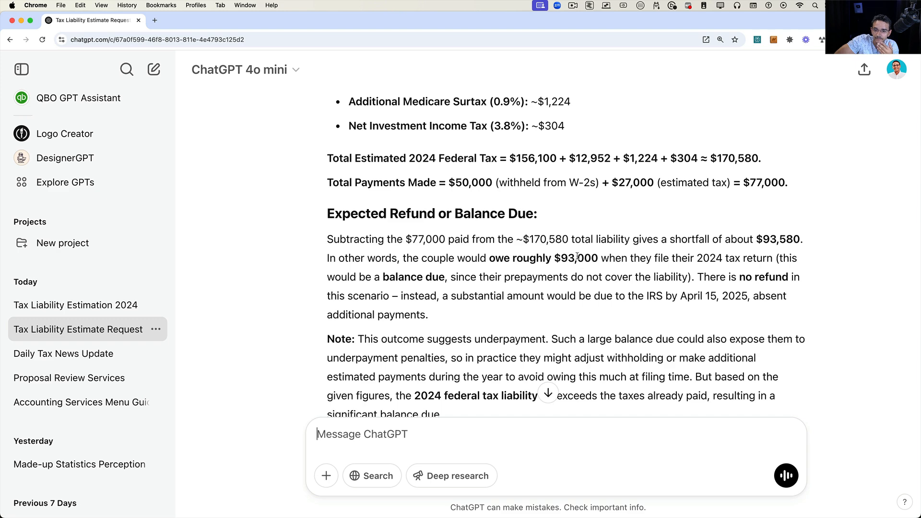
key(alt+super+8)
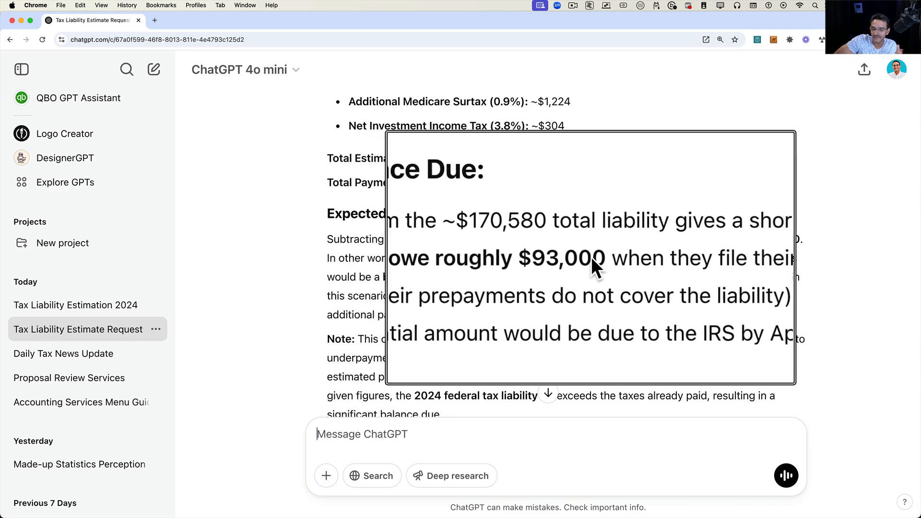
key(alt+super+8)
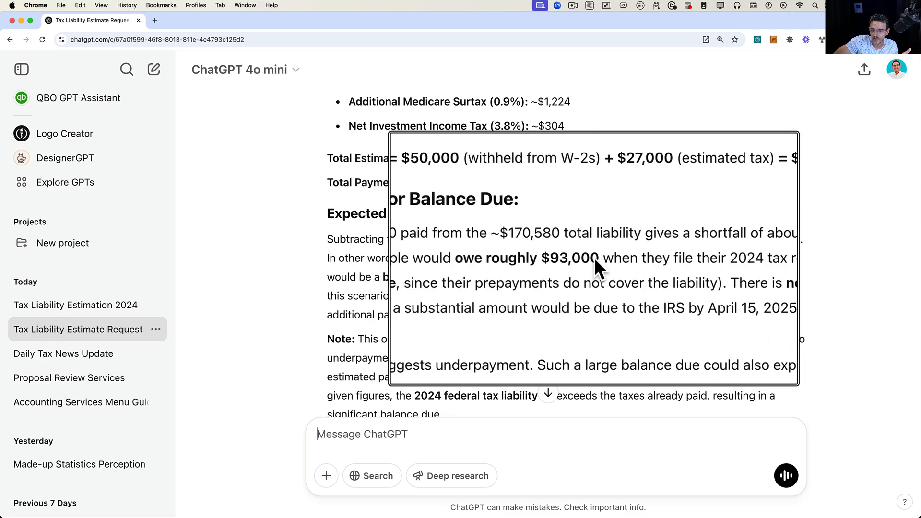
Return to the o1 report and review its final tax liability after withholdings.
click(118, 303)
scroll(499, 268, up, 8)
scroll(498, 270, down, 1)
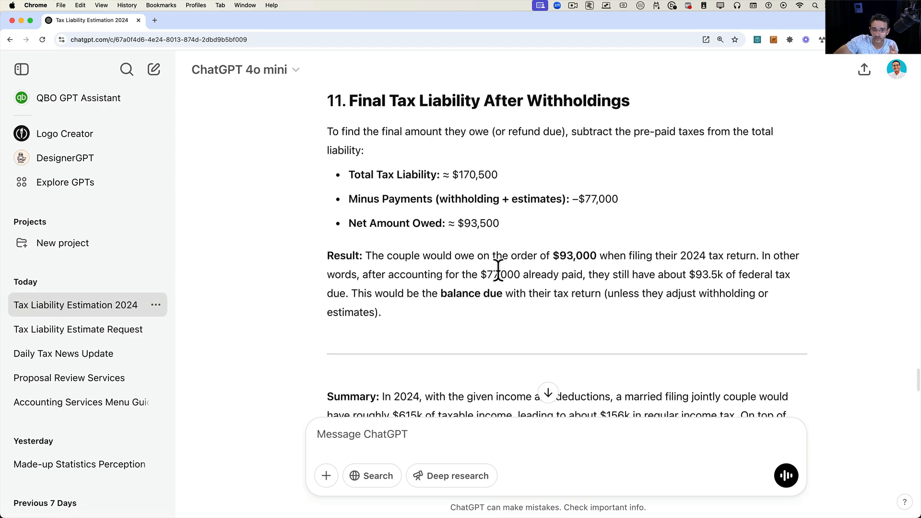
scroll(498, 270, up, 1)
key(alt+super+8)
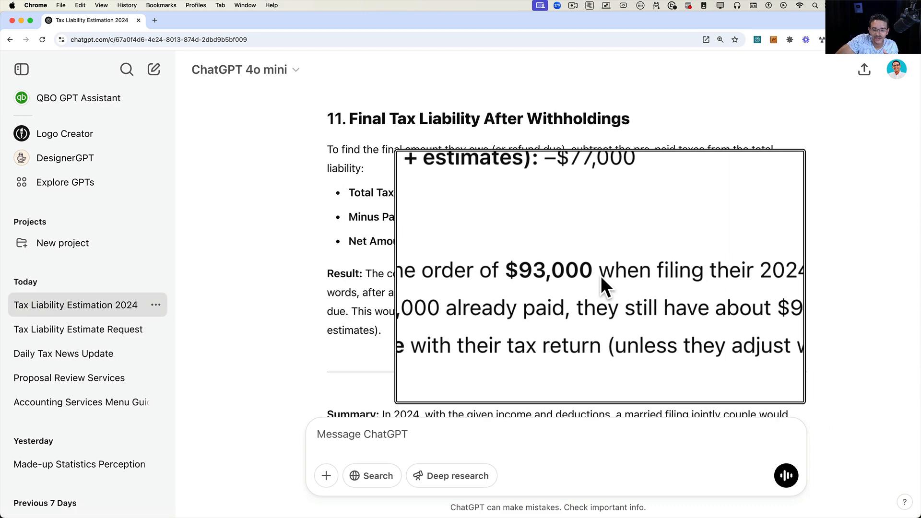
key(alt+super+8)
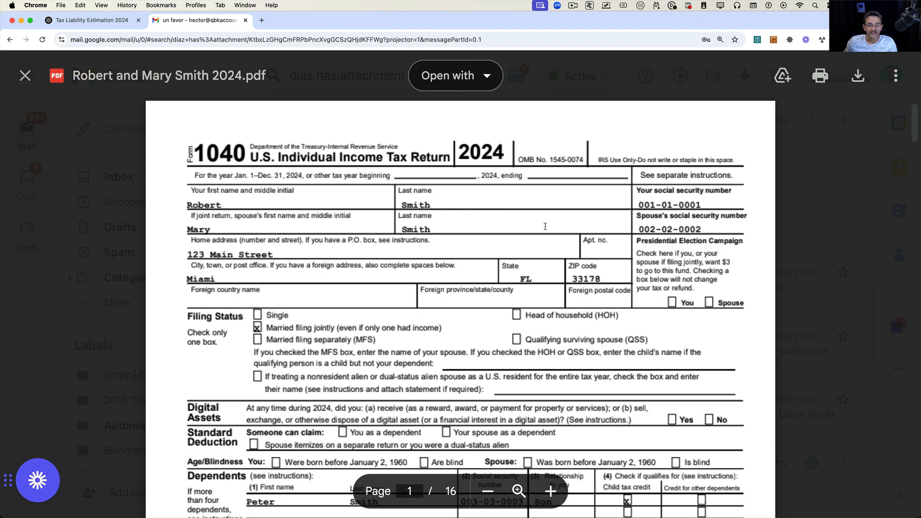
Switch to the client's actual 2024 Form 1040 PDF in Gmail and scroll through income, total tax and payments.
scroll(545, 226, down, 3)
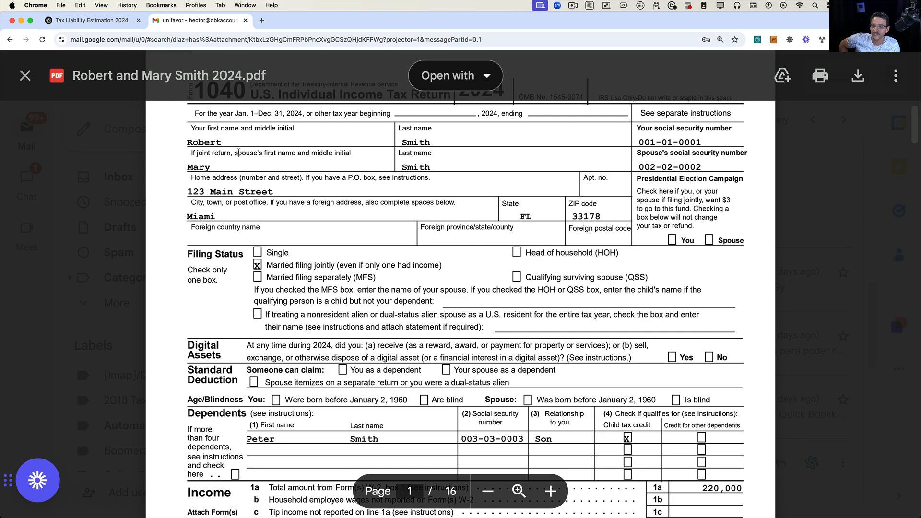
scroll(521, 299, down, 15)
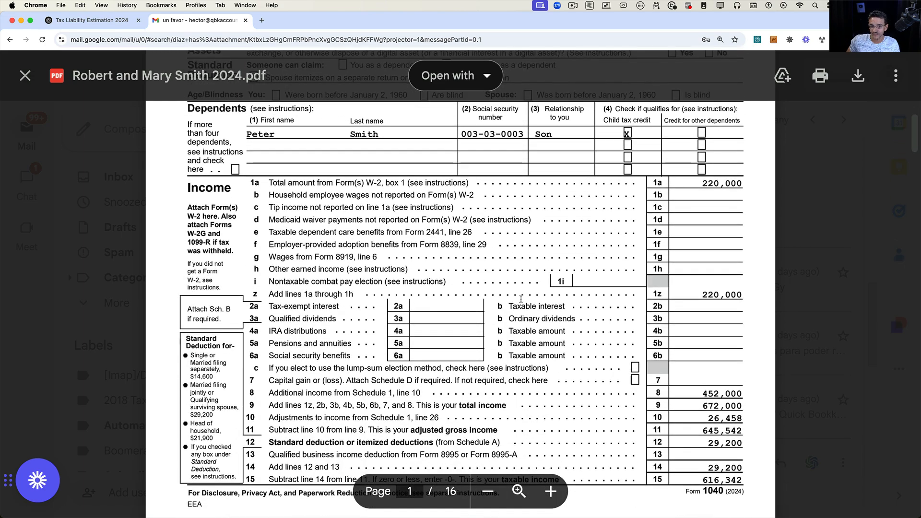
scroll(521, 299, down, 18)
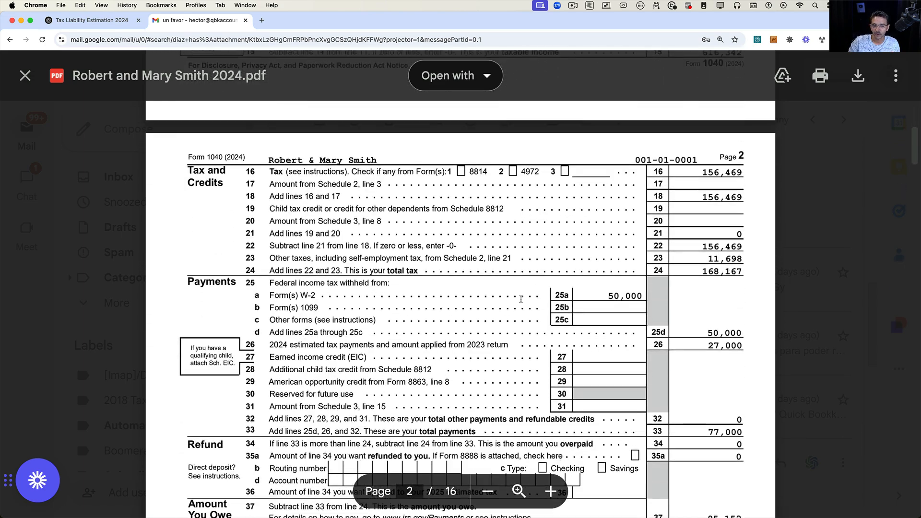
scroll(521, 298, down, 3)
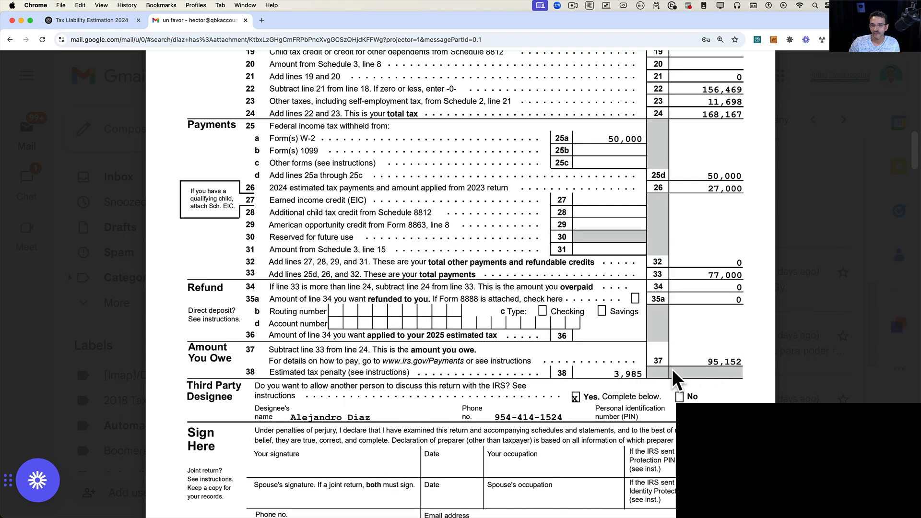
In the Tax Liability Estimation 2024 chat, ask "can you add the underpayment penalty".
double_click(711, 364)
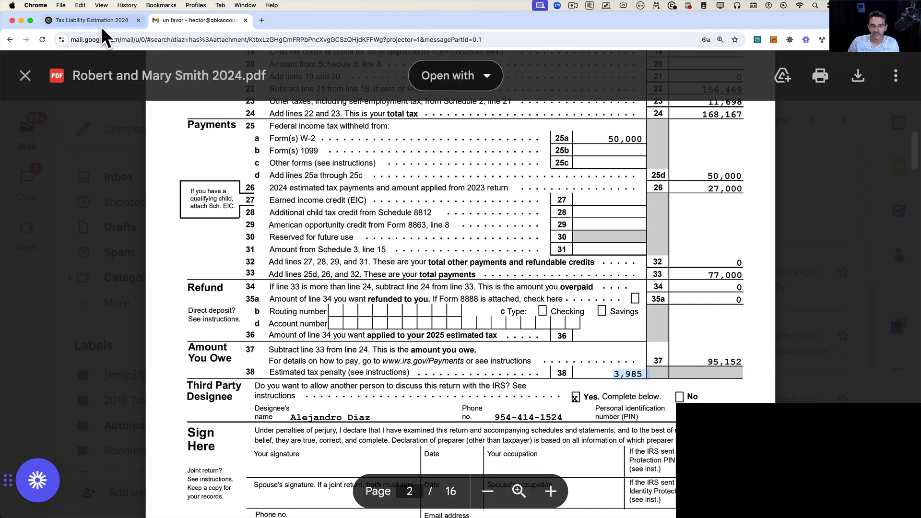
click(100, 21)
scroll(403, 391, down, 10)
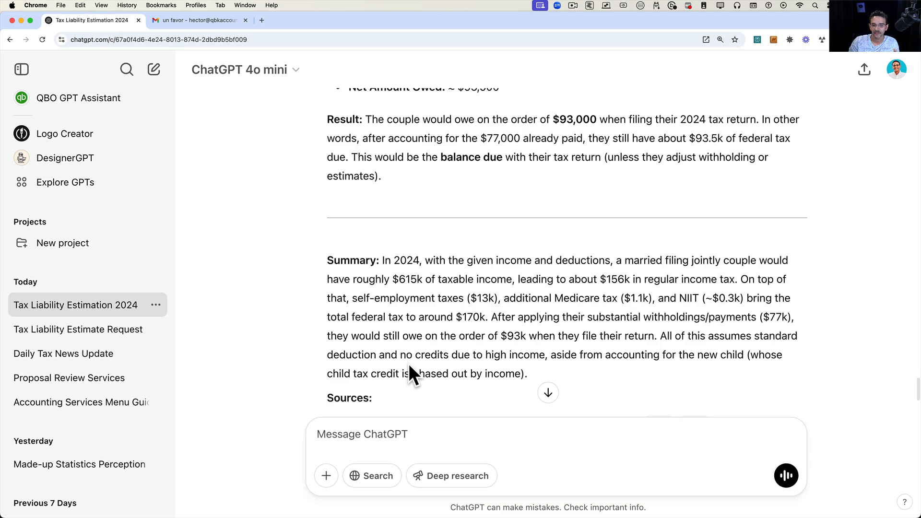
text(can)
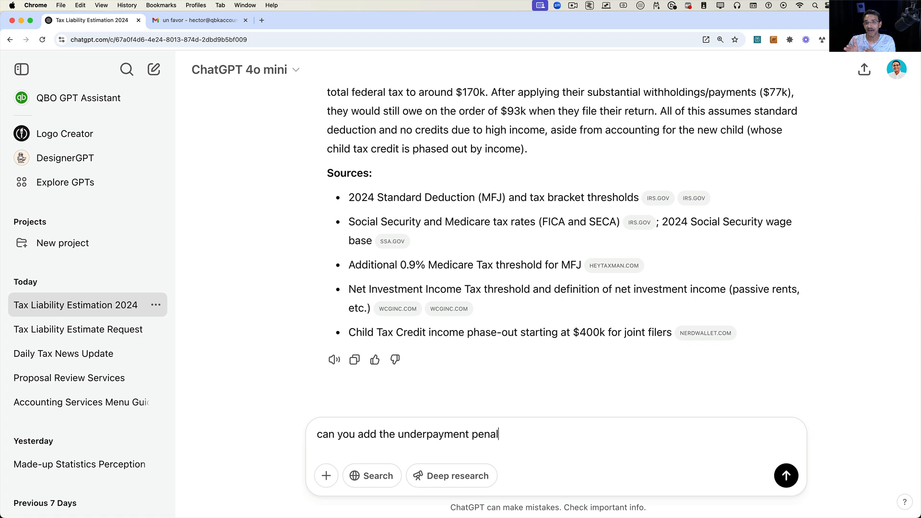
key(Return)
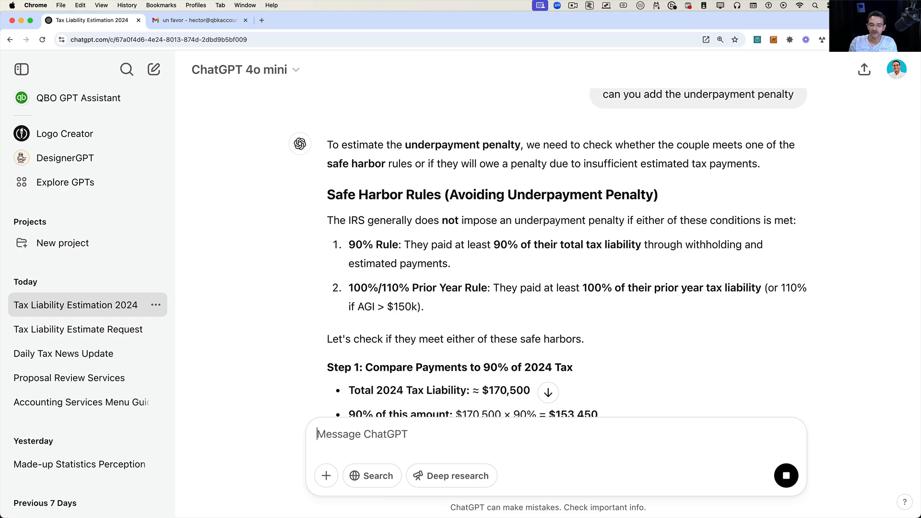
Review the reply's safe harbor check, penalty and final total due, then return to the Form 1040's estimated tax penalty line.
scroll(404, 296, down, 2)
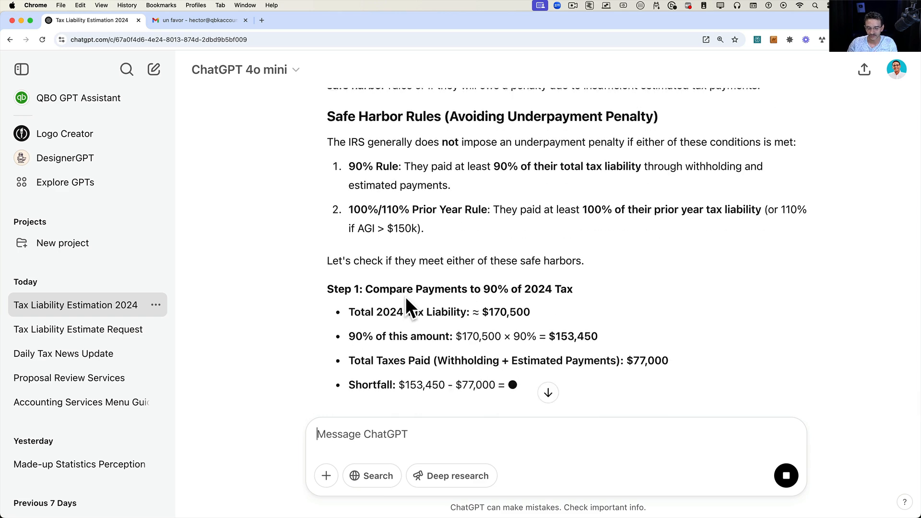
scroll(405, 296, down, 1)
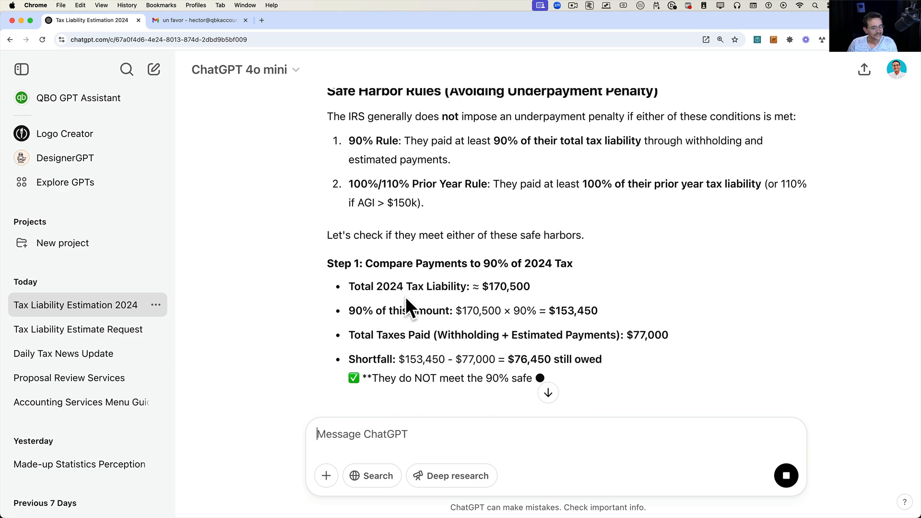
scroll(405, 296, down, 3)
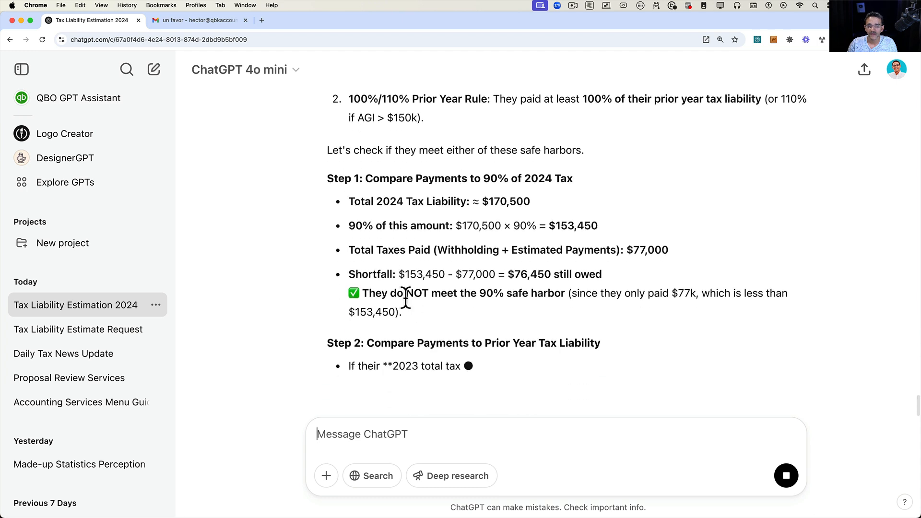
scroll(405, 298, down, 2)
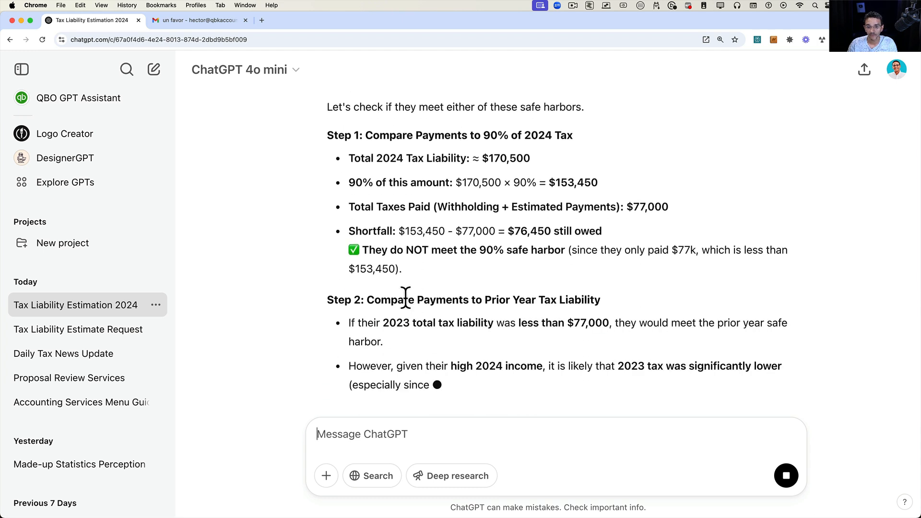
scroll(405, 298, down, 1)
scroll(405, 298, down, 1)
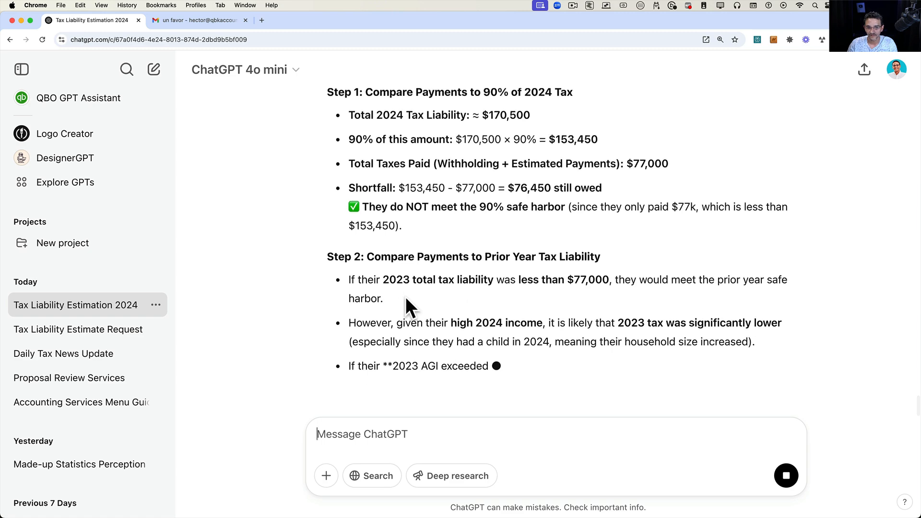
scroll(406, 300, down, 2)
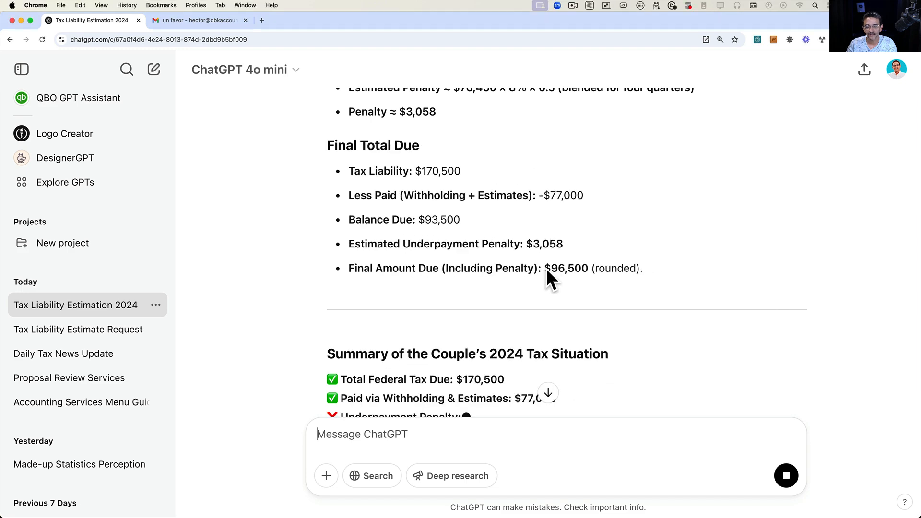
click(166, 22)
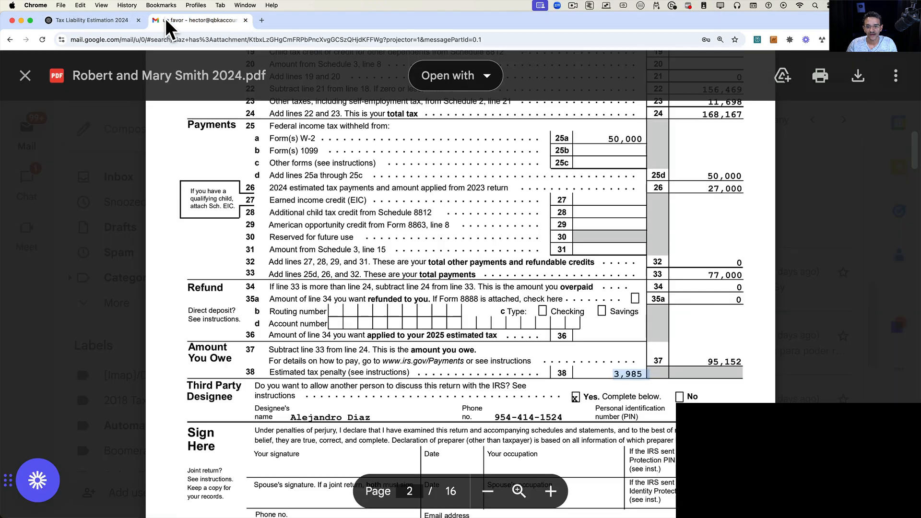
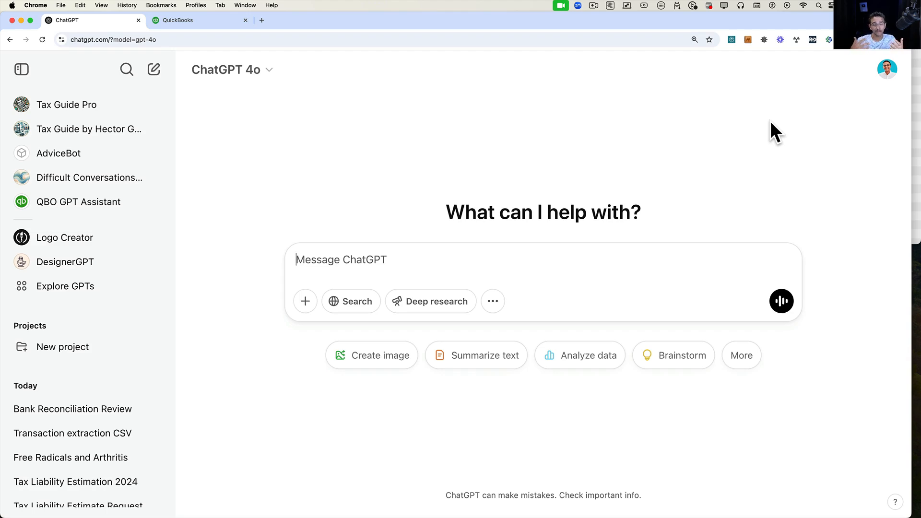
In the Chase Checking reconciliation, uncheck and then recheck all listed transactions.
click(186, 19)
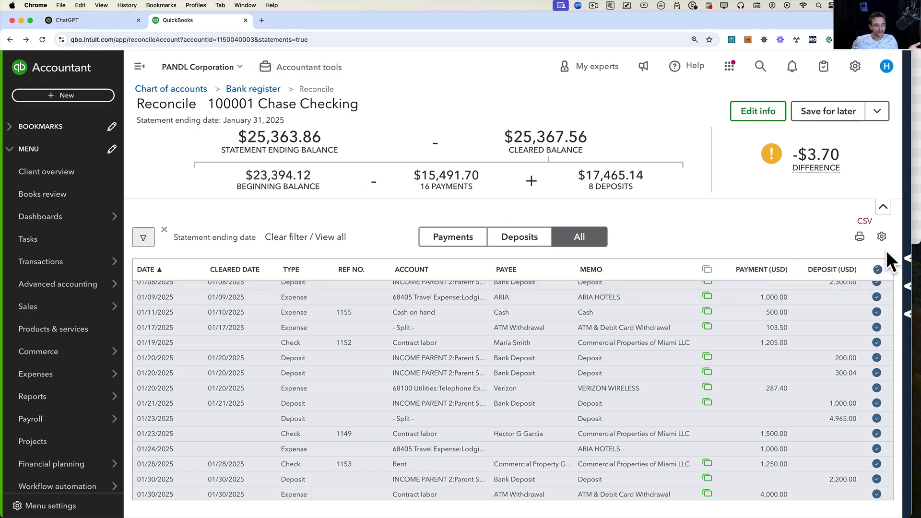
click(878, 270)
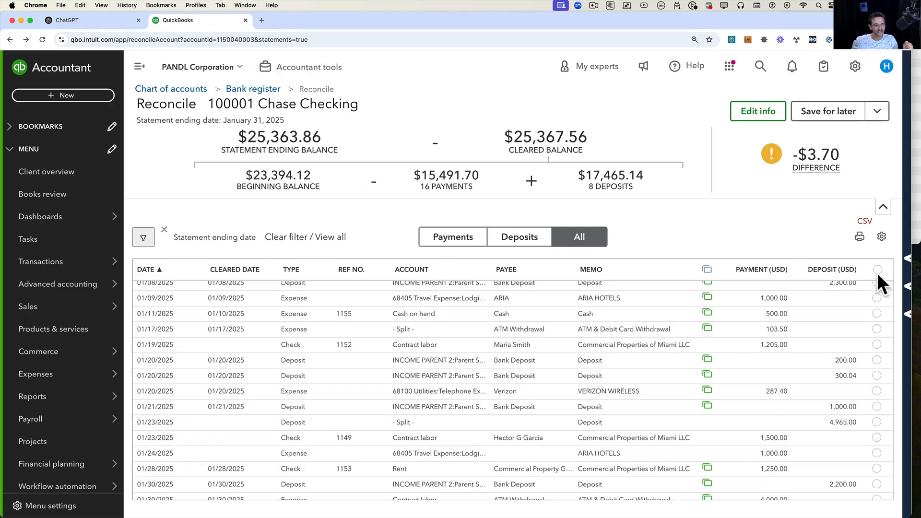
scroll(818, 426, up, 3)
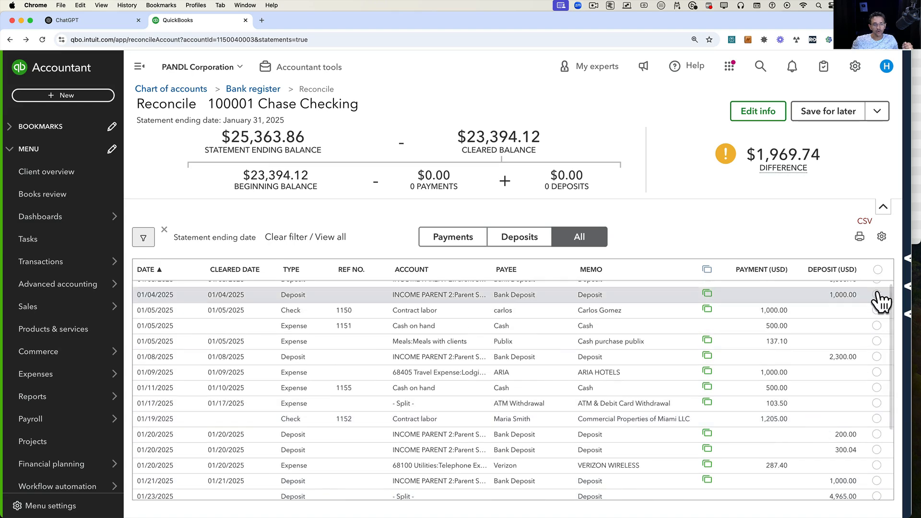
click(877, 269)
click(570, 326)
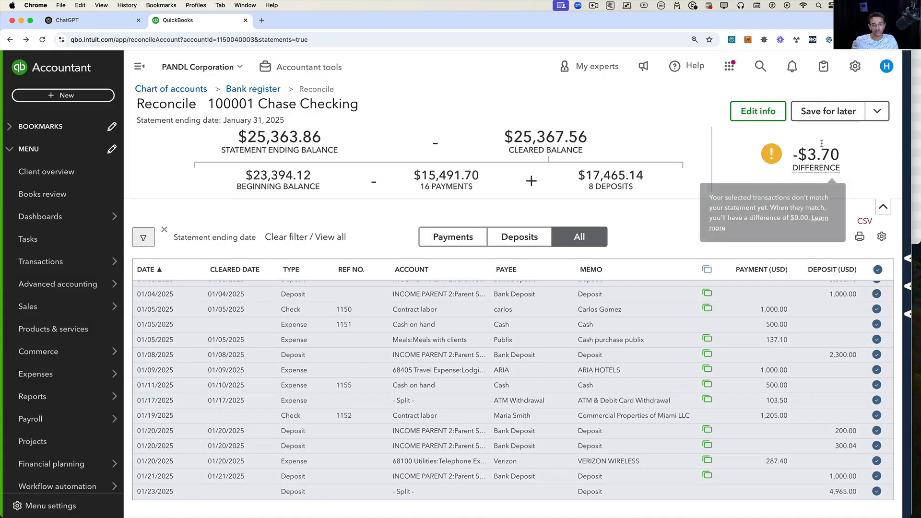
Open Chase Jan Statement.pdf, zoom in, and copy the statement's ending balance of $25,363.86.
click(917, 148)
double_click(836, 62)
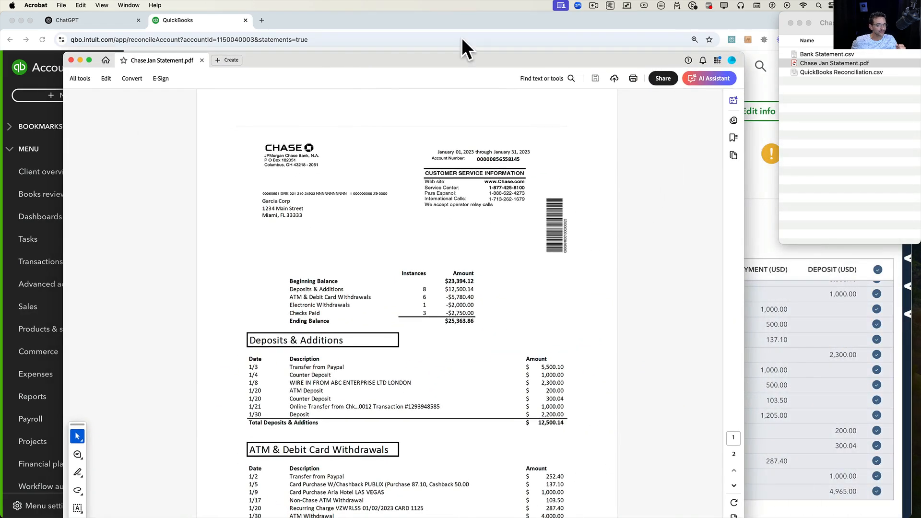
drag(545, 60, 509, 18)
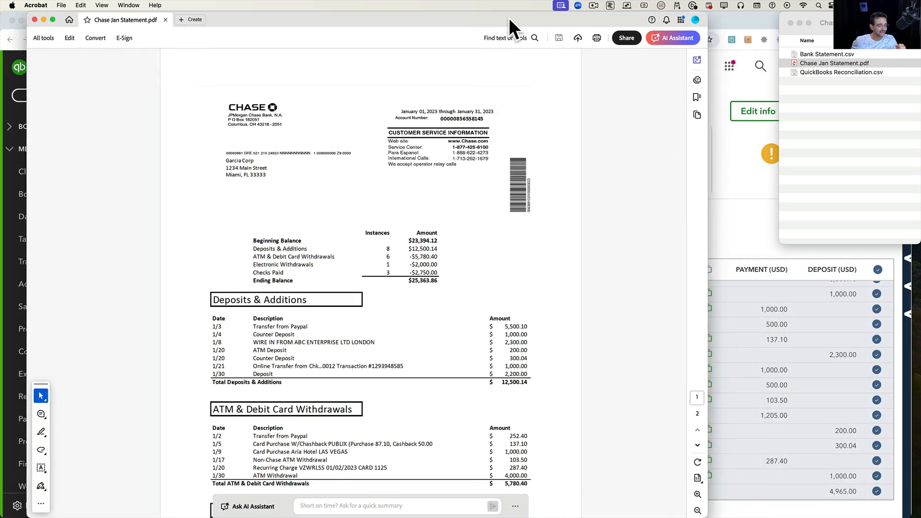
key(super+equal)
key(super+equal)
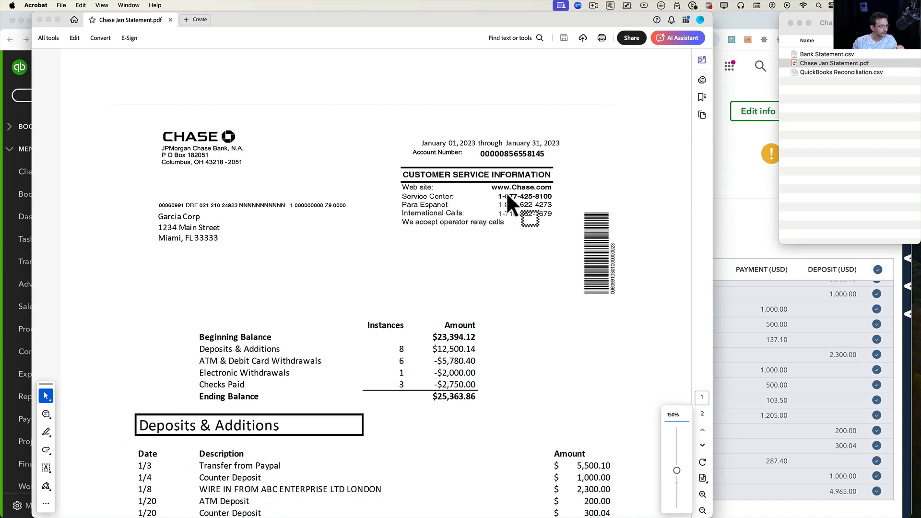
scroll(433, 274, down, 5)
drag(436, 279, 476, 279)
right_click(464, 279)
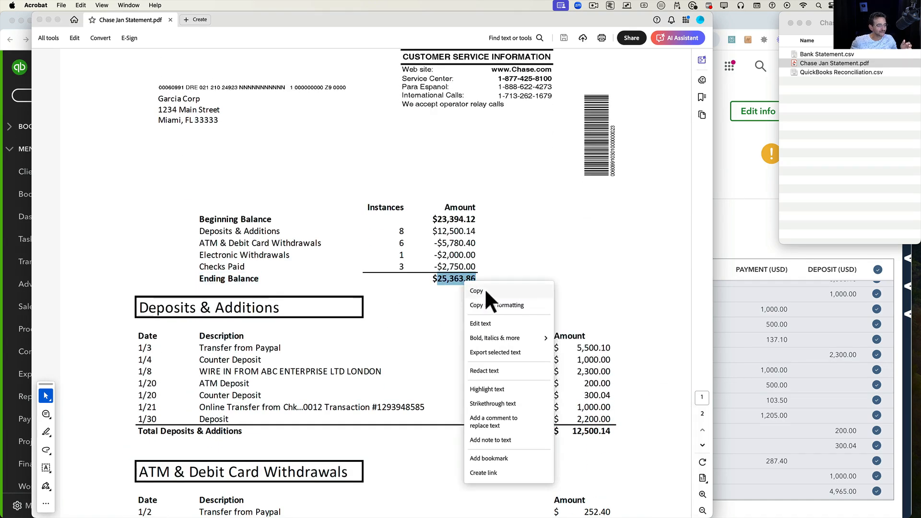
click(482, 290)
Edit the reconciliation's statement info, paste 25,363.86 as the statement ending balance and save.
click(746, 161)
click(770, 111)
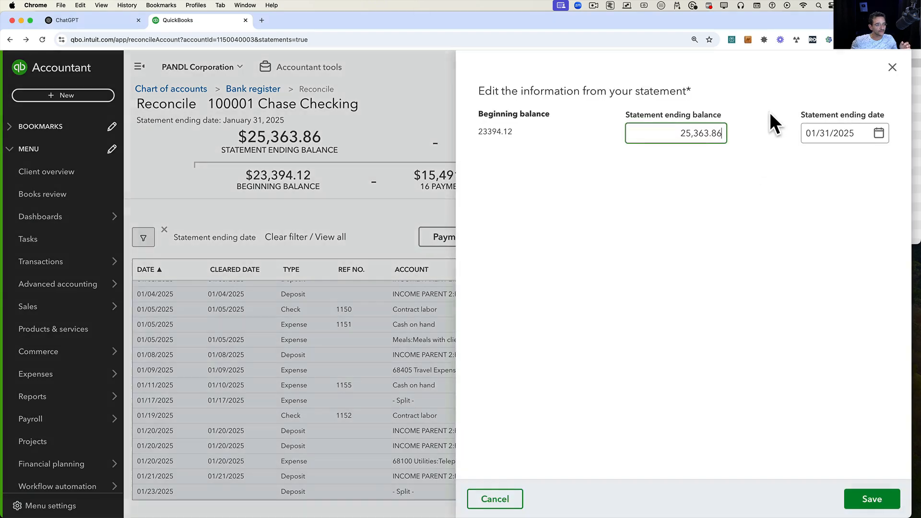
drag(677, 134, 739, 136)
right_click(706, 129)
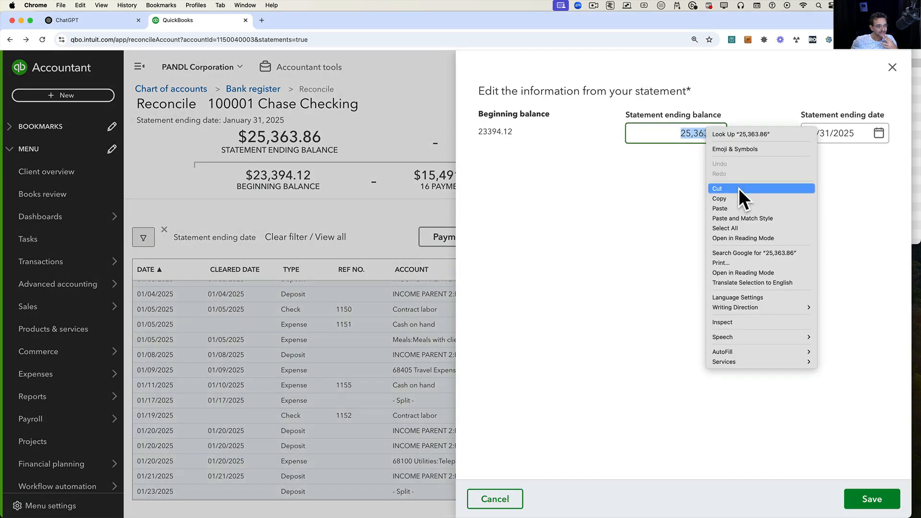
click(738, 209)
click(882, 505)
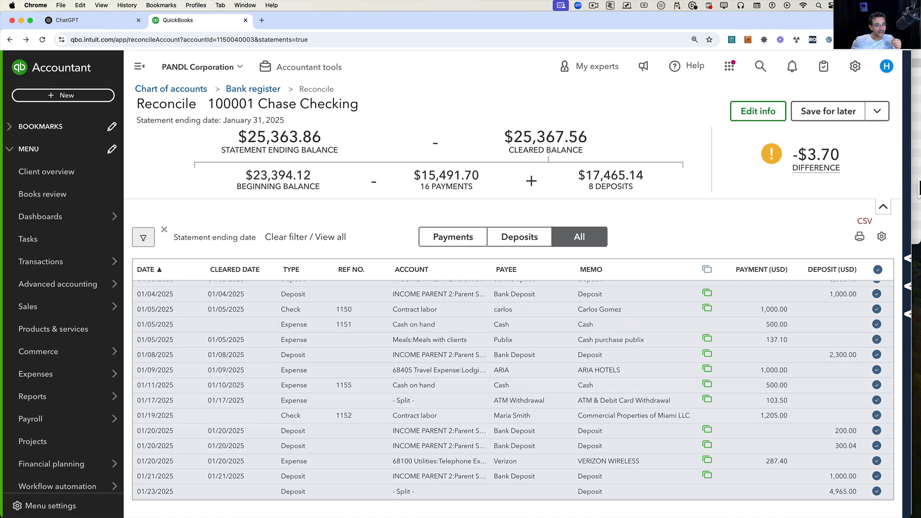
Reopen the statement PDF and review its summary, deposits and withdrawals against the reconciliation.
click(917, 179)
double_click(830, 63)
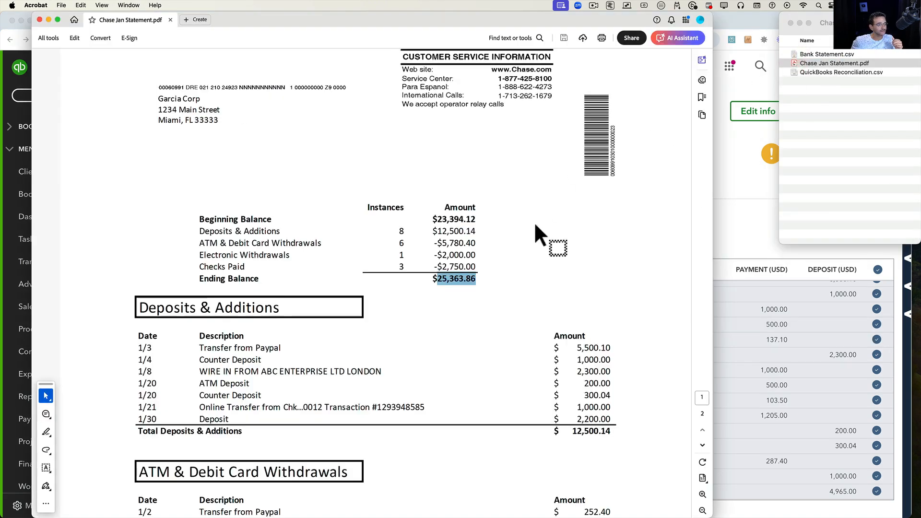
scroll(537, 350, down, 5)
click(546, 334)
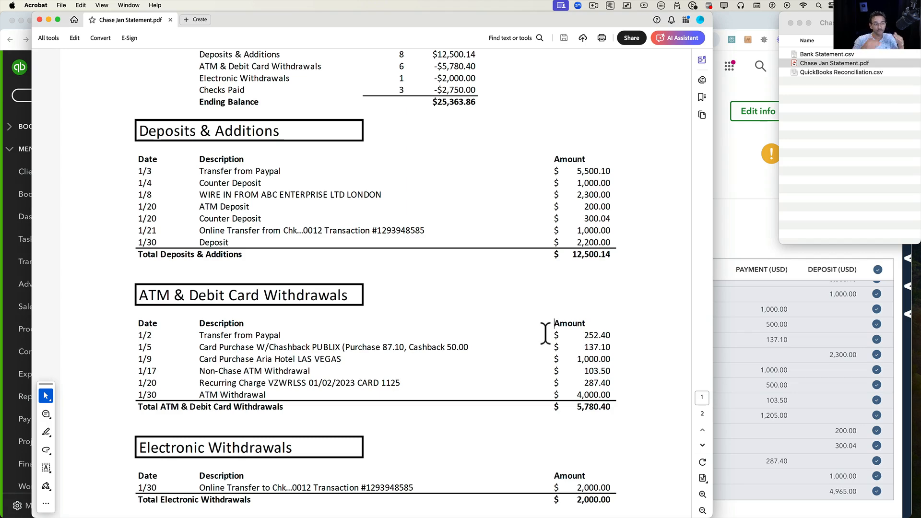
click(724, 143)
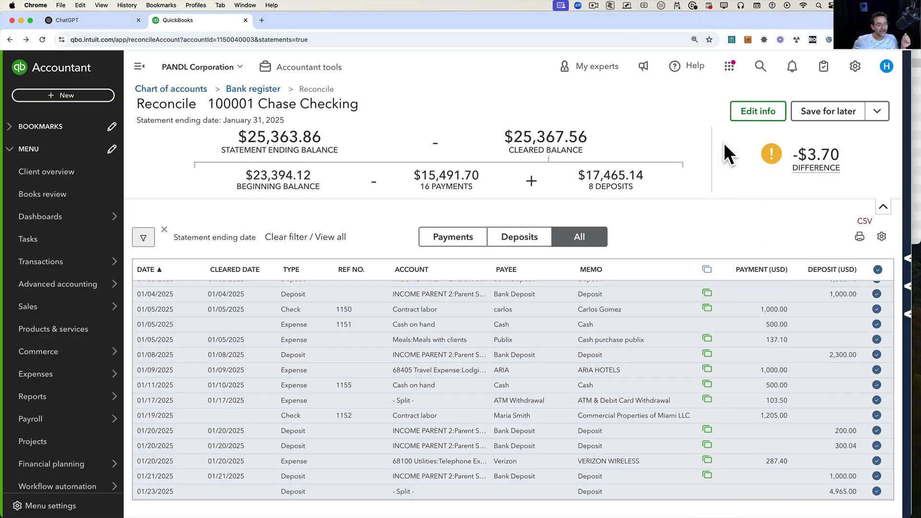
mouse_move(822, 149)
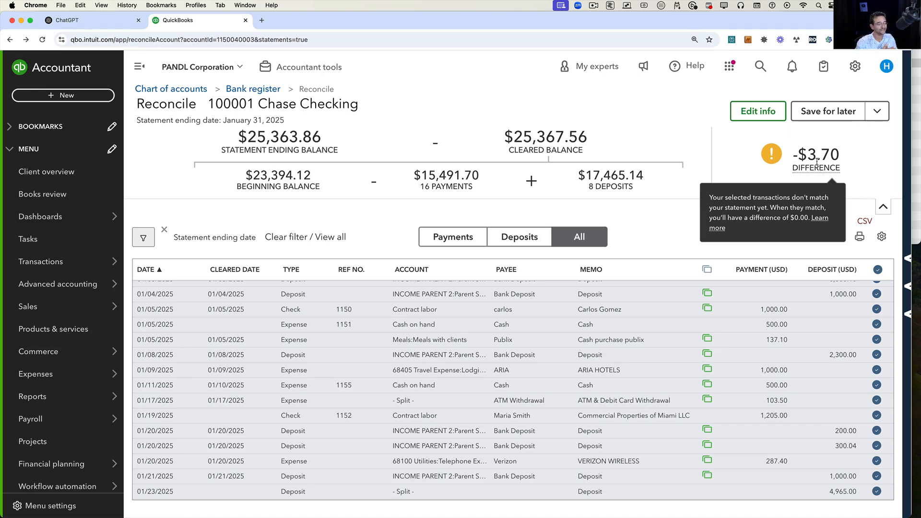
click(914, 142)
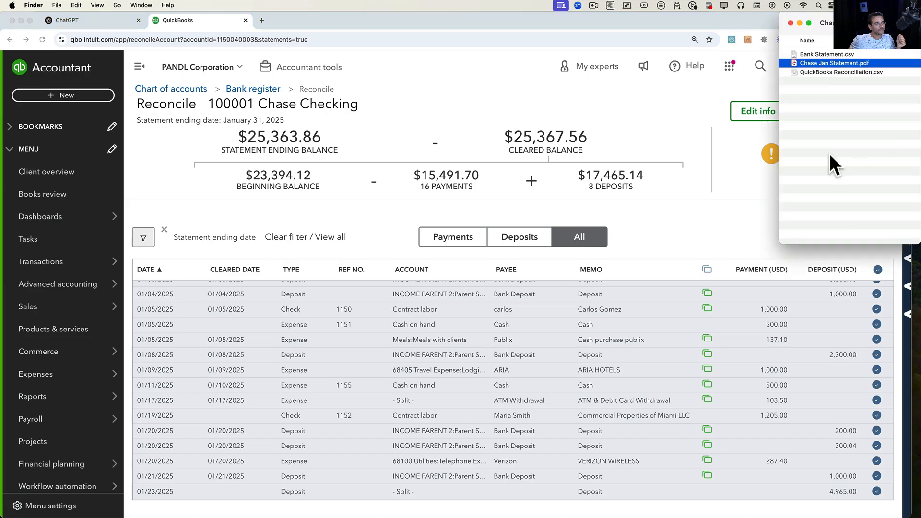
double_click(818, 65)
scroll(547, 227, up, 10)
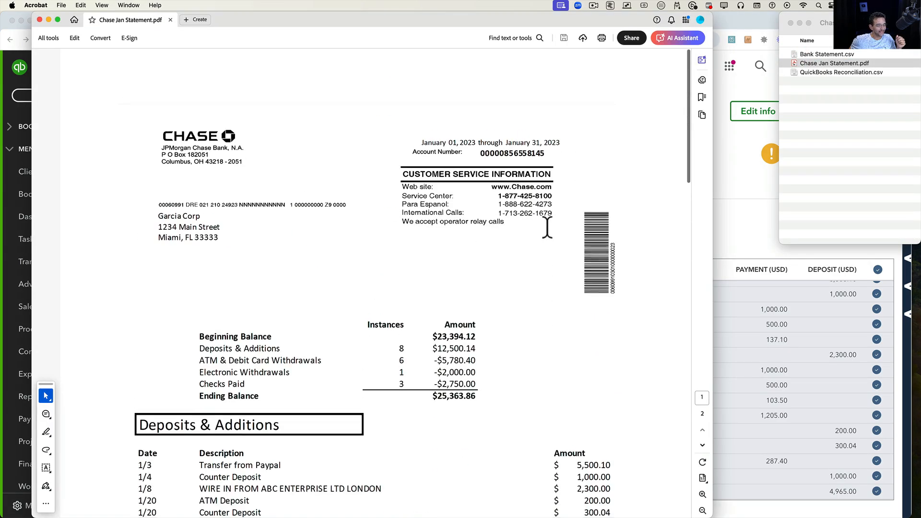
scroll(547, 227, down, 7)
scroll(547, 227, up, 3)
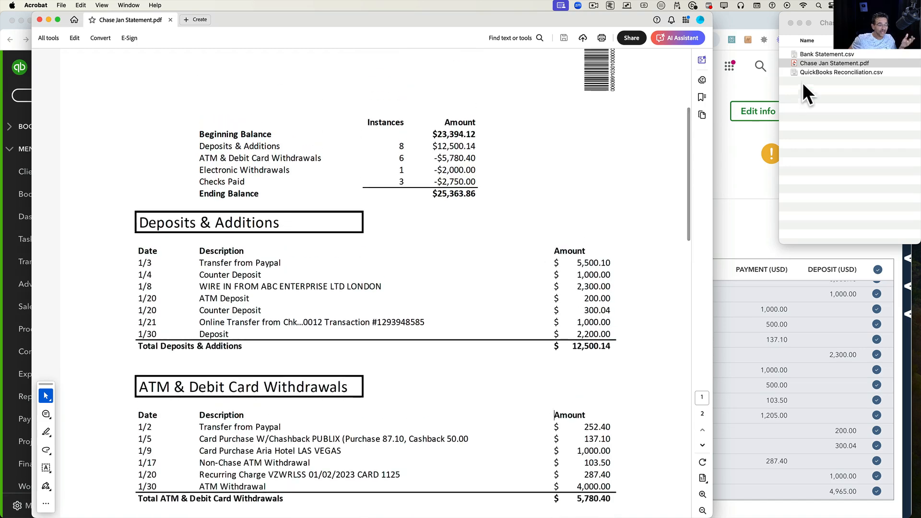
Open Bank Statement.csv, zoom to 200% and autofit columns A to C to read the transactions.
click(837, 48)
double_click(830, 53)
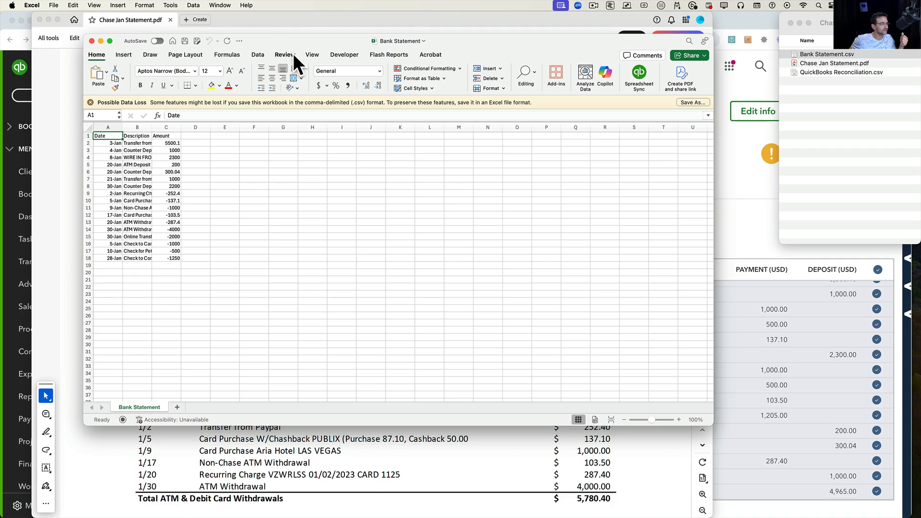
click(313, 55)
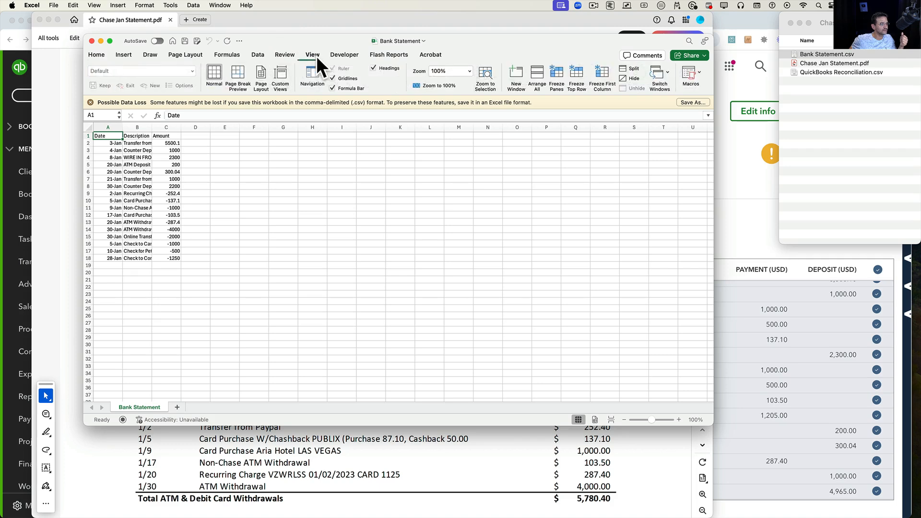
click(470, 71)
click(458, 83)
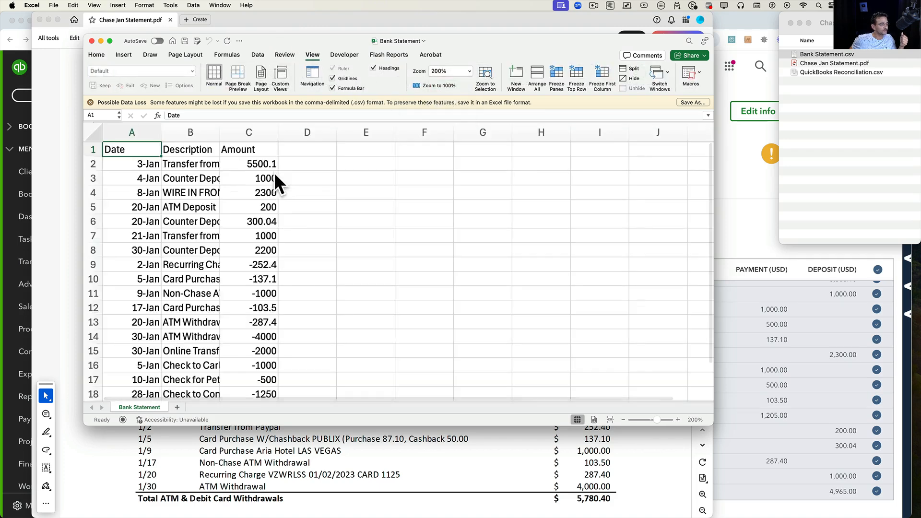
click(287, 219)
drag(119, 130, 240, 129)
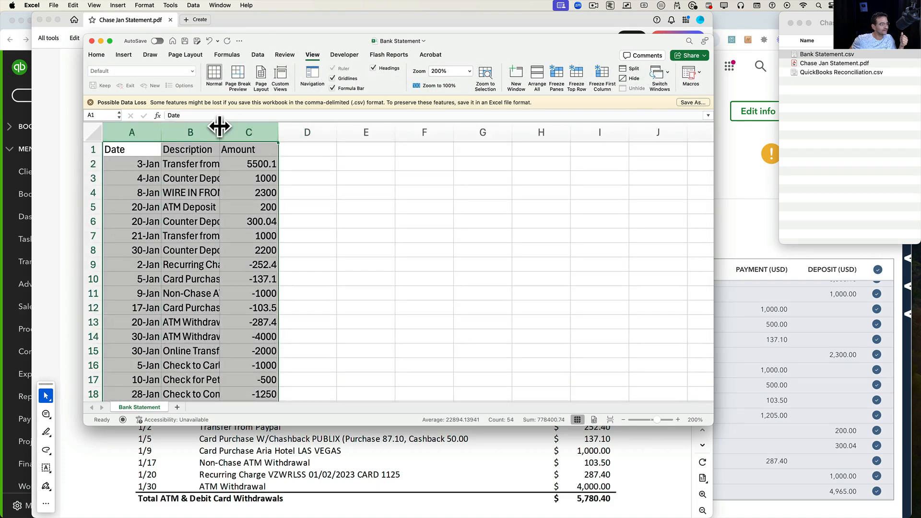
double_click(219, 128)
click(244, 187)
scroll(244, 186, down, 5)
scroll(244, 186, up, 5)
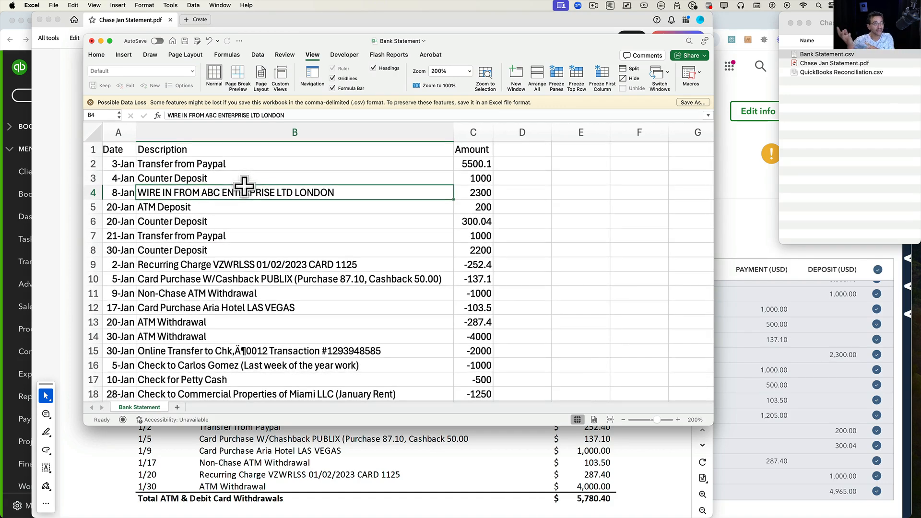
Review the transaction rows in the CSV and close the workbook without saving changes.
drag(121, 164, 484, 373)
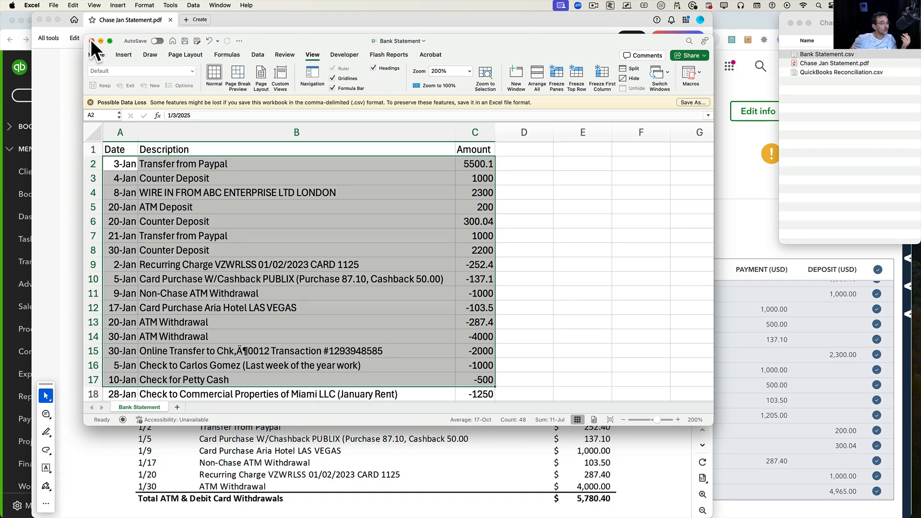
click(288, 306)
scroll(290, 296, down, 3)
scroll(290, 296, up, 3)
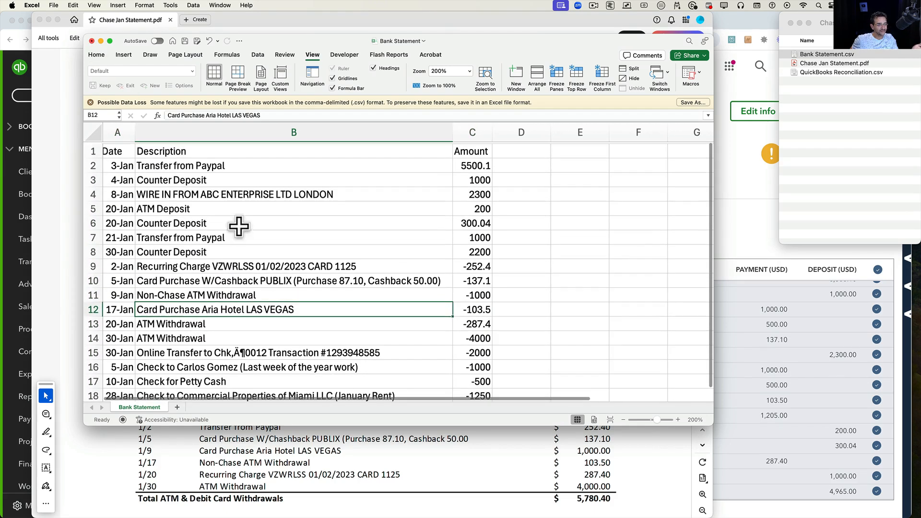
click(91, 41)
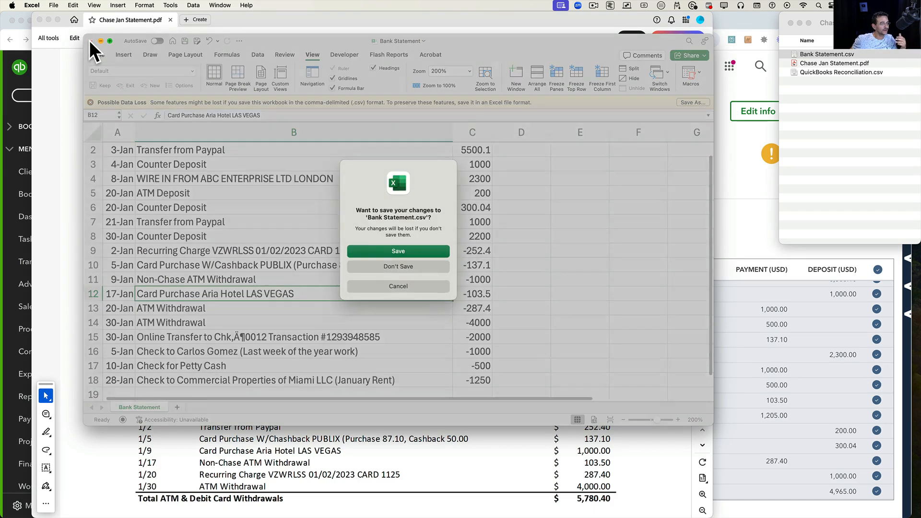
click(402, 266)
Close the statement PDF and switch to ChatGPT, keeping the GPT-4o model selected.
scroll(370, 154, up, 5)
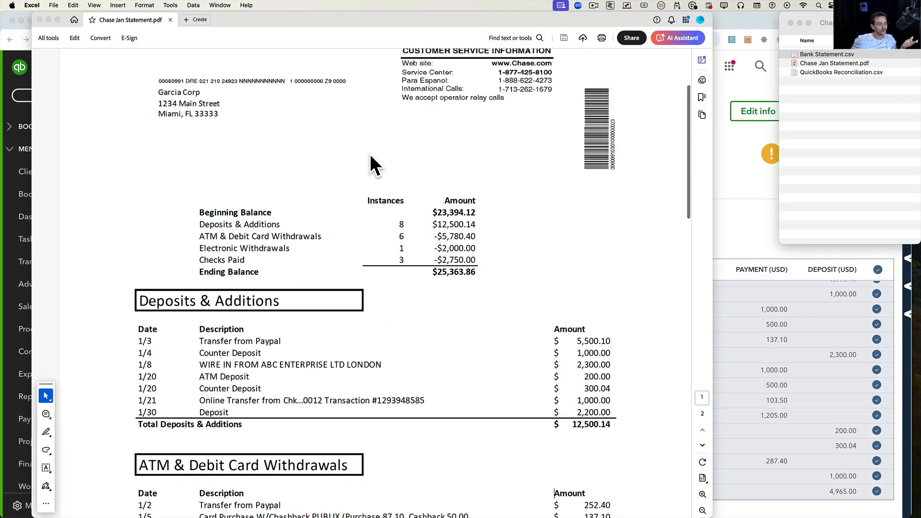
click(40, 19)
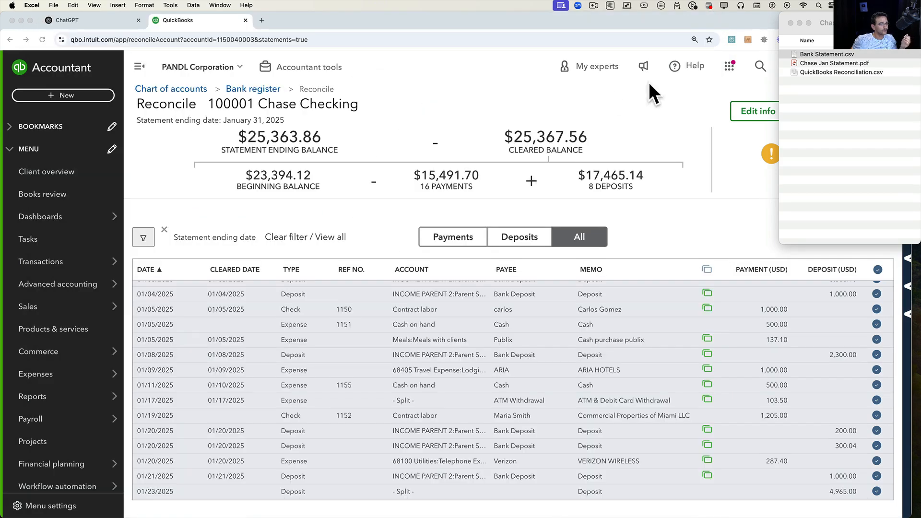
click(99, 19)
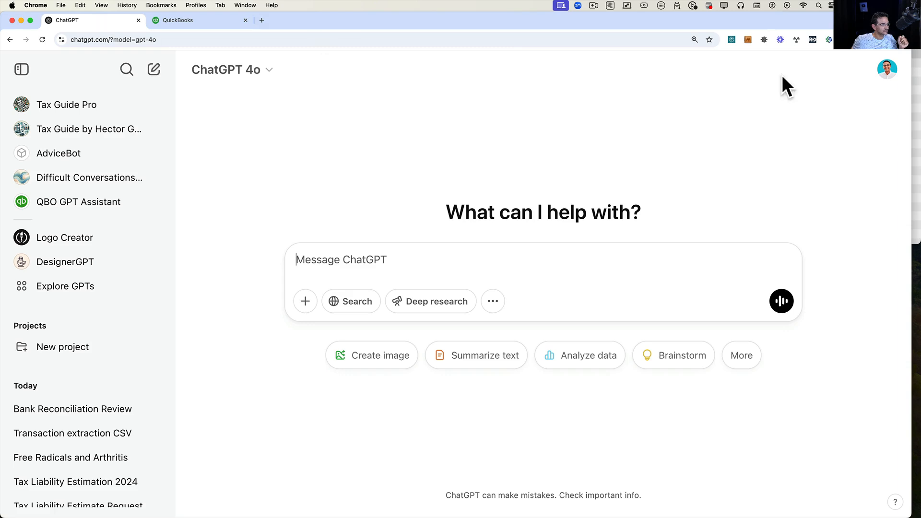
click(230, 69)
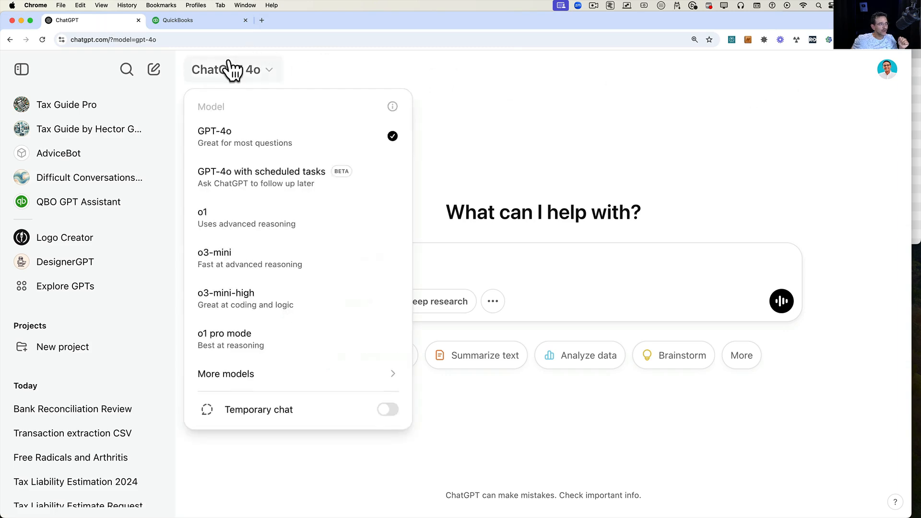
click(259, 154)
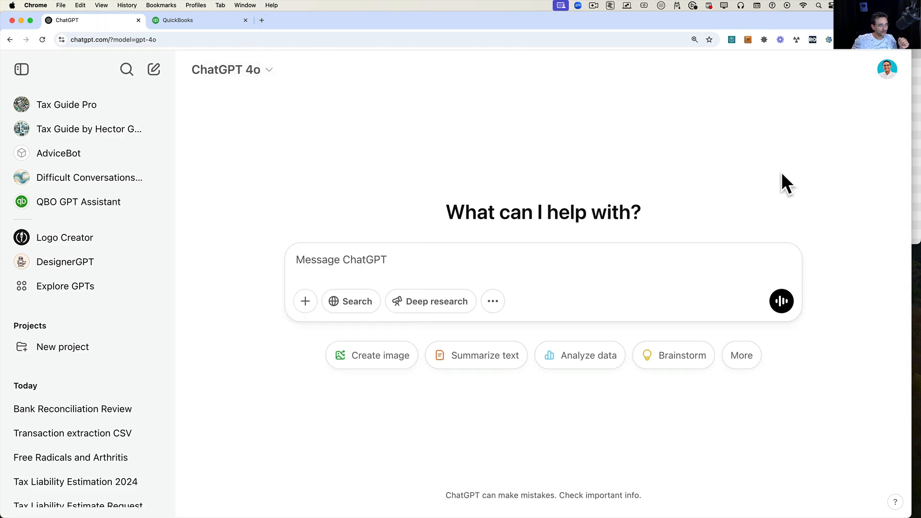
Attach Chase Jan Statement.pdf and ask ChatGPT to extract a CSV with date, transaction number, description and amount for QuickBooks Online.
click(915, 154)
drag(830, 67, 375, 262)
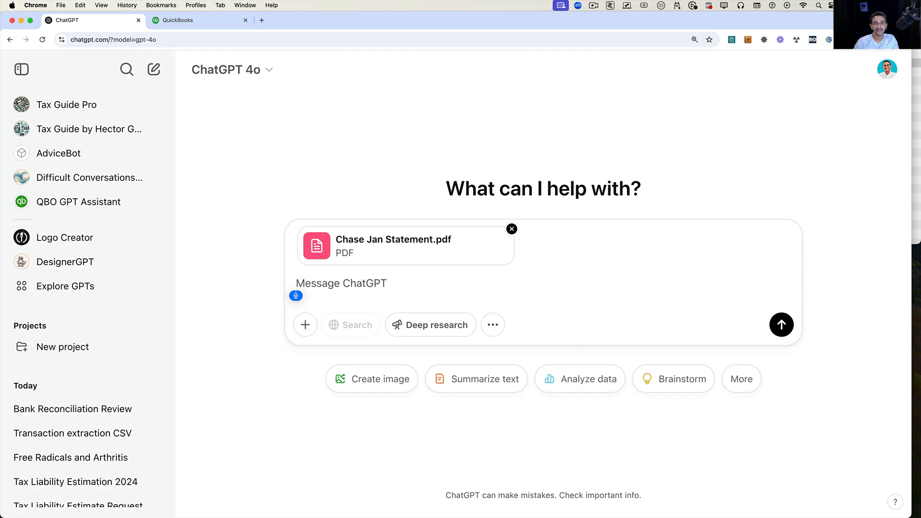
text(Extracted data from this bank state)
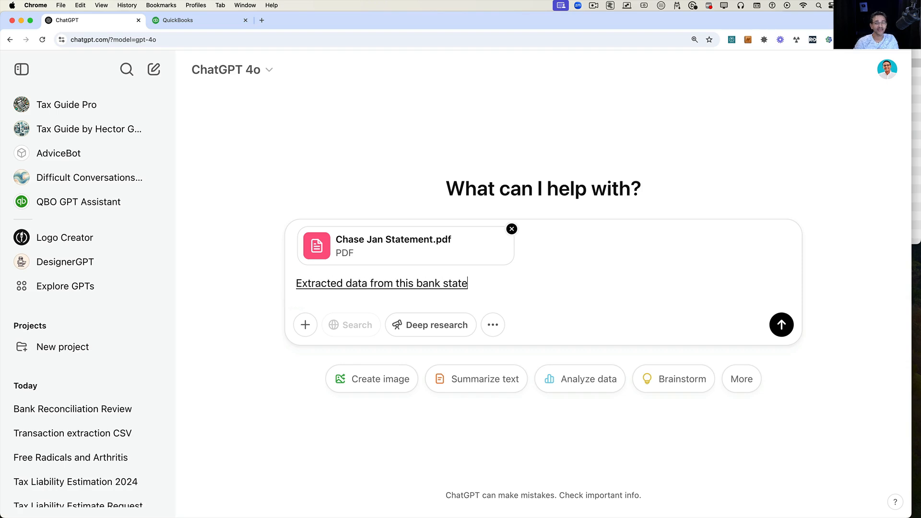
text(ment and create a)
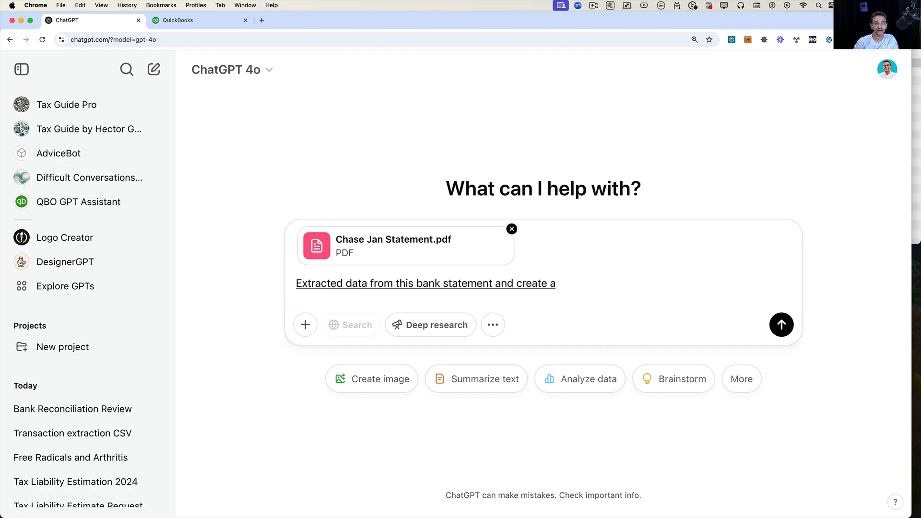
text( CSV file with a table)
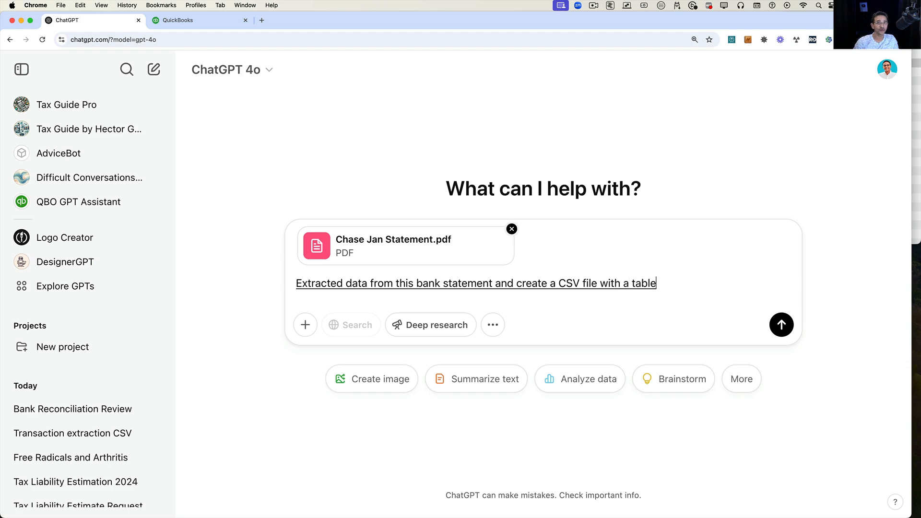
text( with four columns. I need date.)
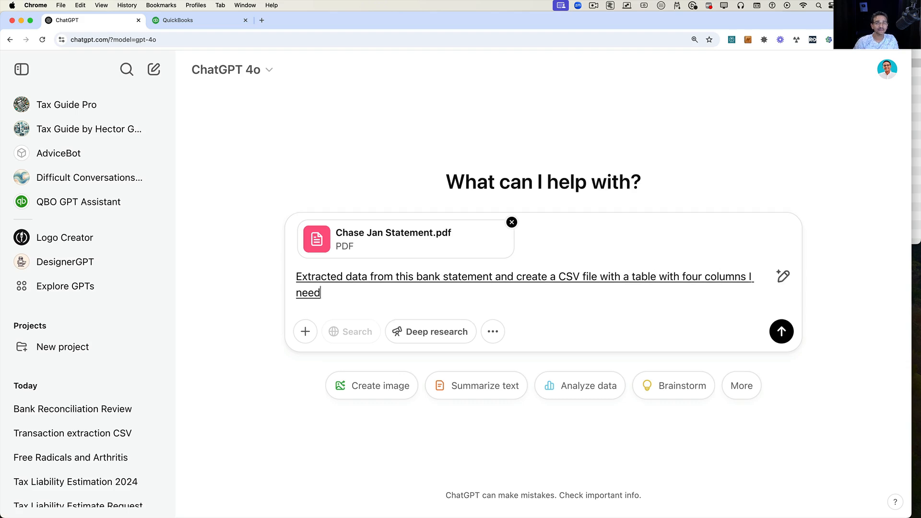
key(BackSpace)
text(transaction number.)
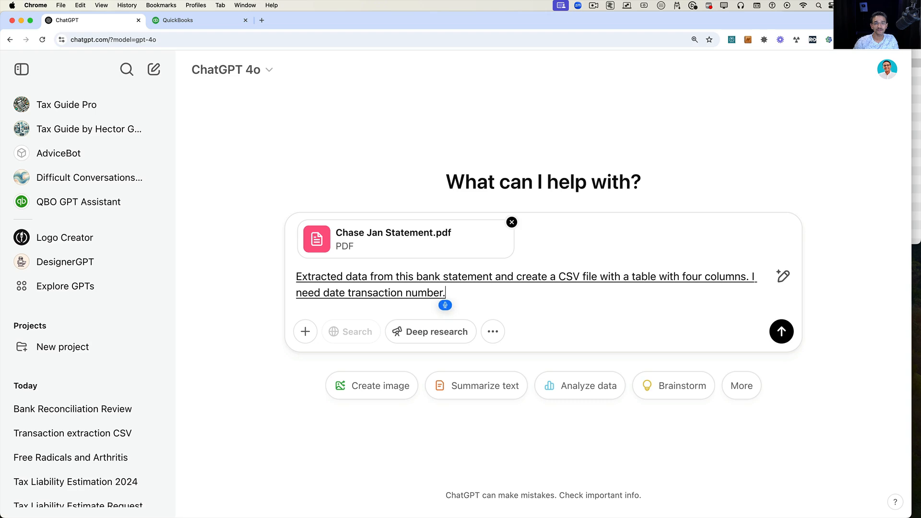
key(BackSpace)
text(description.)
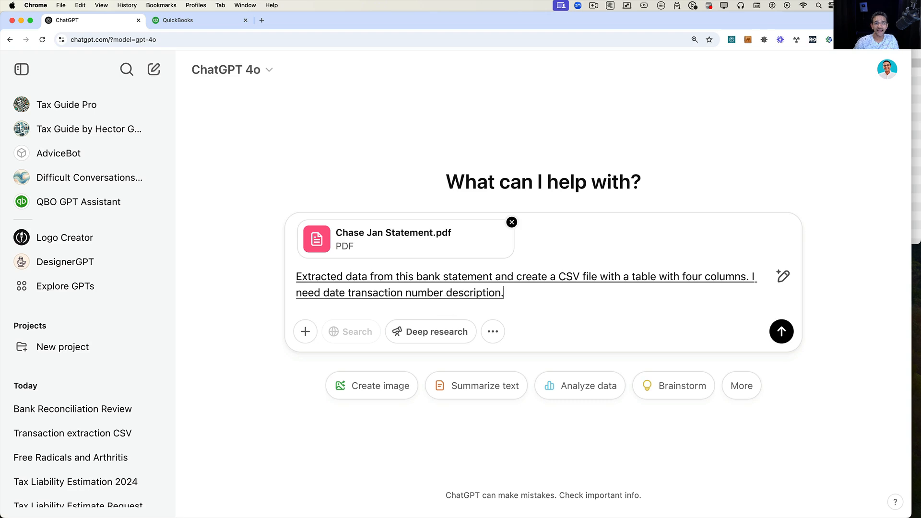
key(BackSpace)
text(and amount)
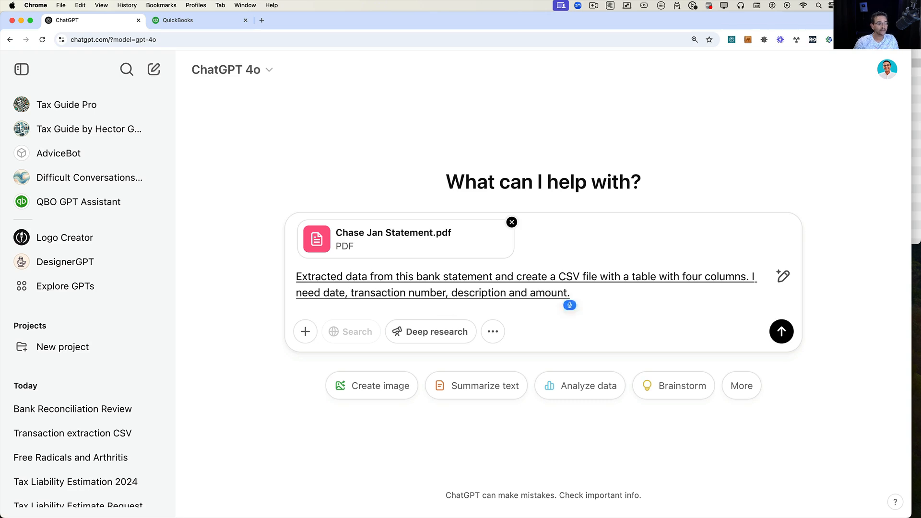
key(BackSpace)
text(I need to be able to export this)
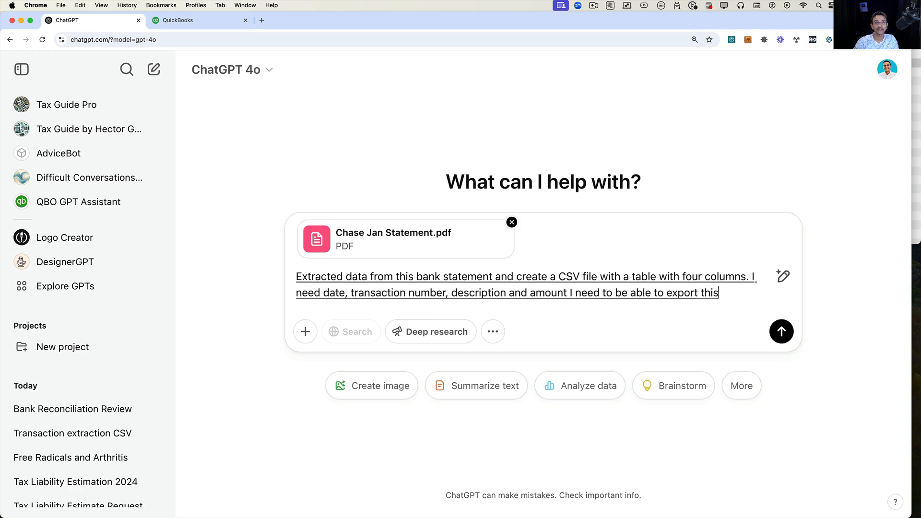
text( into a QuickBooks Online.)
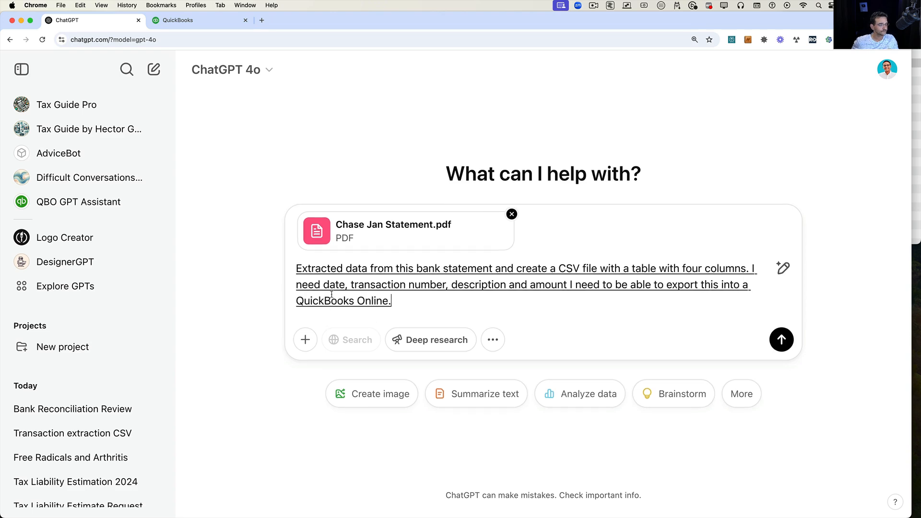
click(780, 346)
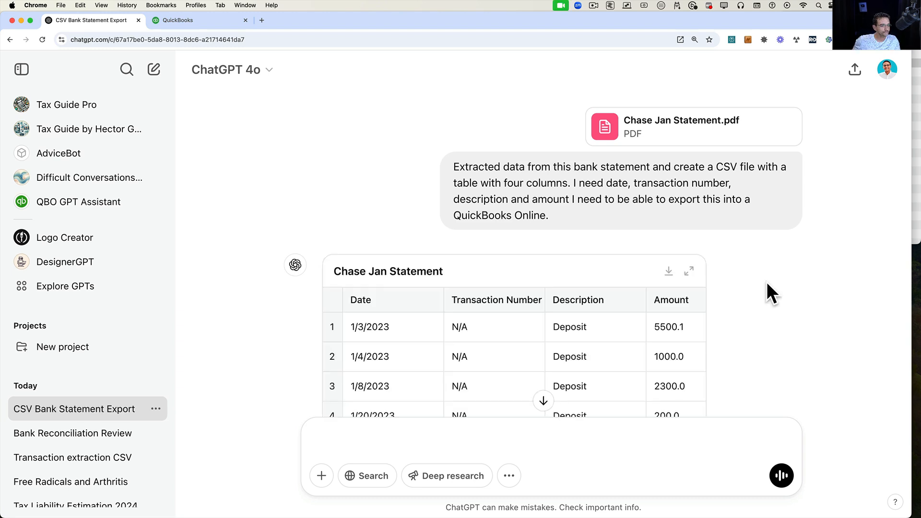
Review the extracted transaction table, then open Bank Statement.csv in Excel at 200% zoom to compare.
scroll(764, 282, down, 4)
scroll(643, 234, down, 1)
scroll(644, 234, down, 5)
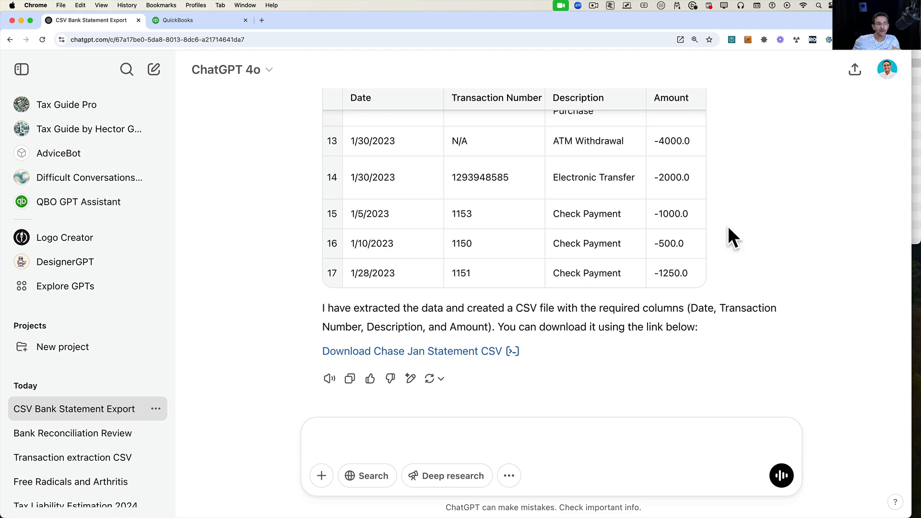
click(913, 123)
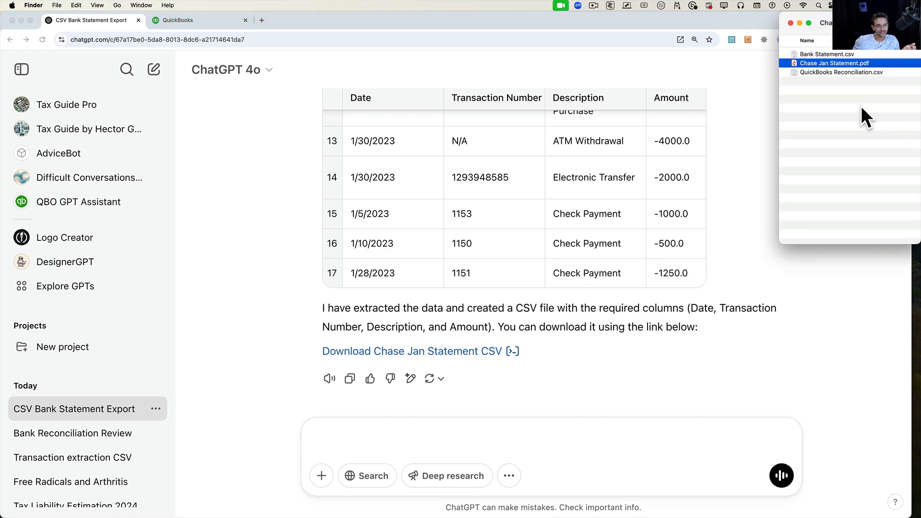
double_click(827, 54)
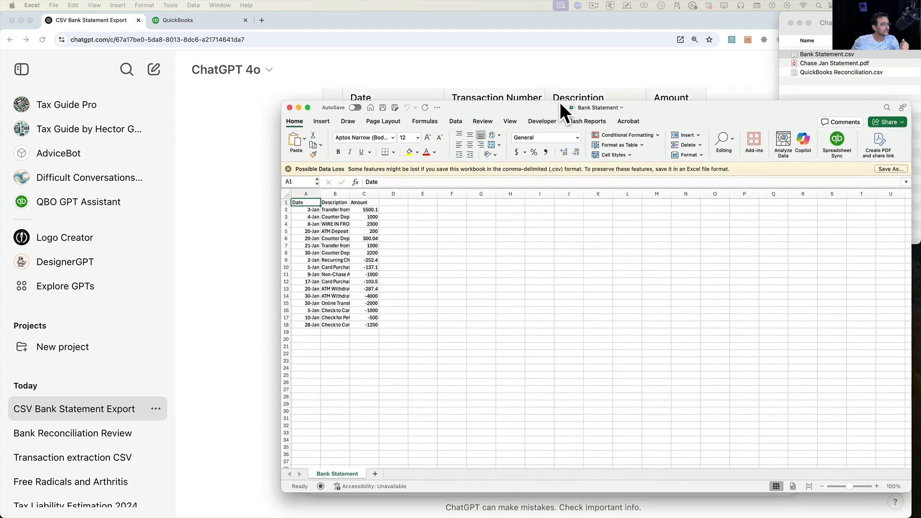
drag(552, 94, 453, 73)
click(403, 90)
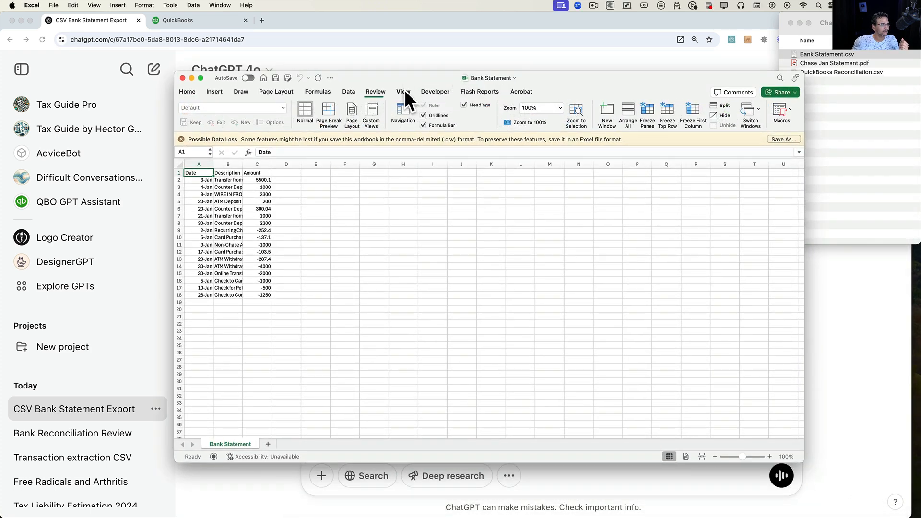
click(560, 108)
click(537, 122)
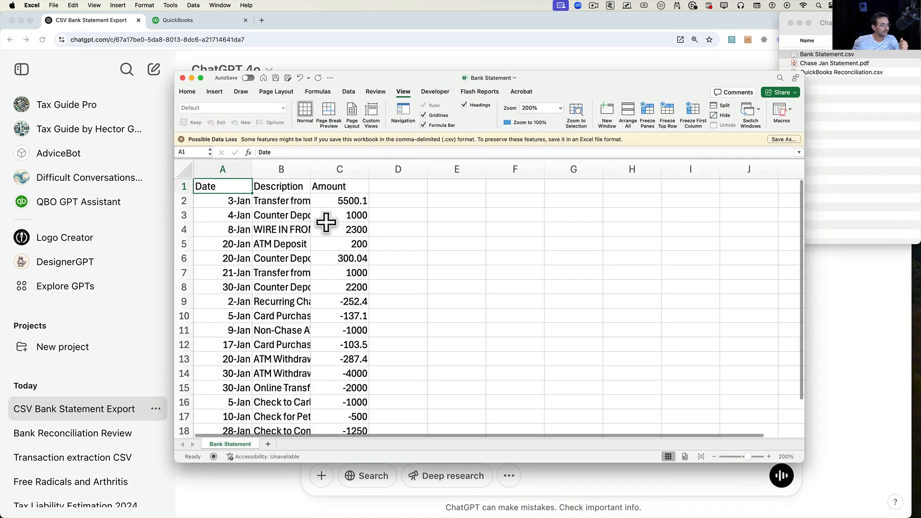
click(384, 228)
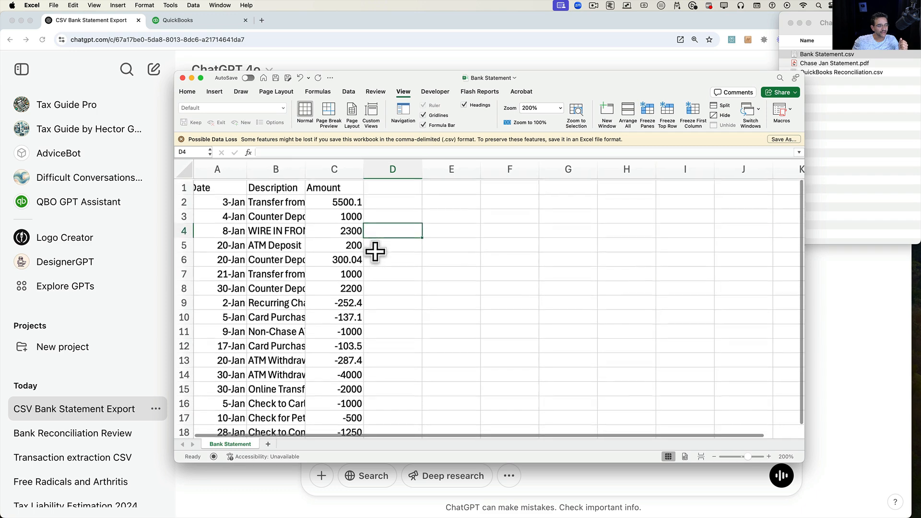
Ask ChatGPT to double check that the beginning and ending balances match the sum of the extracted transactions.
click(843, 333)
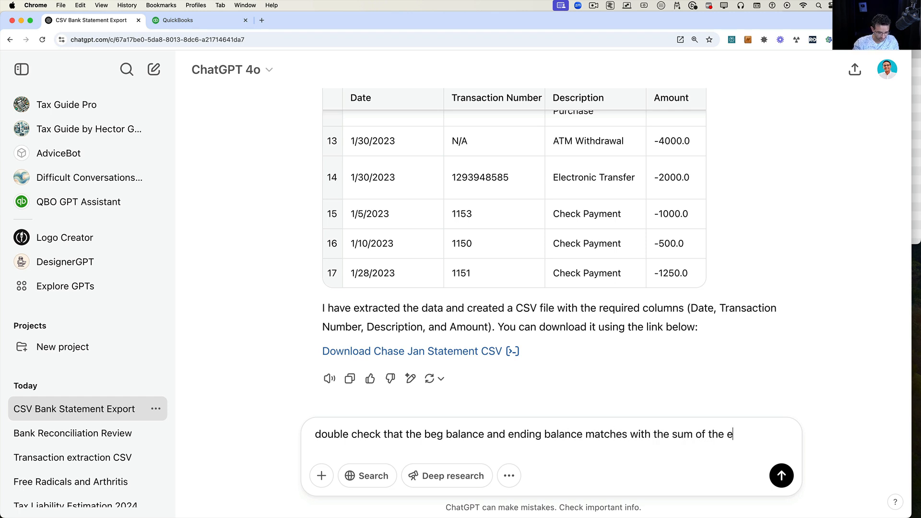
text(ted tr)
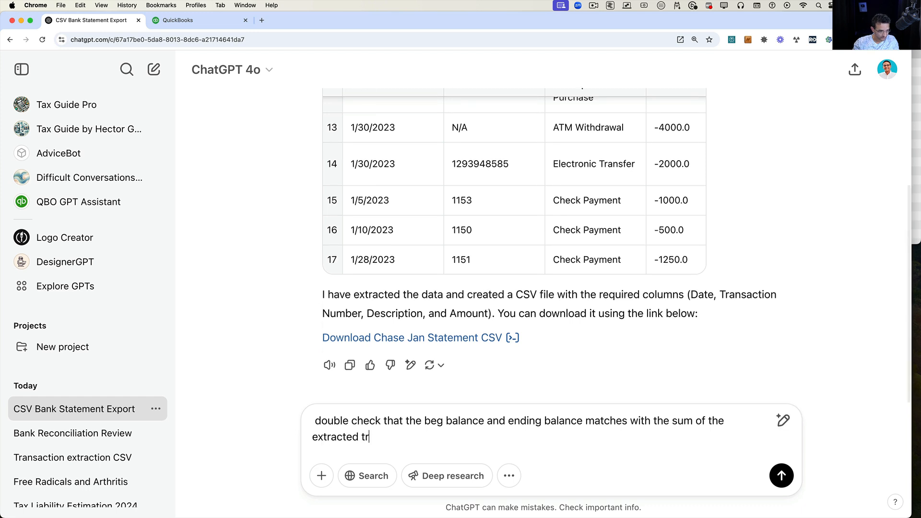
text(ansactions)
key(Return)
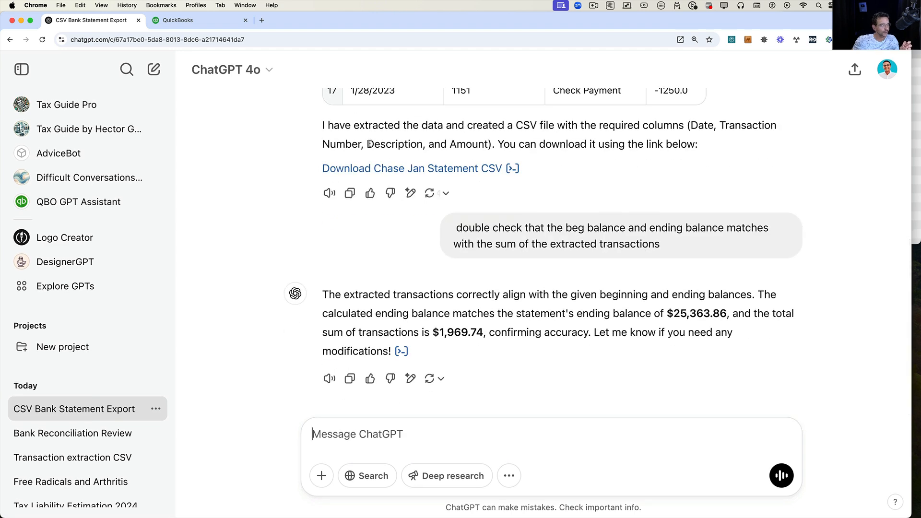
Switch to the QuickBooks reconciliation and clear all transaction checkmarks for Chase Checking.
click(204, 21)
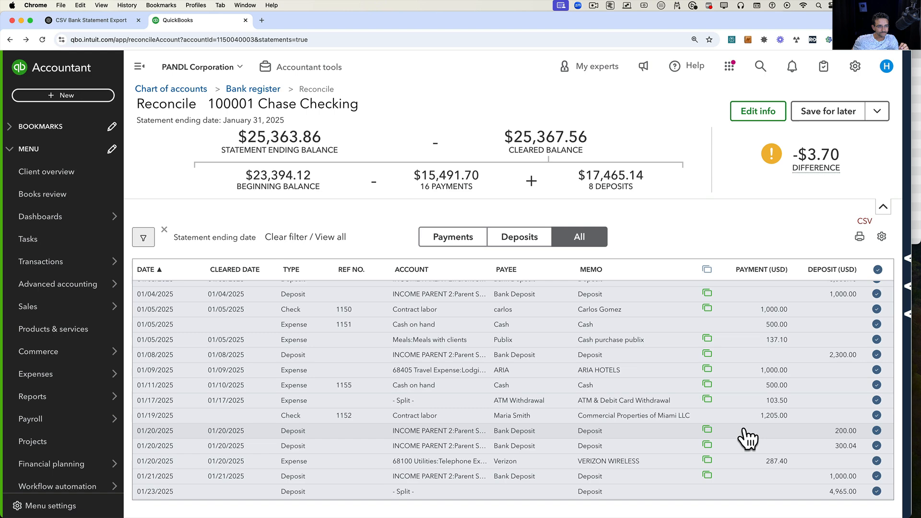
scroll(744, 436, up, 2)
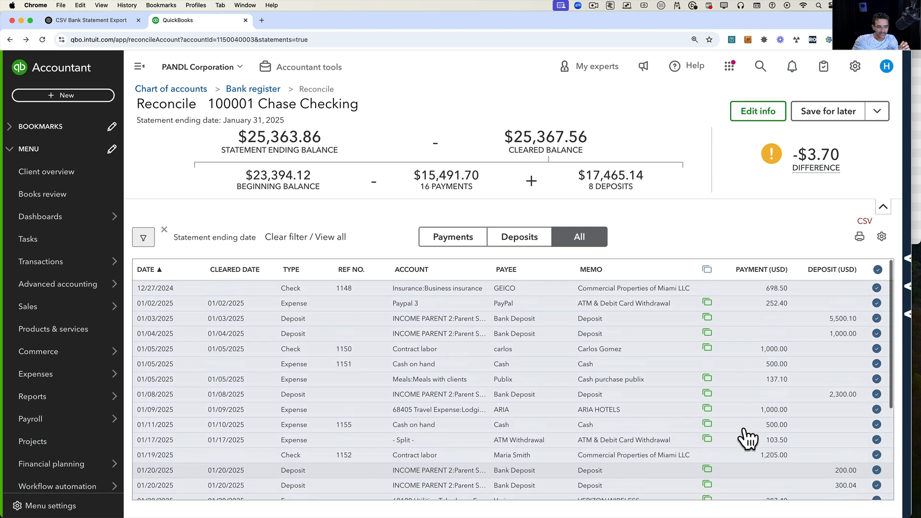
click(877, 269)
scroll(803, 324, down, 4)
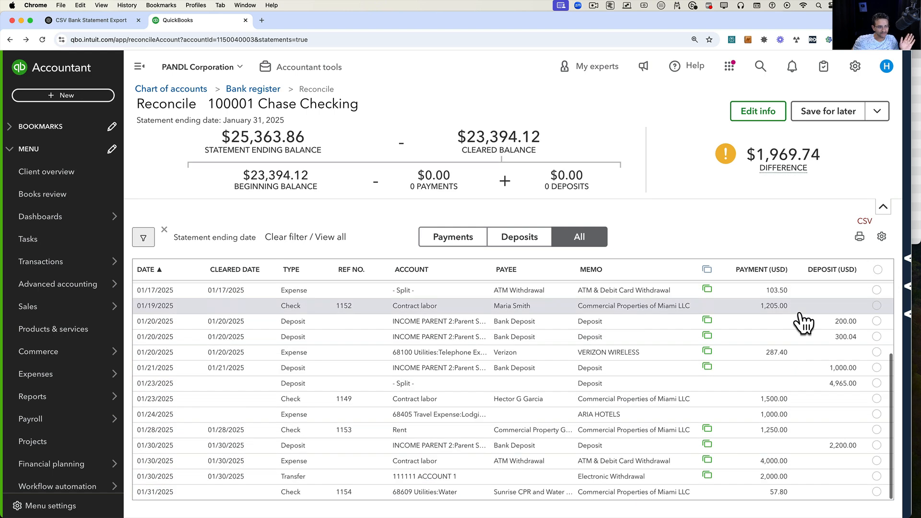
scroll(799, 323, up, 4)
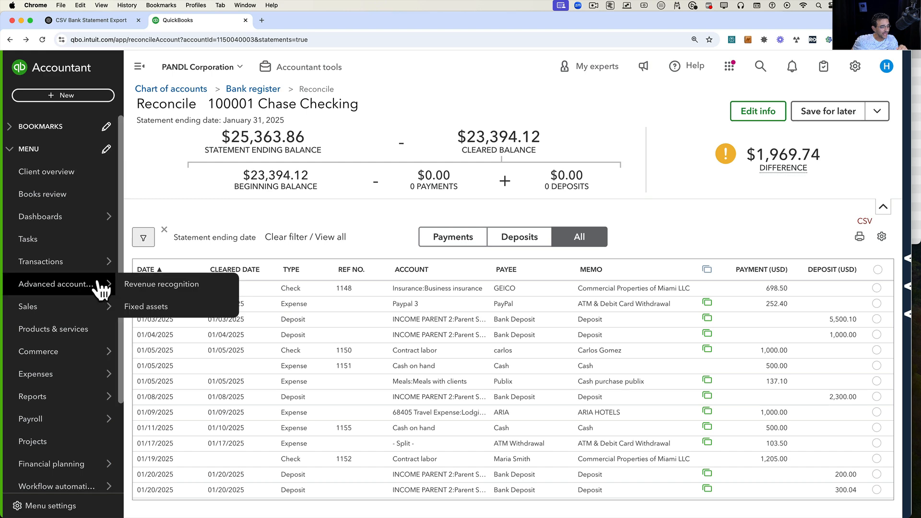
scroll(515, 400, down, 3)
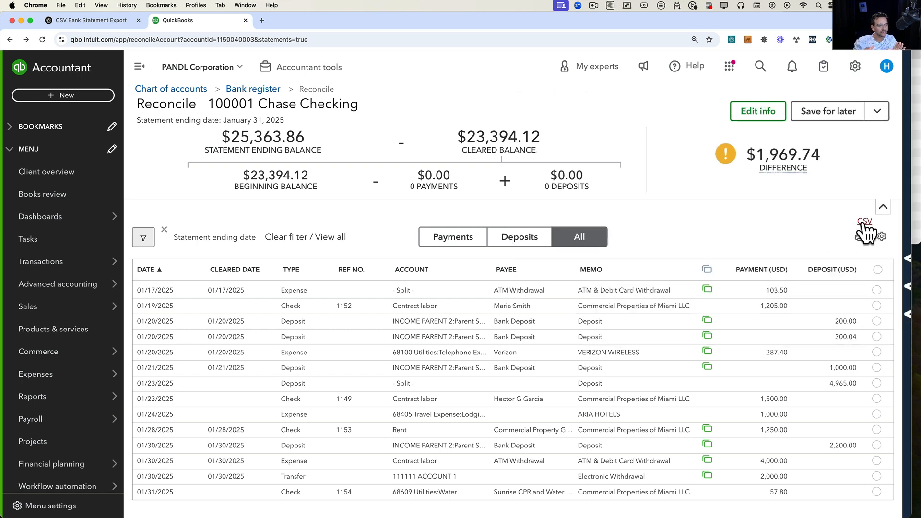
Open QuickBooks Reconciliation.csv in Excel and zoom it to 200%.
click(905, 226)
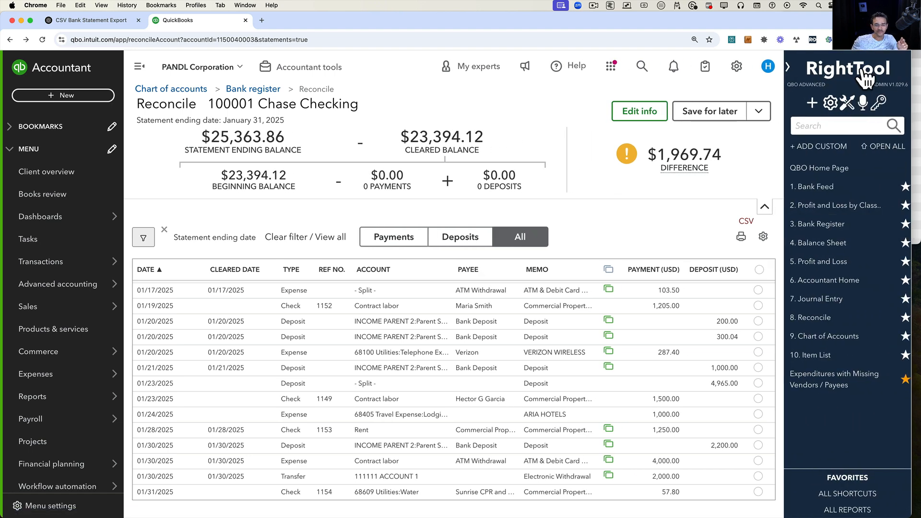
click(789, 67)
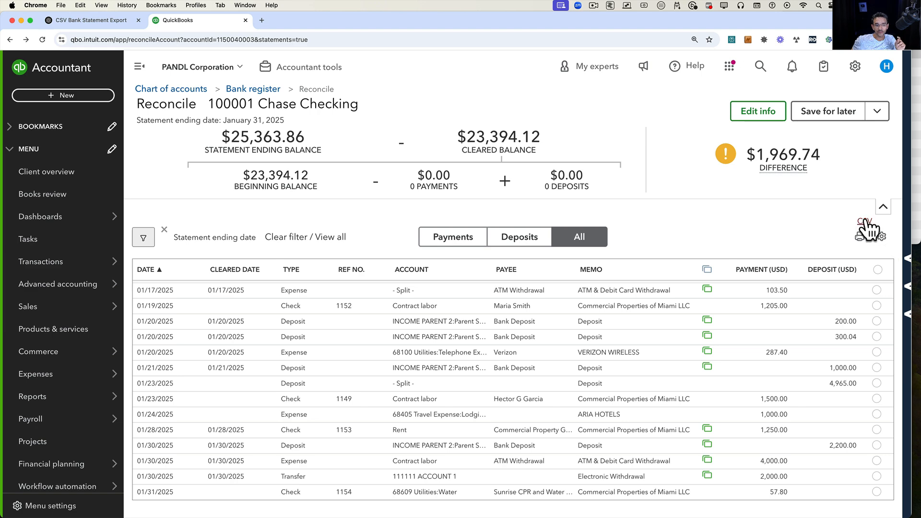
click(911, 184)
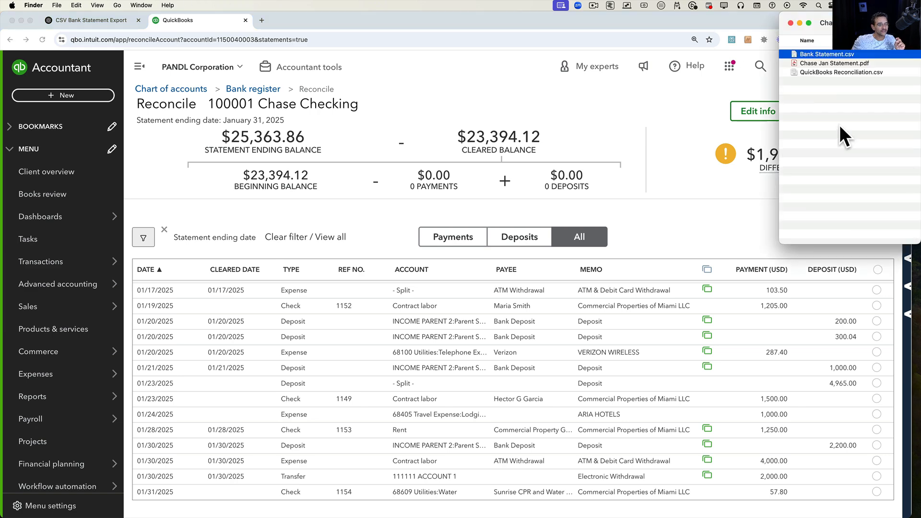
double_click(825, 72)
click(473, 117)
click(451, 131)
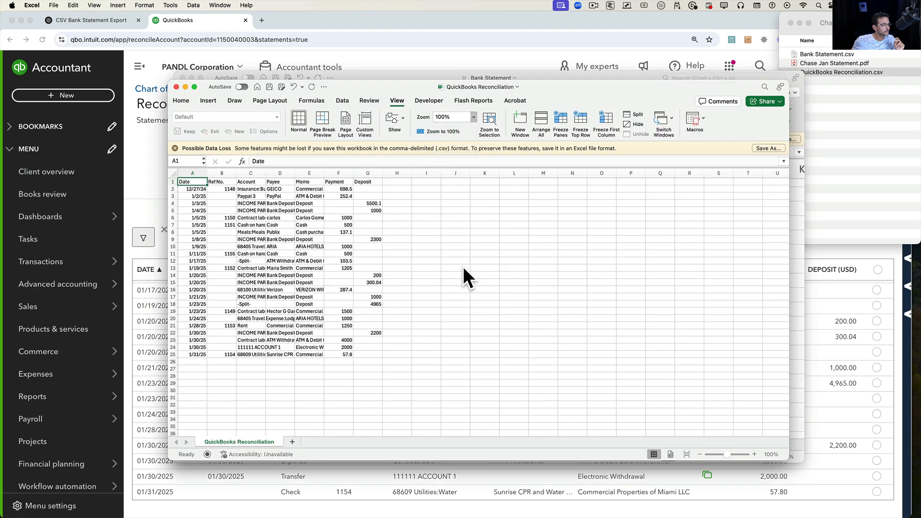
Select each column from Ref No. to Deposit and scroll through the rows to check their totals.
click(270, 178)
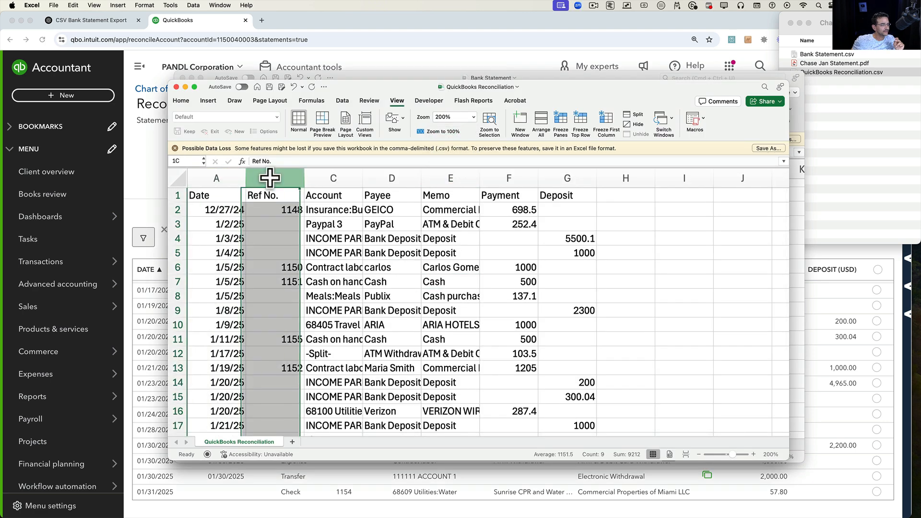
click(339, 178)
click(400, 178)
click(446, 178)
click(506, 178)
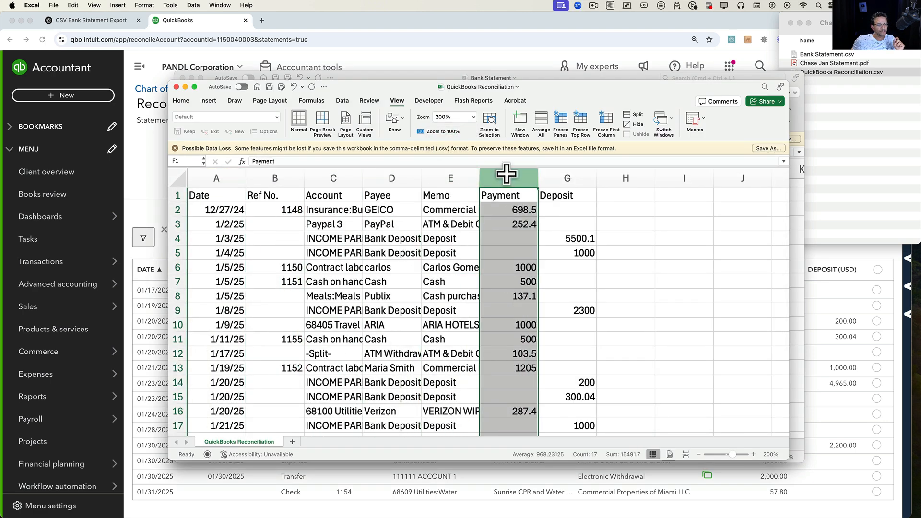
click(567, 178)
scroll(574, 222, down, 5)
click(550, 238)
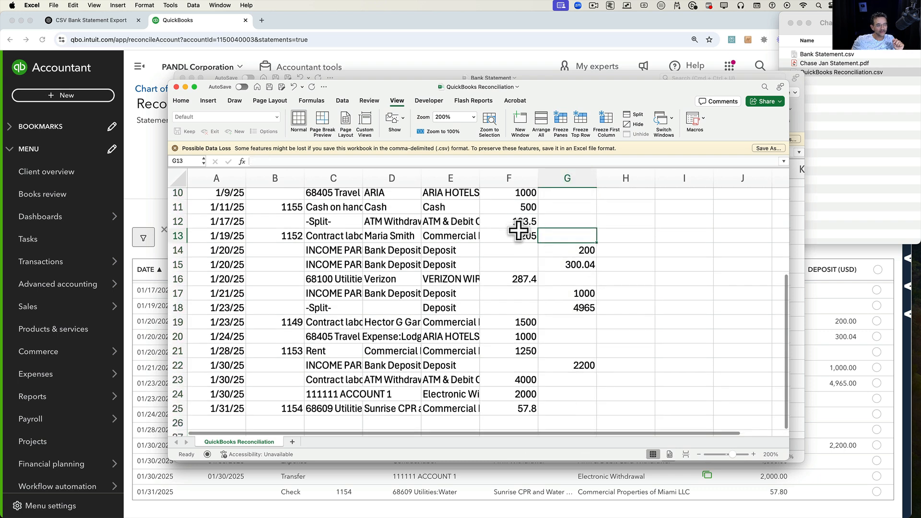
scroll(516, 228, down, 4)
scroll(518, 231, up, 7)
scroll(518, 230, up, 2)
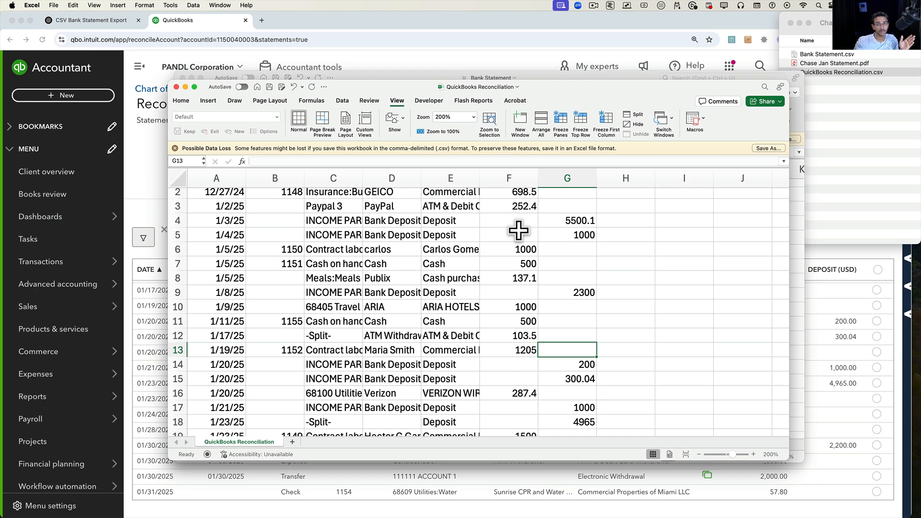
Return to ChatGPT and start a new chat.
click(85, 22)
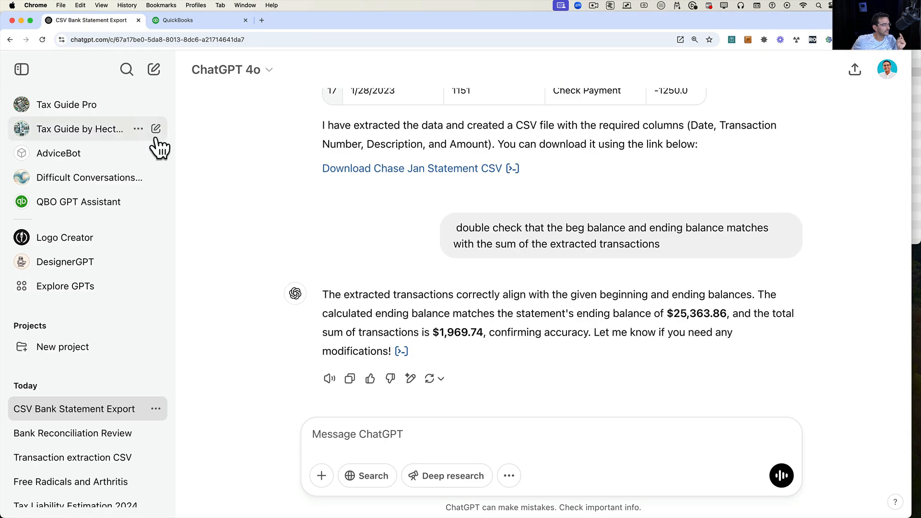
click(153, 71)
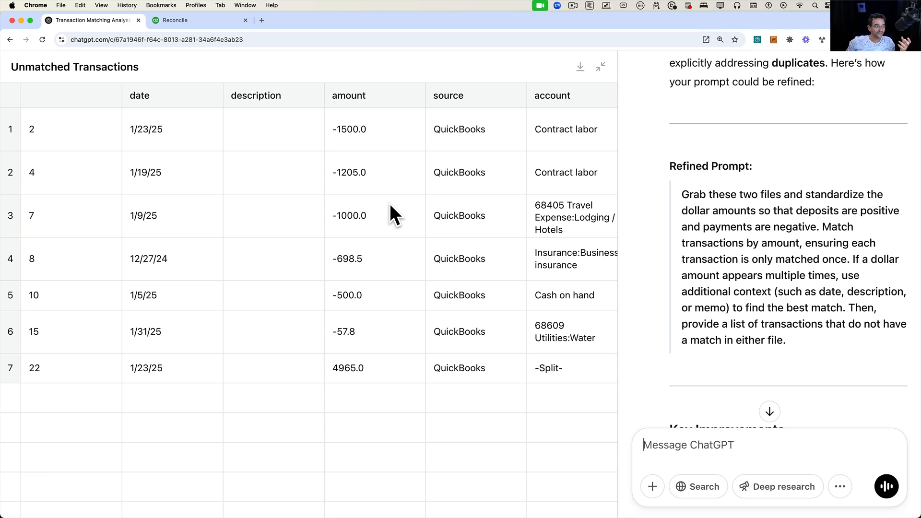
Copy the refined matching prompt from the earlier answer and paste it into the new chat's message box.
click(370, 172)
click(362, 130)
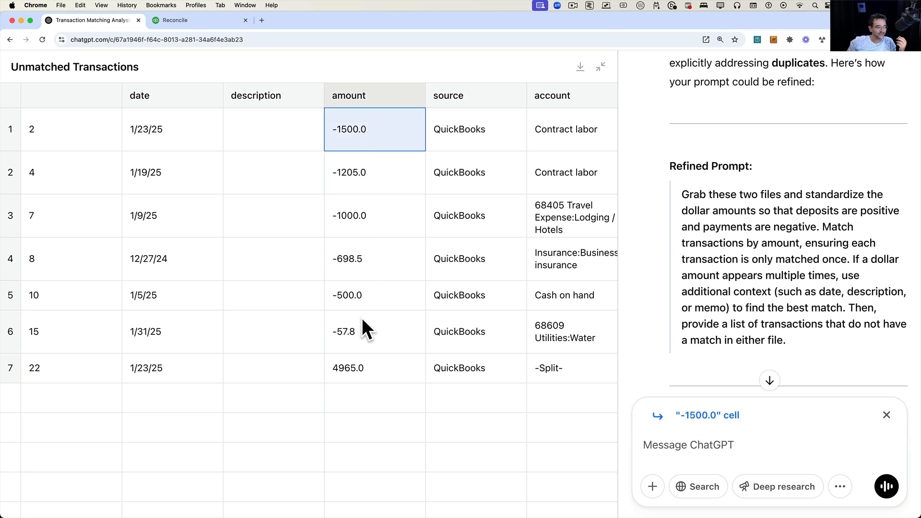
drag(808, 348, 680, 194)
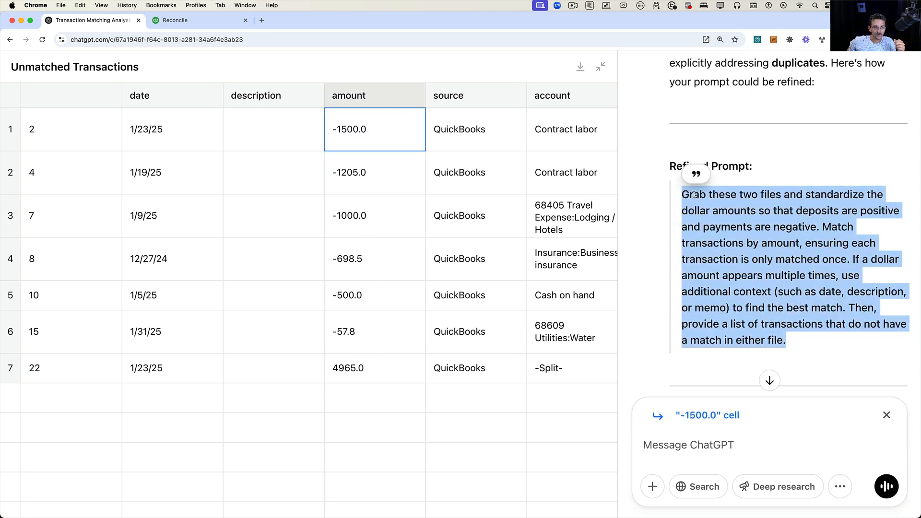
click(748, 204)
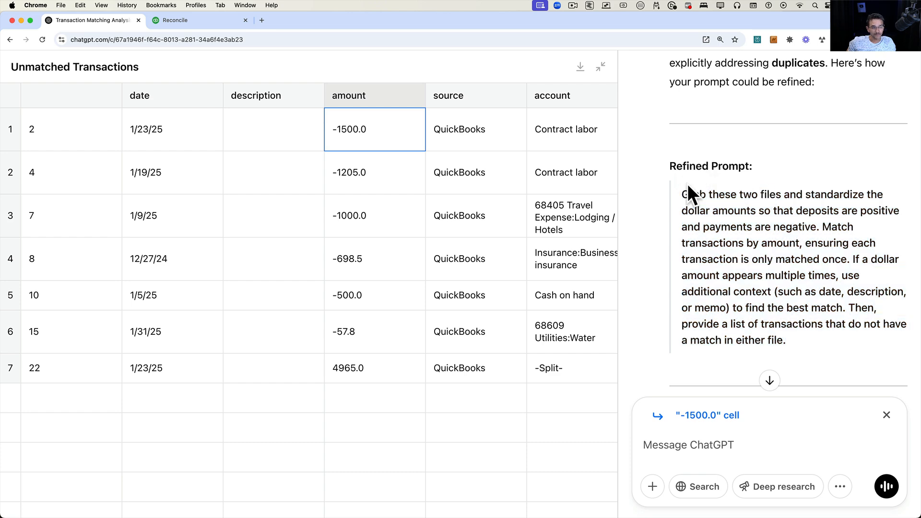
drag(682, 194, 820, 341)
key(super+c)
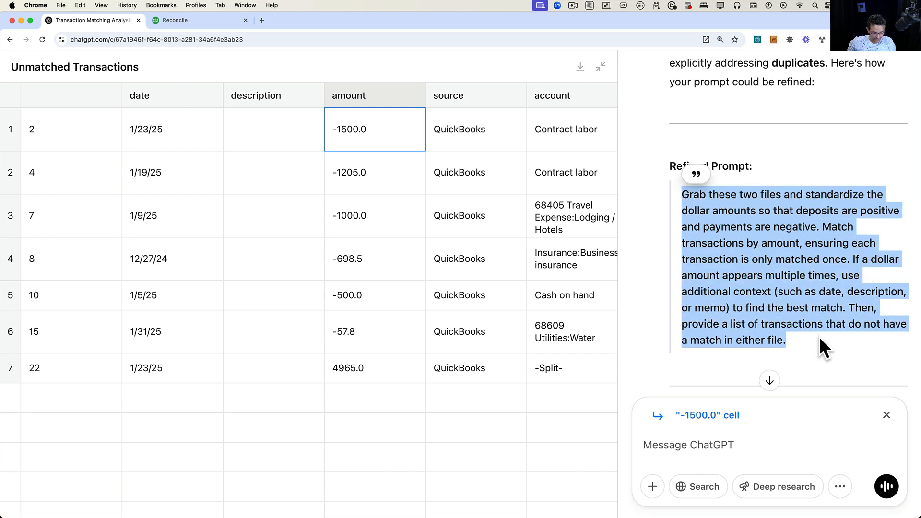
click(12, 41)
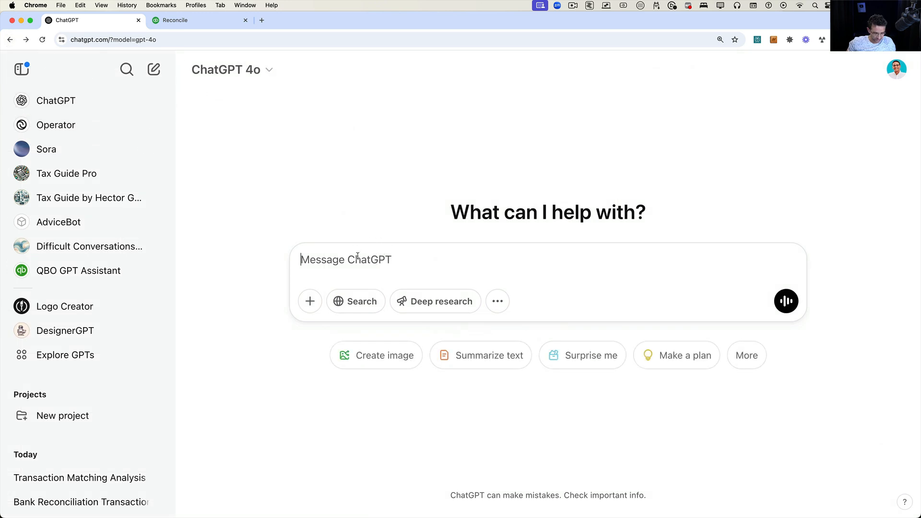
key(super+v)
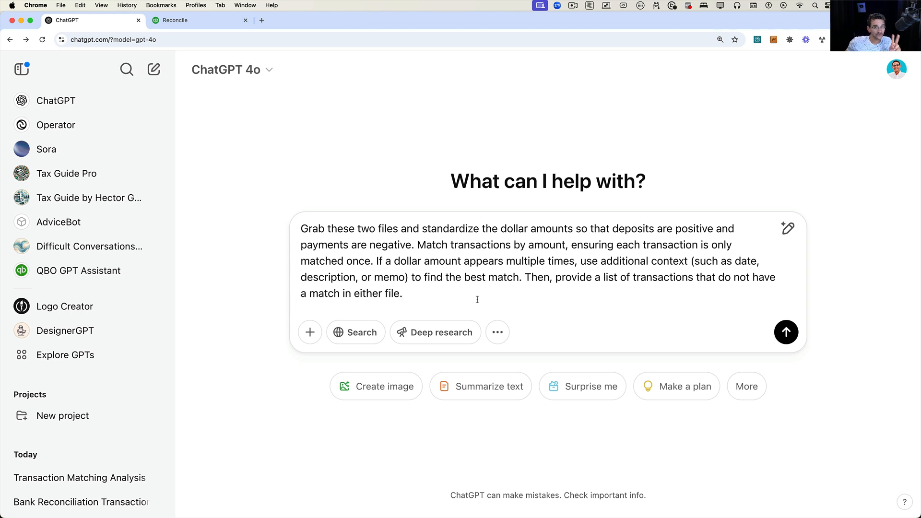
Attach Bank Statement.csv and QuickBooks Reconciliation.csv from the Finder folder to the prompt.
drag(302, 229, 562, 298)
click(531, 279)
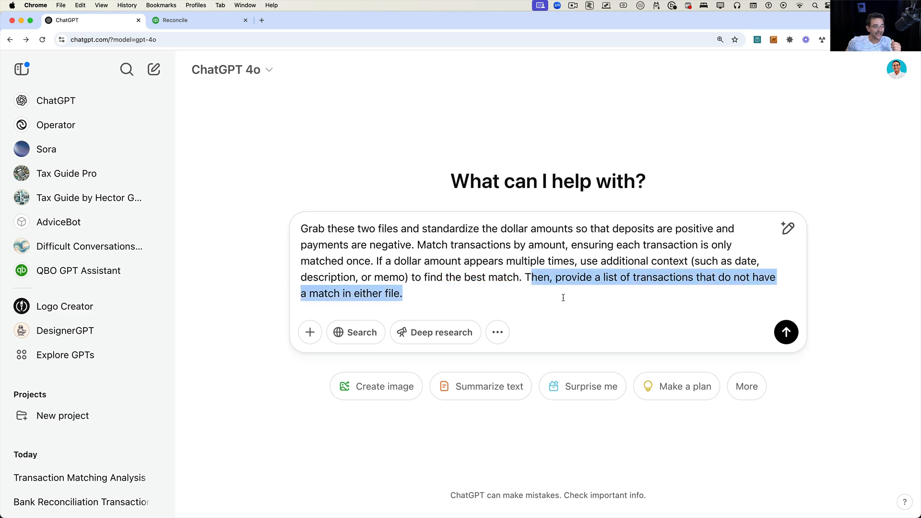
key(ctrl+Up)
click(882, 141)
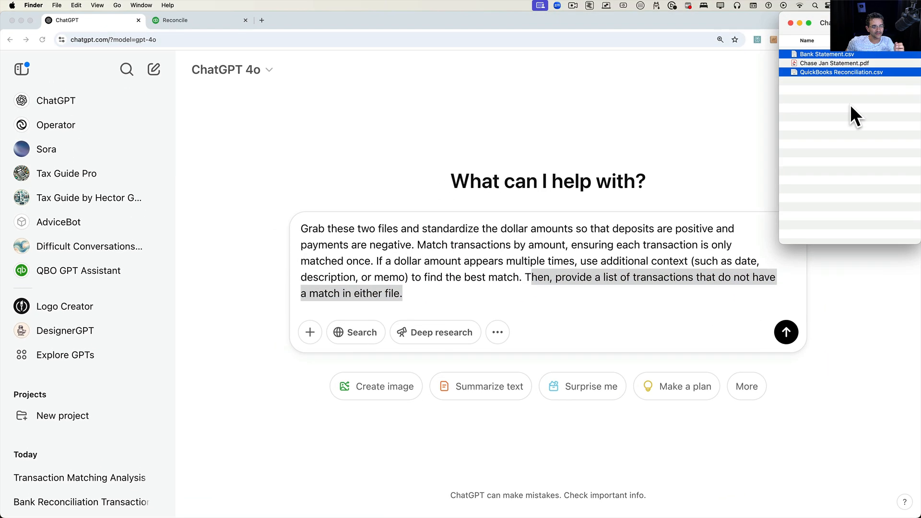
drag(834, 72, 483, 185)
click(417, 318)
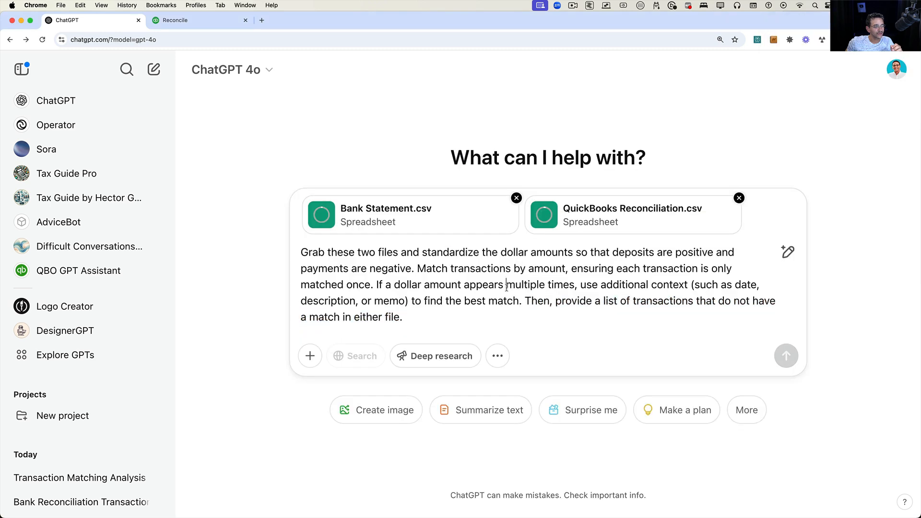
Keep GPT-4o as the model and send the prompt with both attached files.
drag(418, 317, 294, 257)
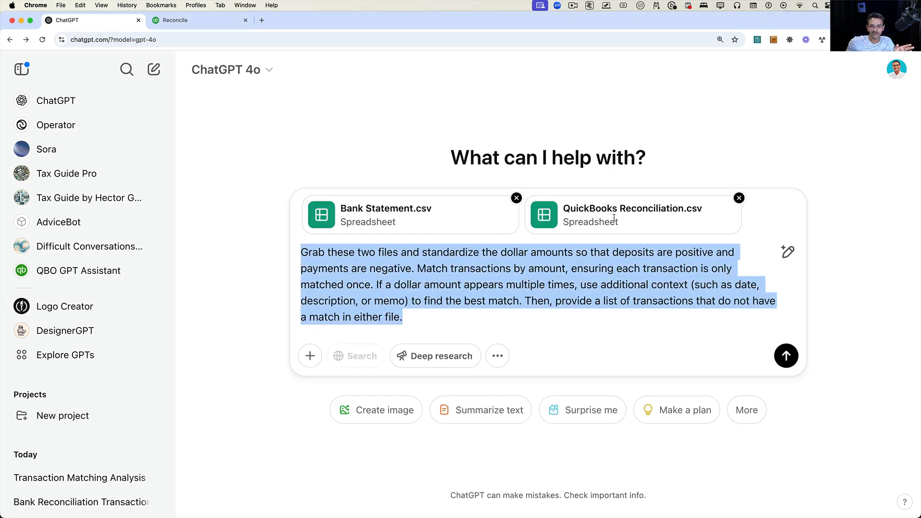
click(263, 72)
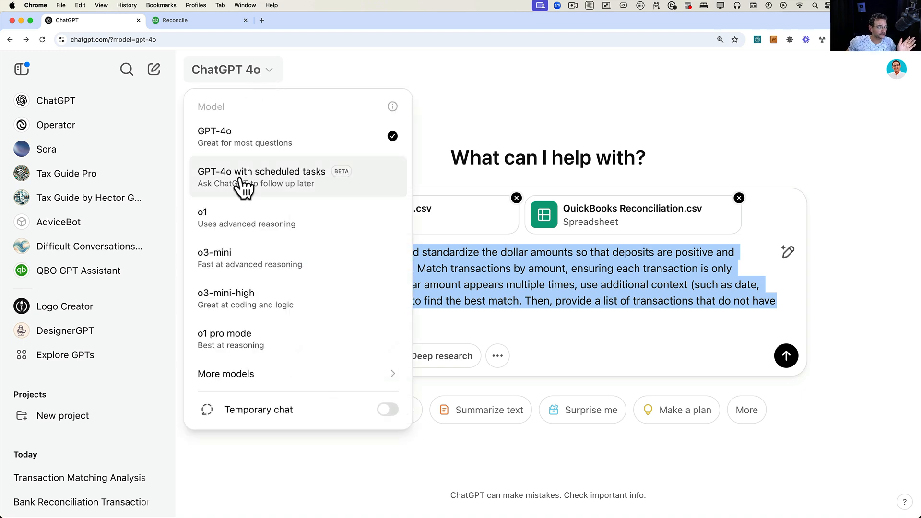
click(230, 143)
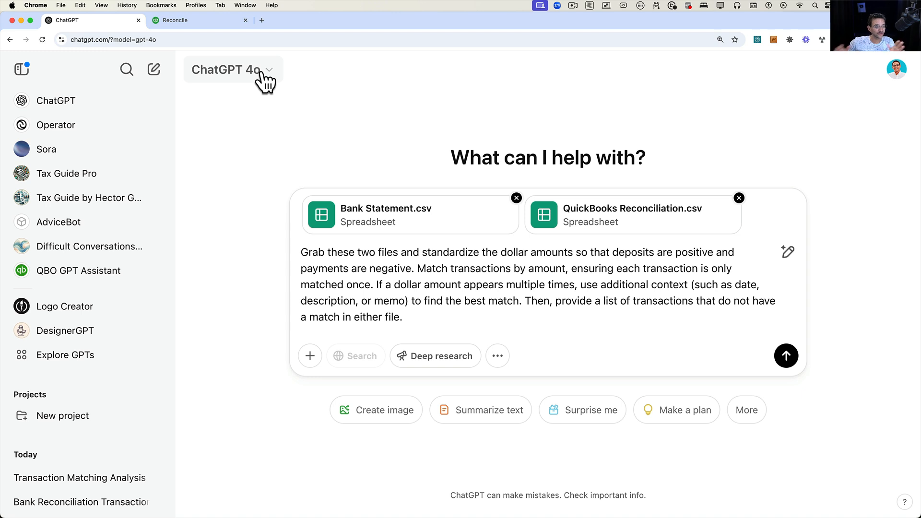
click(433, 357)
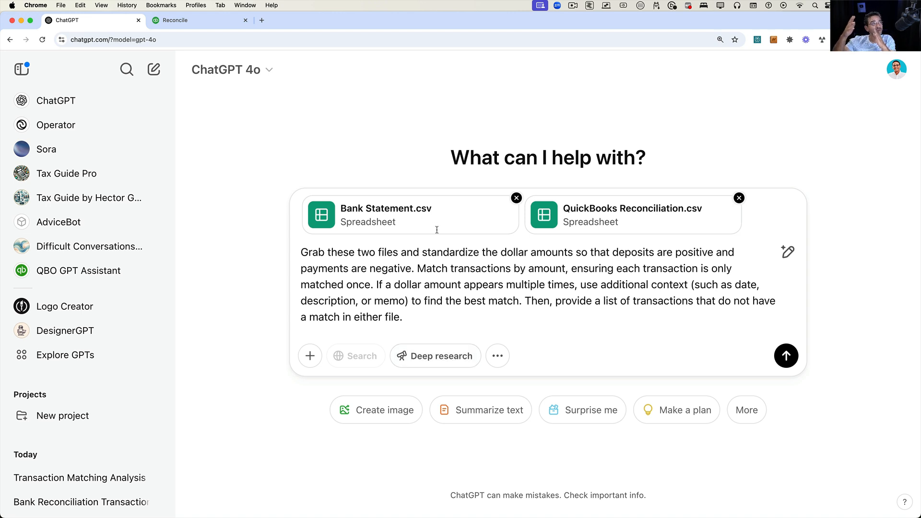
drag(418, 321, 258, 235)
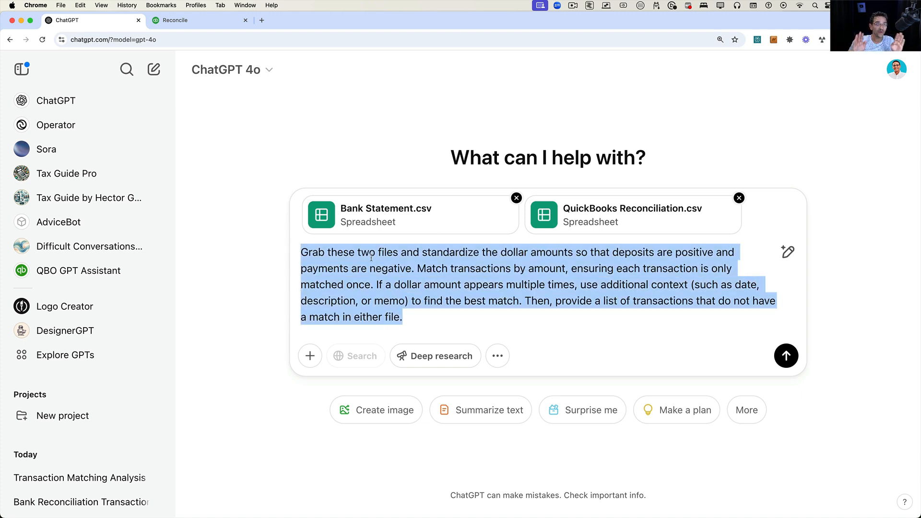
click(472, 294)
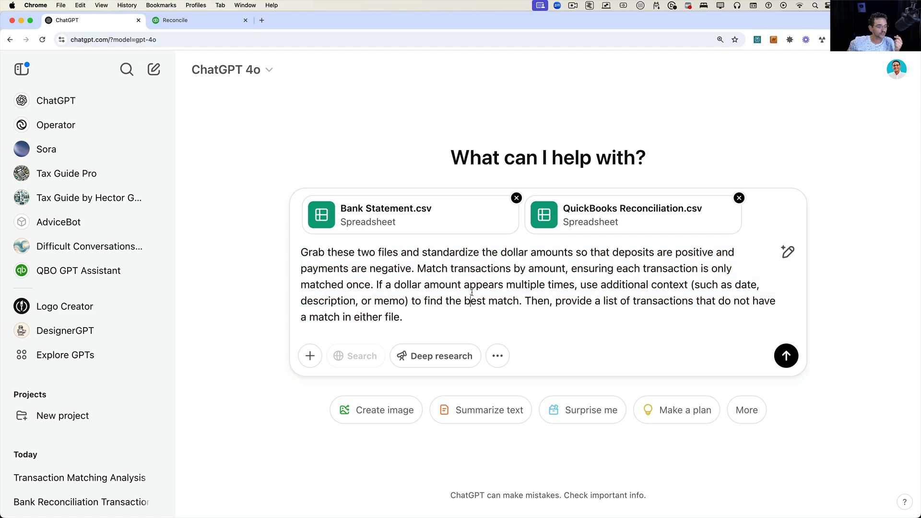
click(787, 357)
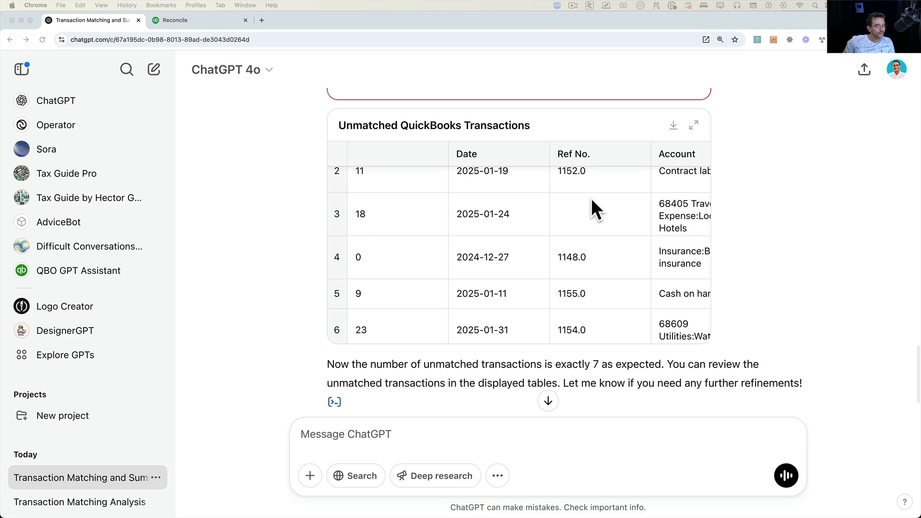
Expand the Unmatched QuickBooks Transactions table and scroll through its rows and columns.
scroll(569, 226, down, 3)
scroll(569, 225, up, 3)
scroll(568, 226, down, 3)
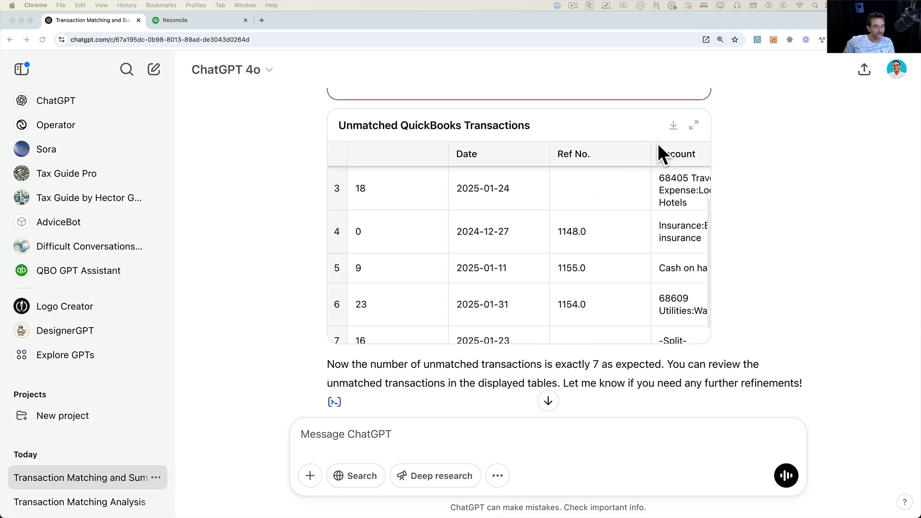
click(694, 125)
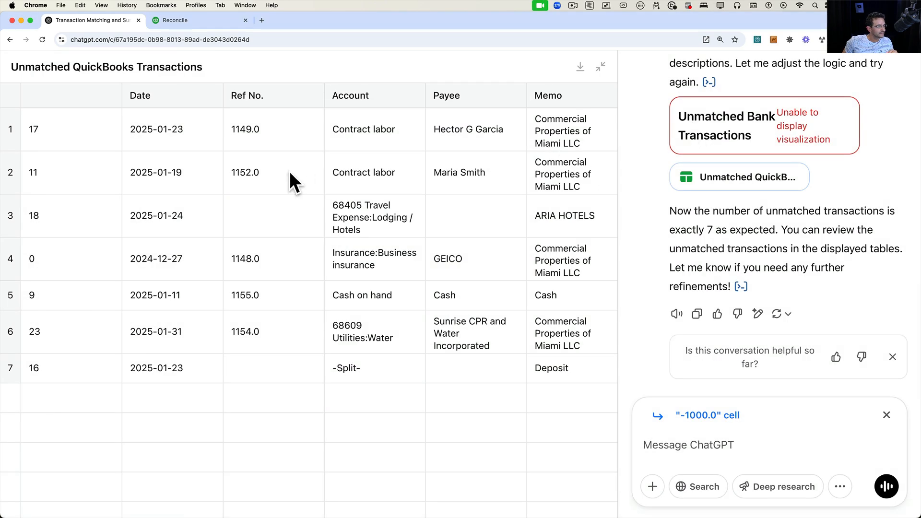
scroll(374, 267, right, 3)
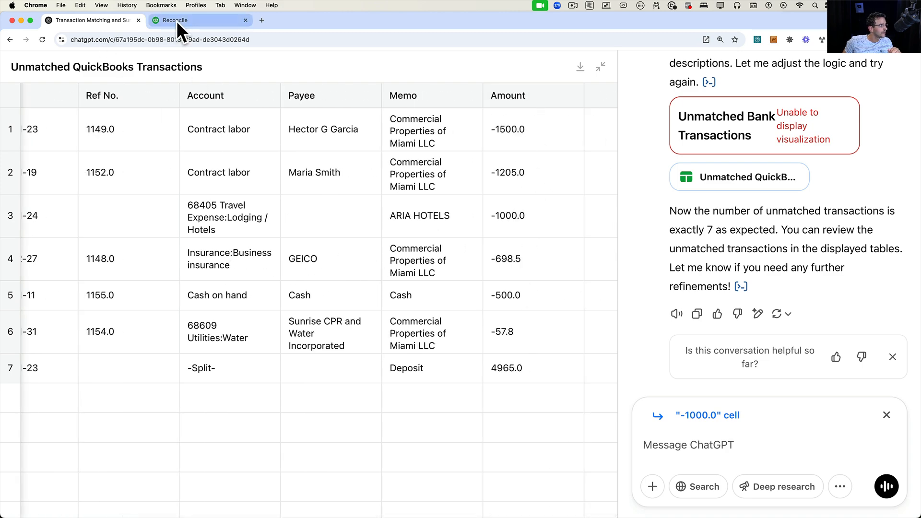
Move the ChatGPT tab into its own window and arrange it beside the QuickBooks reconciliation window.
drag(105, 26, 321, 54)
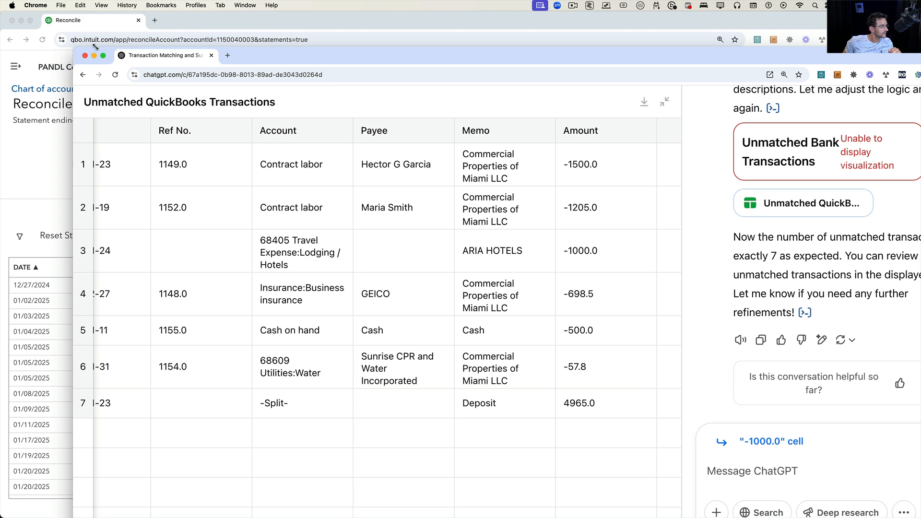
drag(74, 45, 328, 46)
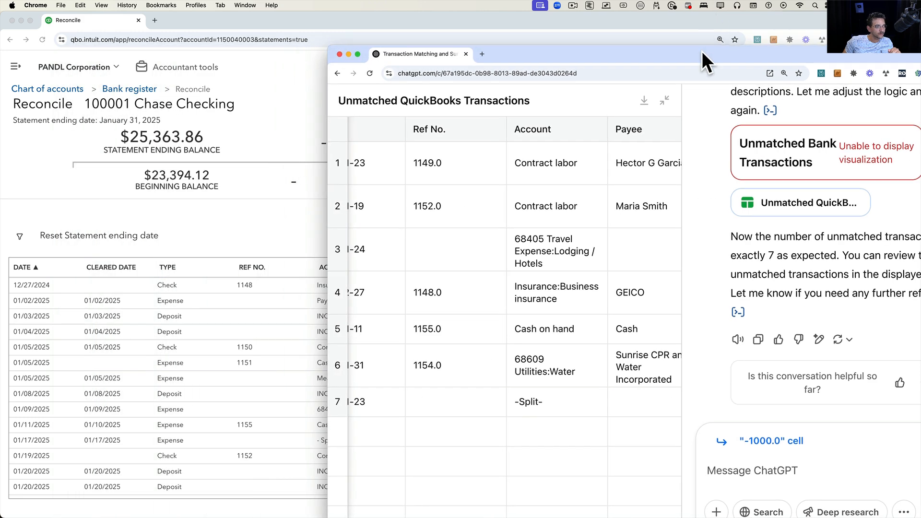
drag(702, 51, 634, 17)
scroll(482, 127, right, 5)
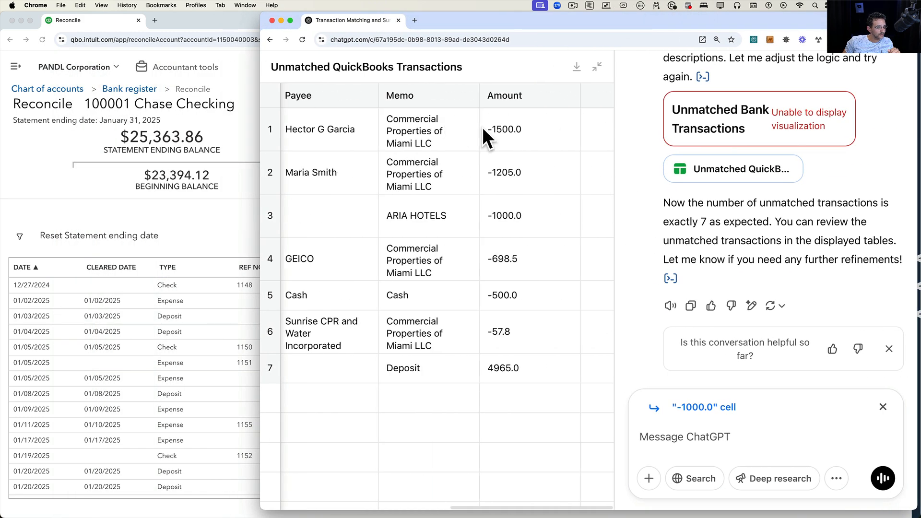
drag(431, 21, 768, 17)
click(356, 63)
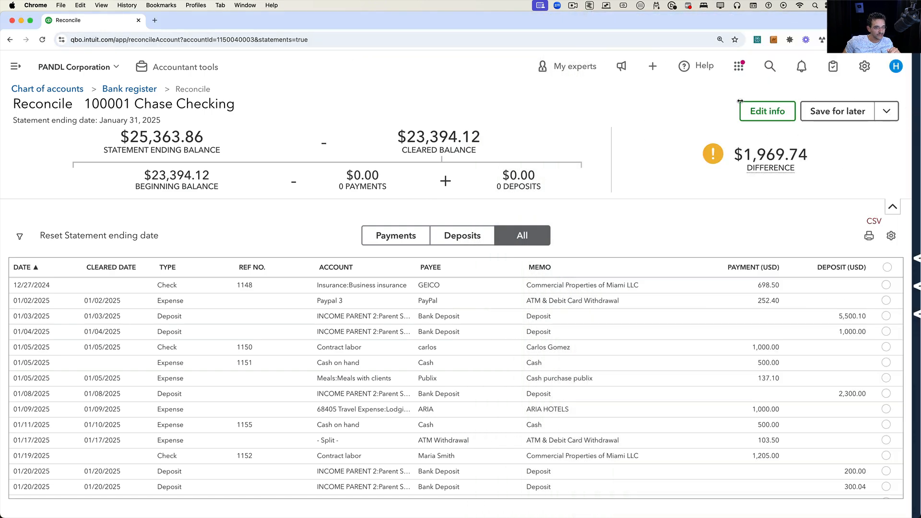
key(super+Tab)
key(super+Tab)
drag(912, 91, 594, 87)
click(695, 65)
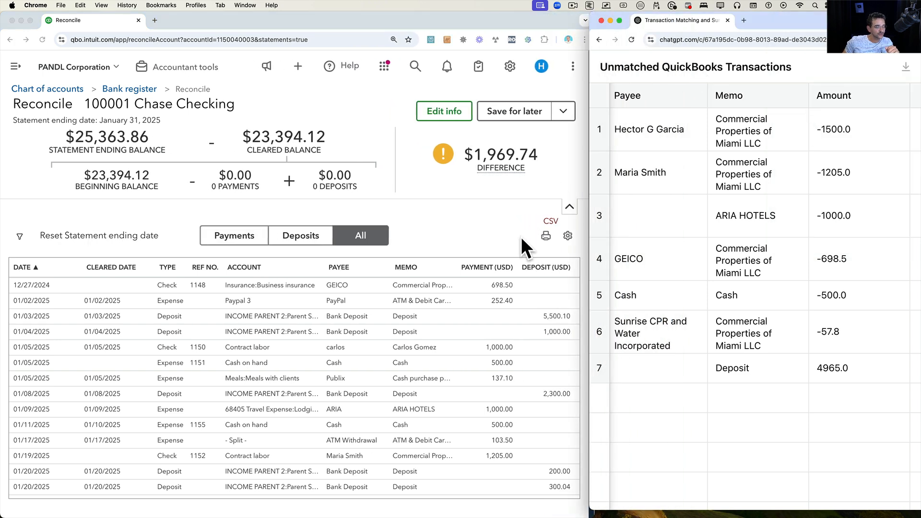
Select the Amount column of the unmatched table and scroll through the reconciliation transaction list to compare.
click(846, 96)
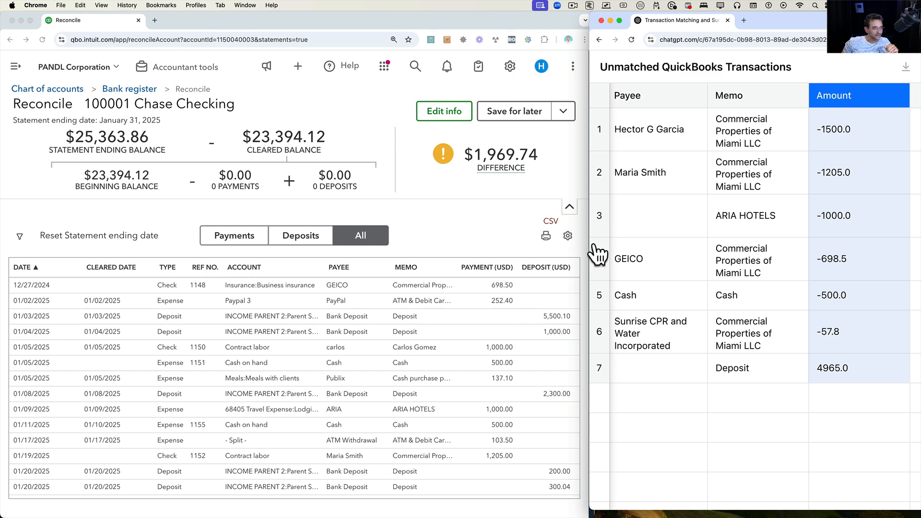
scroll(483, 344, down, 1)
scroll(482, 344, up, 1)
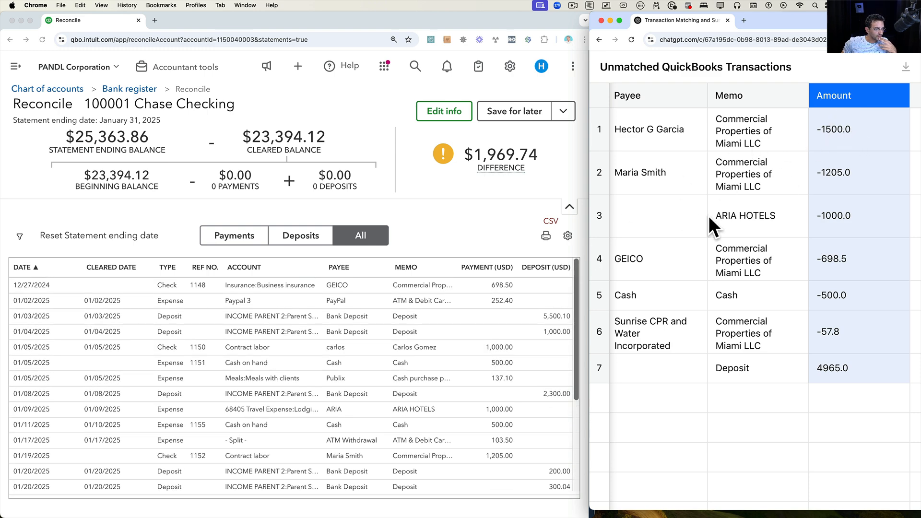
scroll(555, 396, down, 5)
scroll(555, 396, right, 1)
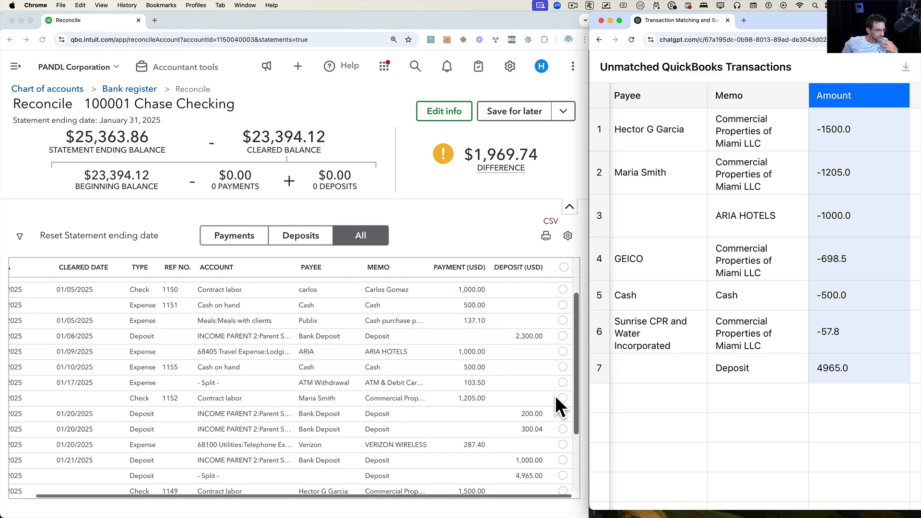
scroll(556, 402, down, 2)
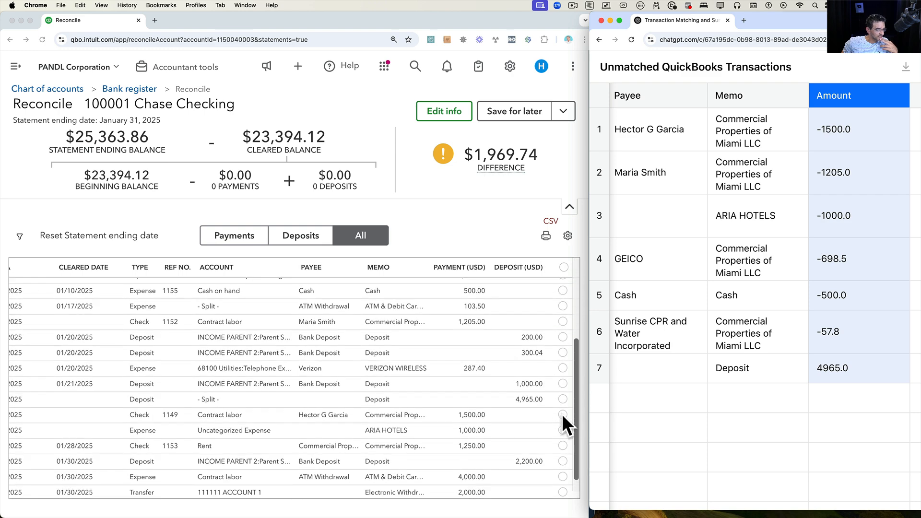
Sort the reconciliation transactions by Payment (USD) and scroll through the sorted list.
click(461, 268)
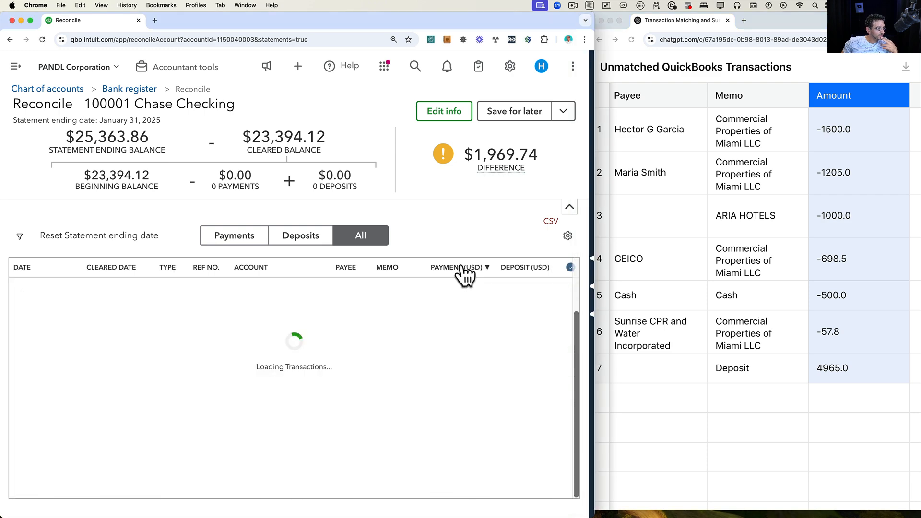
scroll(489, 365, down, 2)
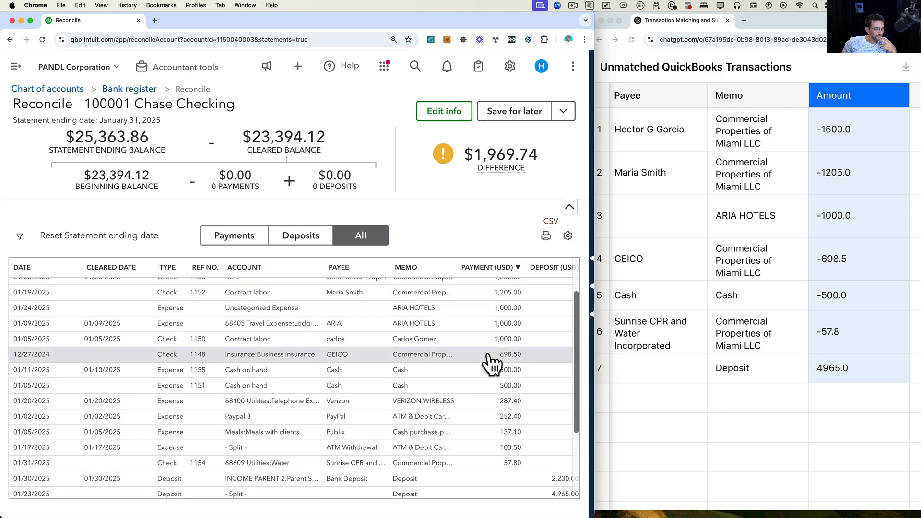
scroll(489, 365, down, 3)
scroll(489, 365, up, 5)
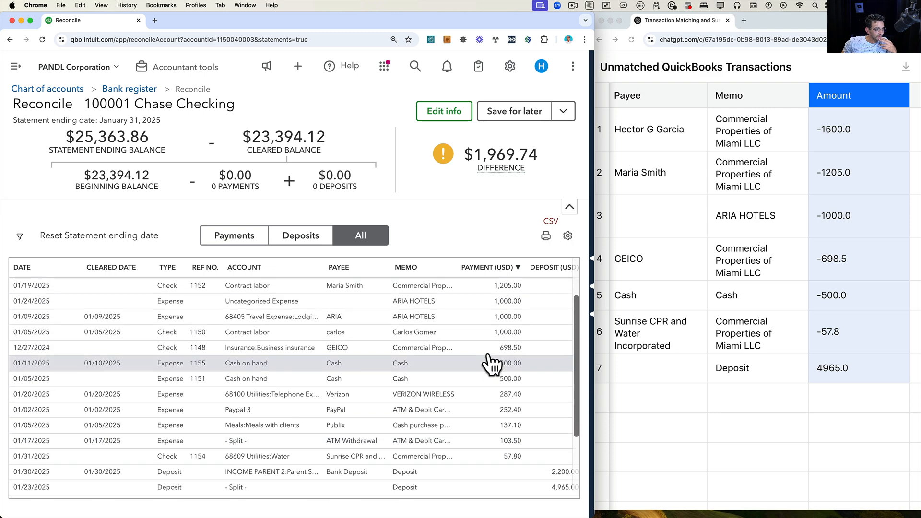
scroll(489, 366, up, 1)
scroll(489, 366, right, 3)
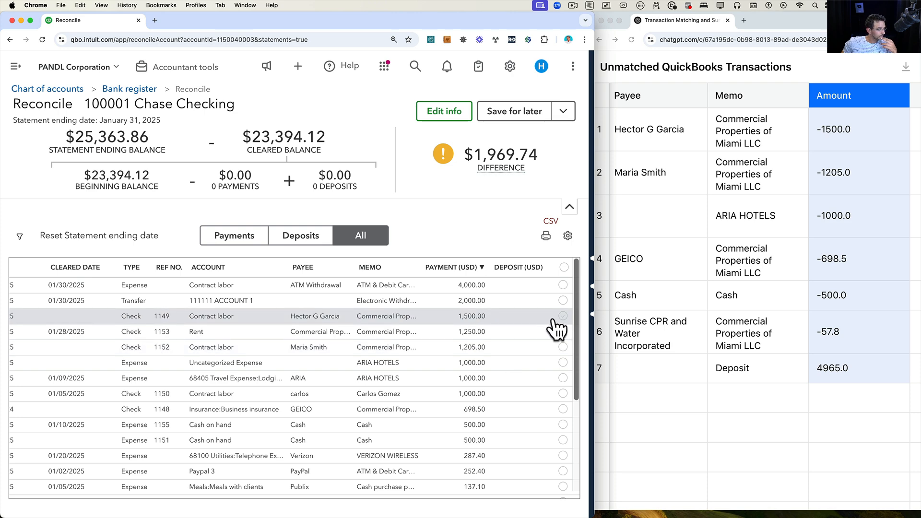
Select all 24 filtered transactions as cleared, then clear the checkmark on check 1149 for 1,500.00.
click(564, 266)
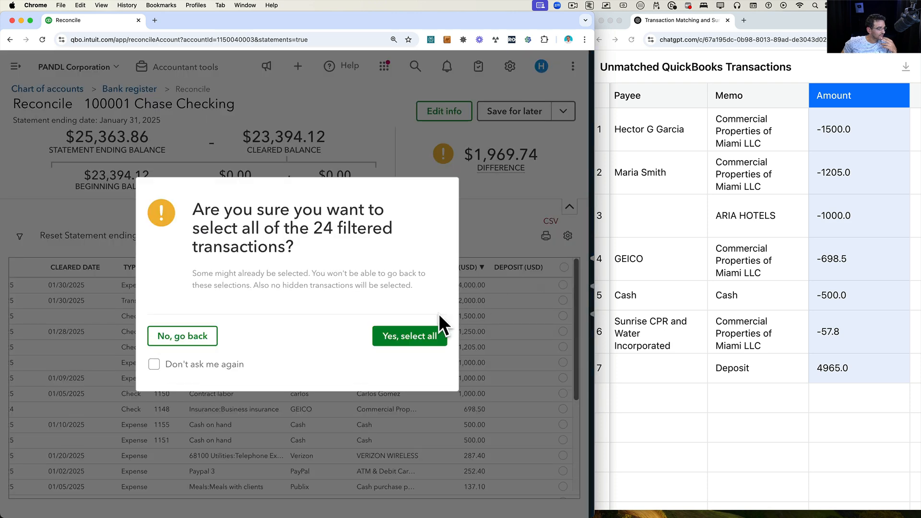
click(414, 337)
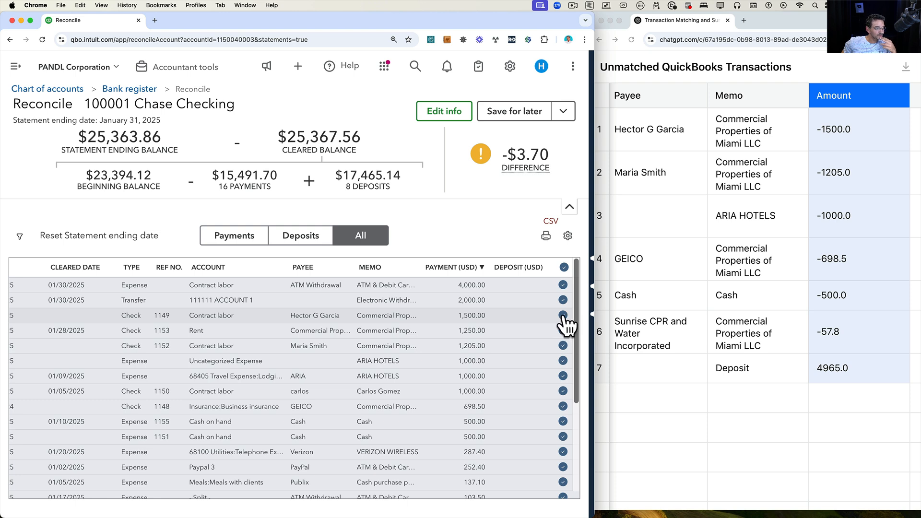
click(564, 316)
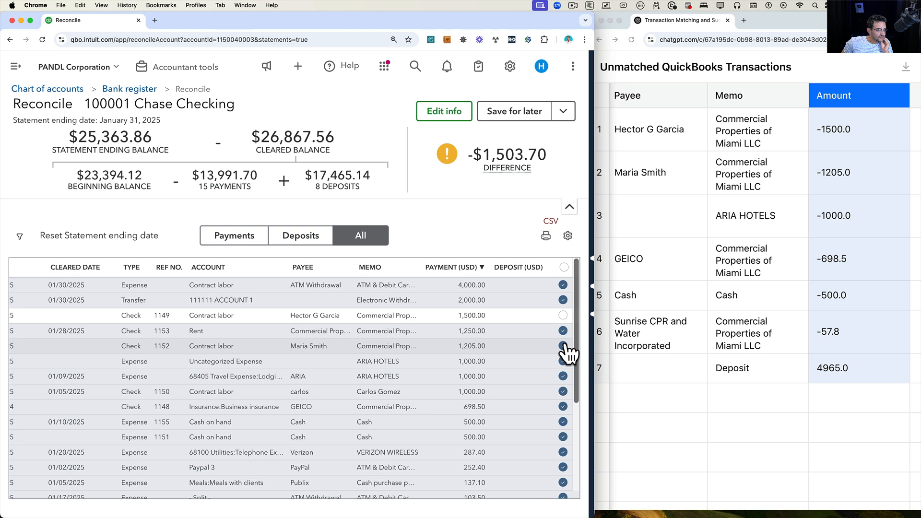
click(563, 346)
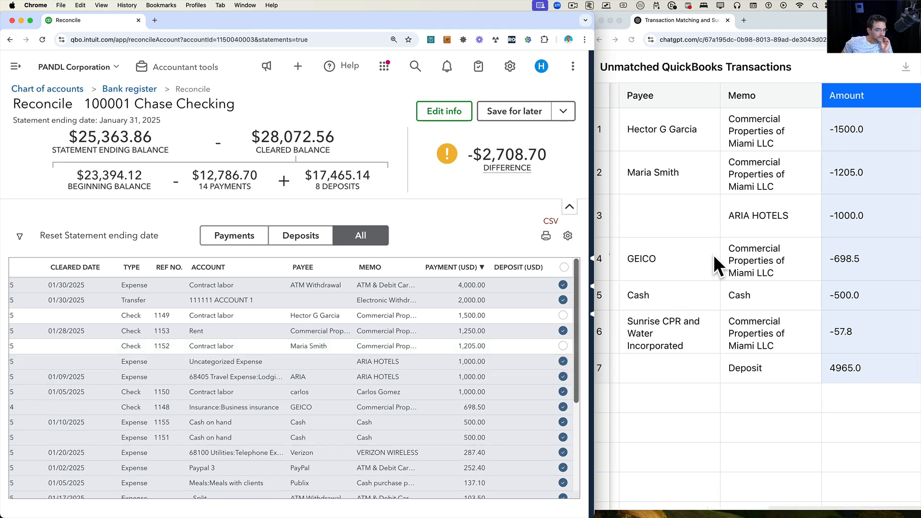
scroll(713, 254, left, 10)
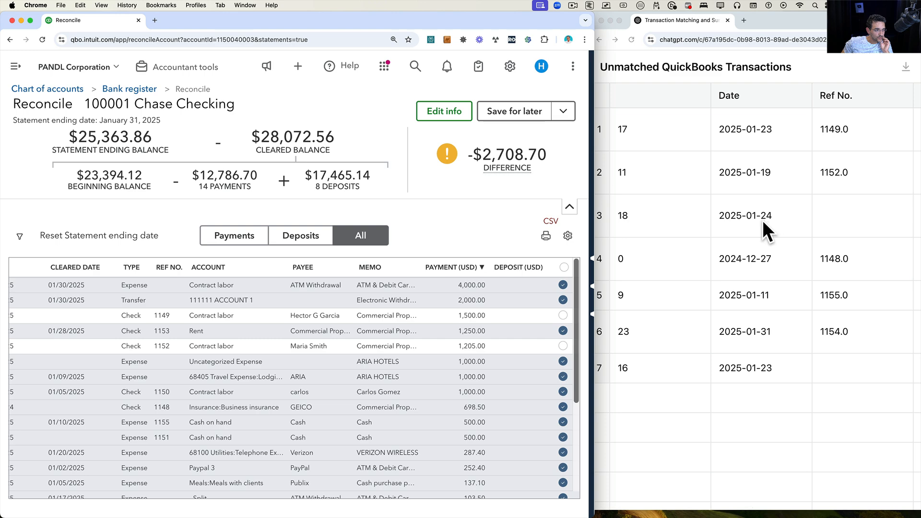
scroll(762, 225, right, 10)
scroll(423, 377, down, 2)
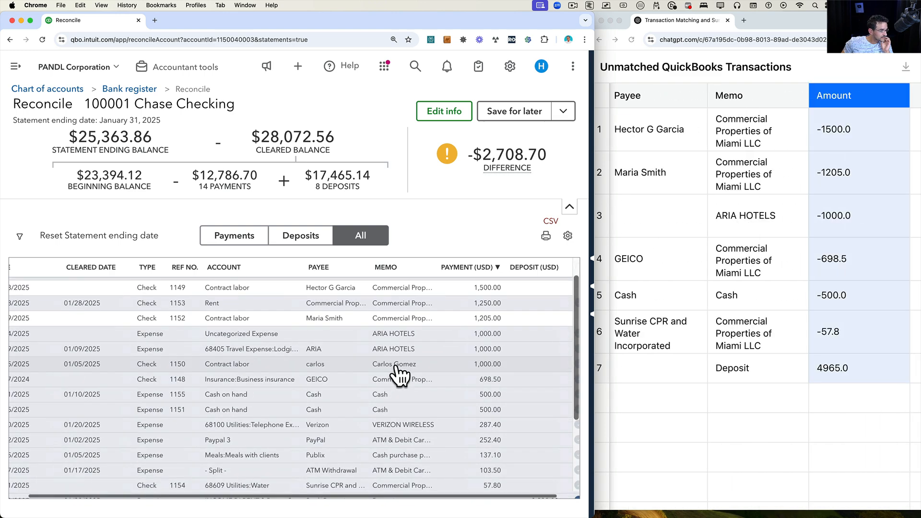
scroll(397, 373, left, 3)
scroll(390, 352, right, 3)
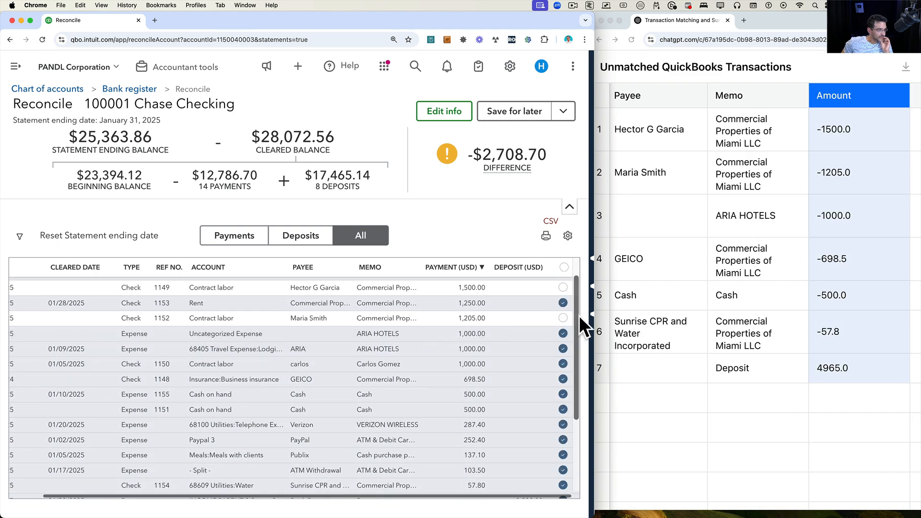
Clear the checkmarks on the uncategorized ARIA HOTELS expense of 1,000.00 and the GEICO check 1148 for 698.50.
click(563, 334)
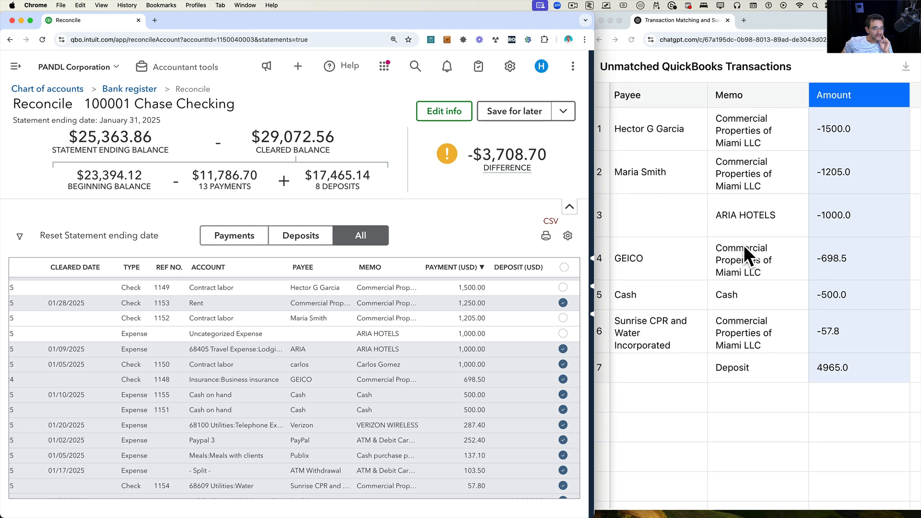
click(564, 380)
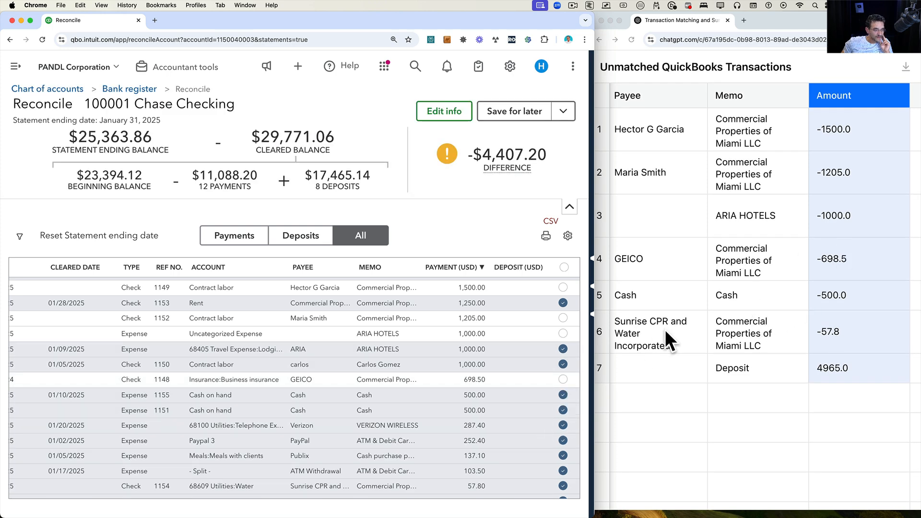
Clear the checkmark on expense 1155, Cash on hand for 500.00, after checking the unmatched table's details.
scroll(664, 329, left, 5)
scroll(665, 329, left, 1)
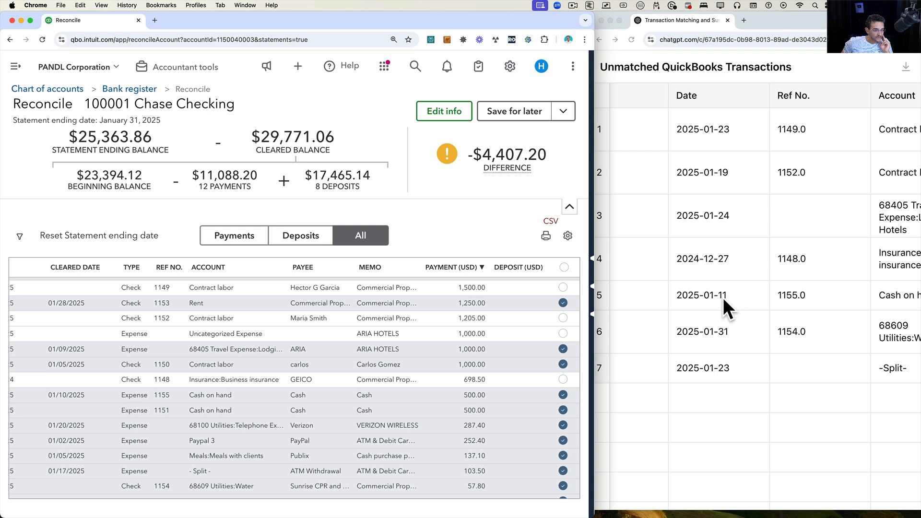
scroll(723, 297, left, 2)
scroll(747, 291, right, 5)
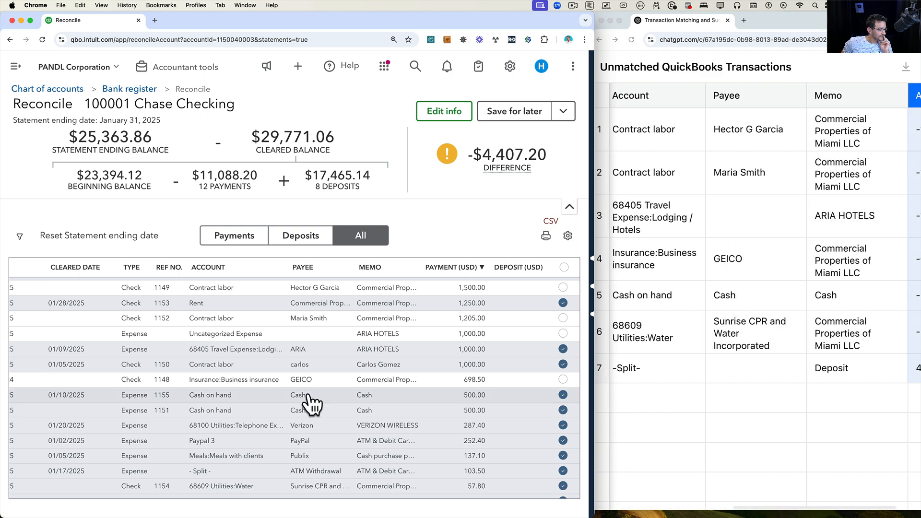
scroll(309, 403, down, 2)
click(564, 362)
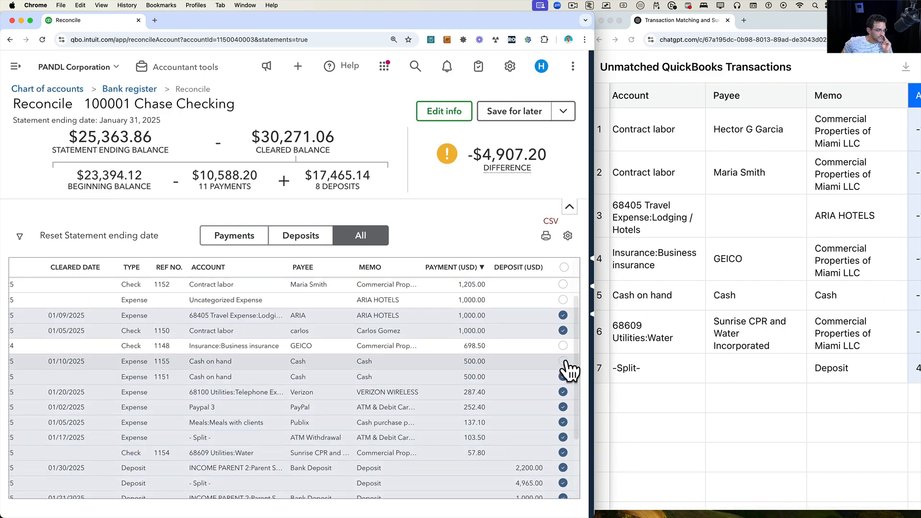
Clear the checkmark on check 1154 to Sunrise CPR and Water Incorporated for 57.80.
scroll(781, 298, right, 3)
scroll(489, 390, down, 5)
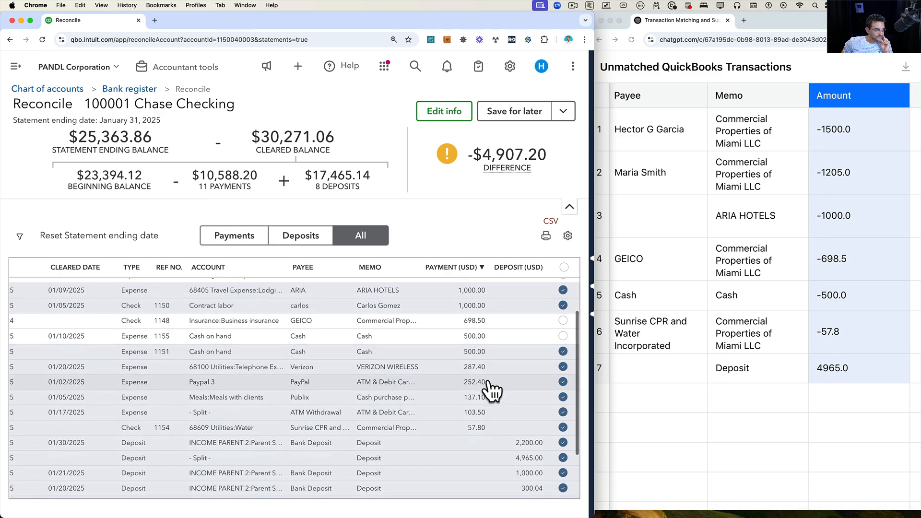
scroll(519, 396, up, 4)
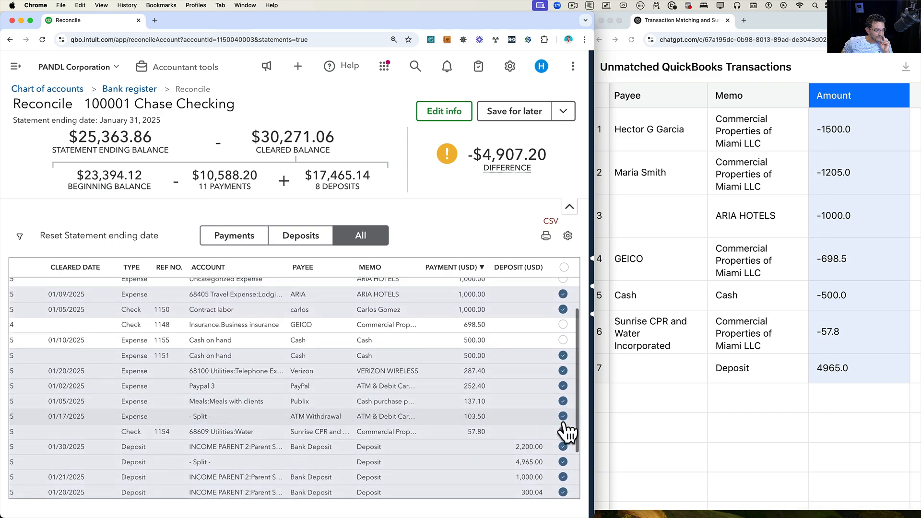
click(563, 431)
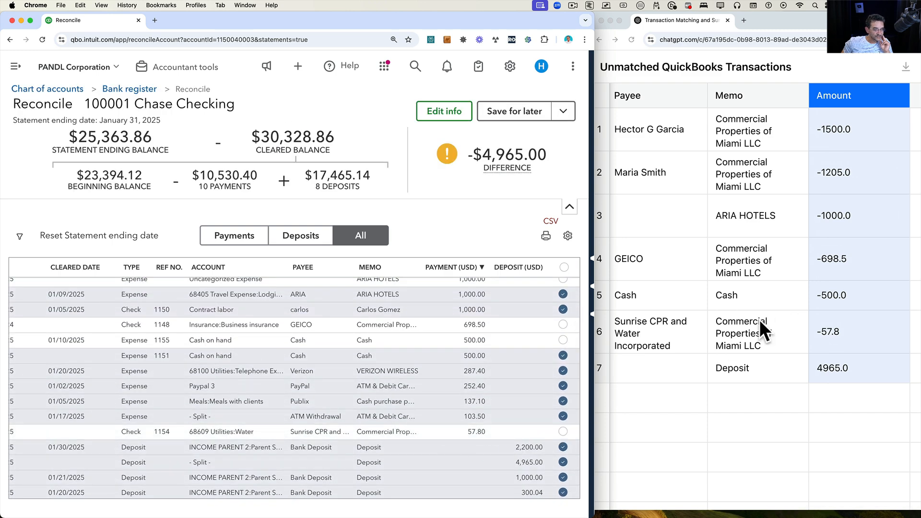
Clear the checkmark on the 4,965.00 split deposit and expand the reconciliation window to full width.
scroll(759, 319, left, 3)
scroll(759, 319, right, 5)
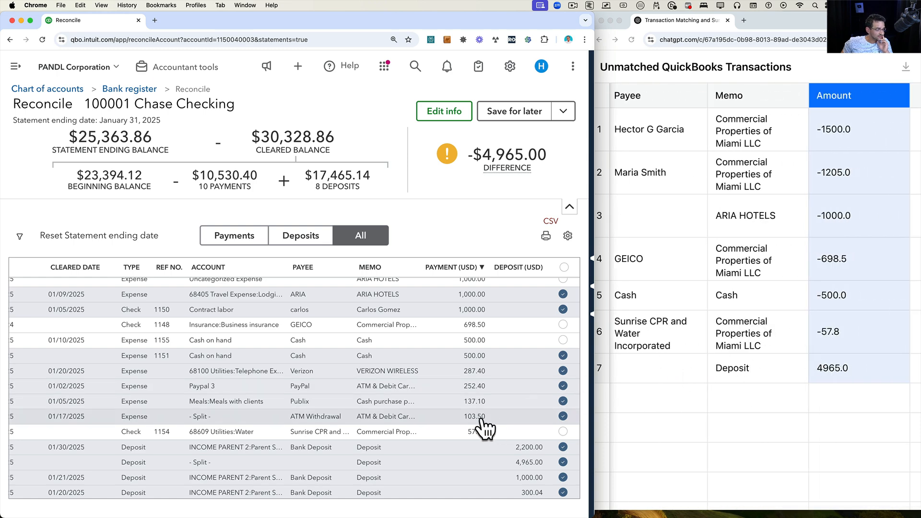
scroll(479, 426, down, 3)
click(564, 399)
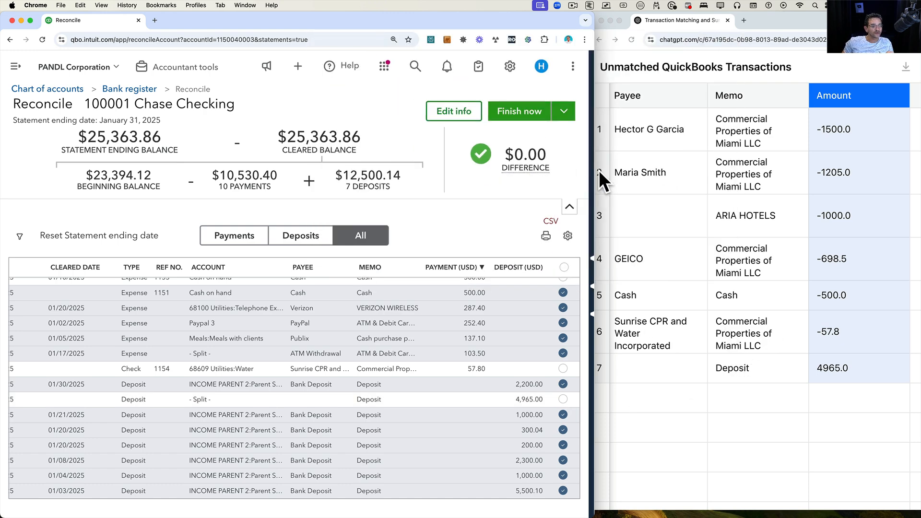
double_click(596, 171)
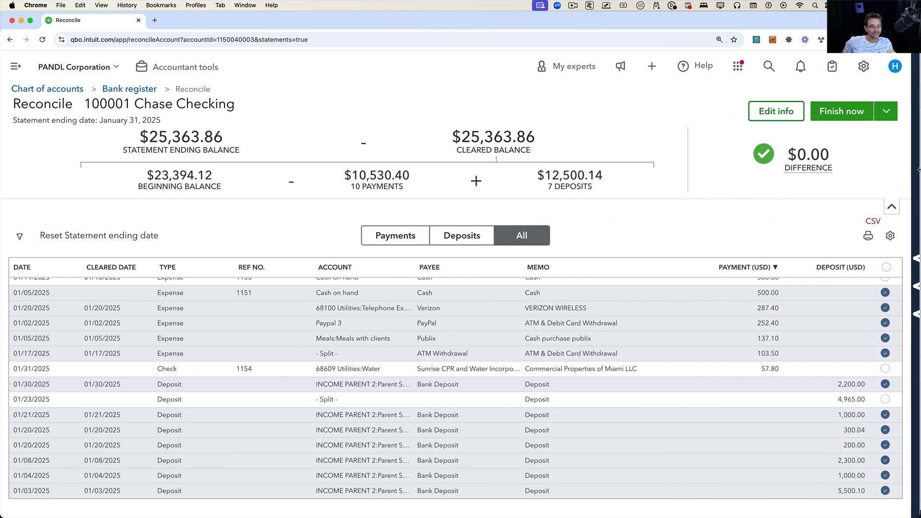
scroll(772, 355, up, 5)
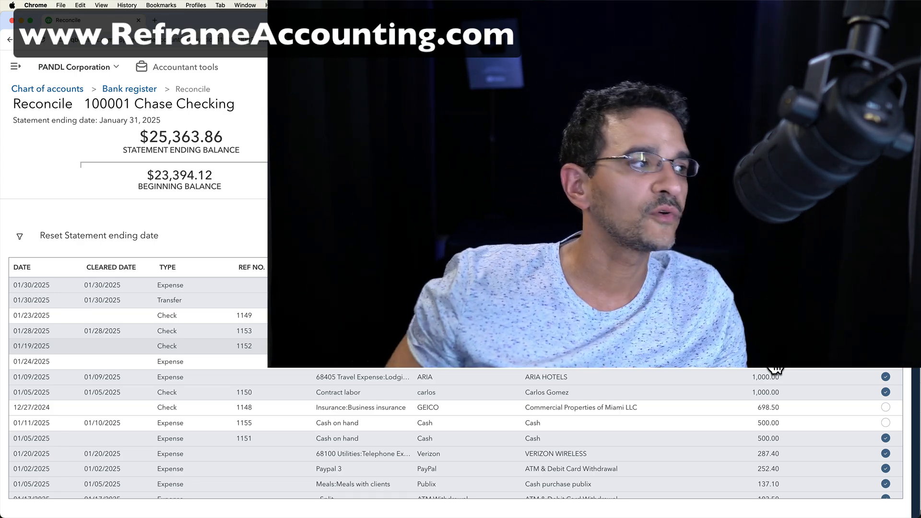
Open a new tab and visit the Reframe Accounting website.
click(157, 20)
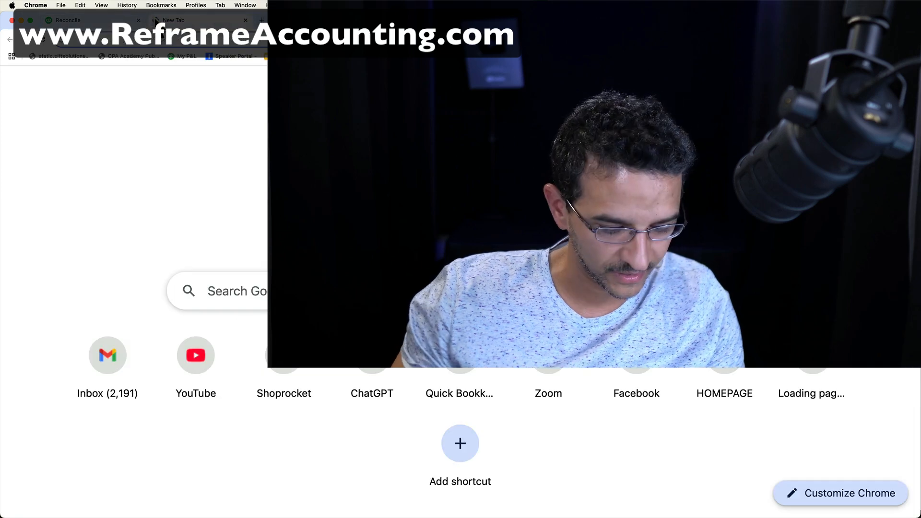
text(reframeacc)
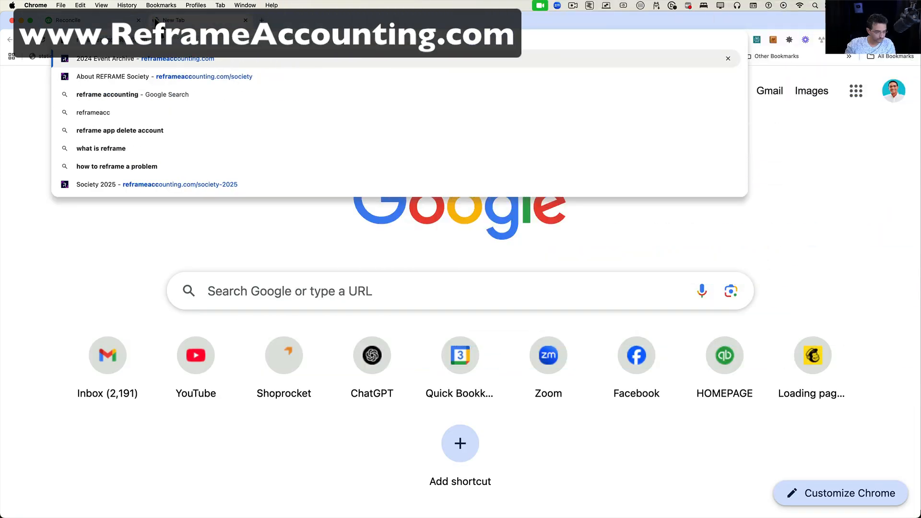
key(Return)
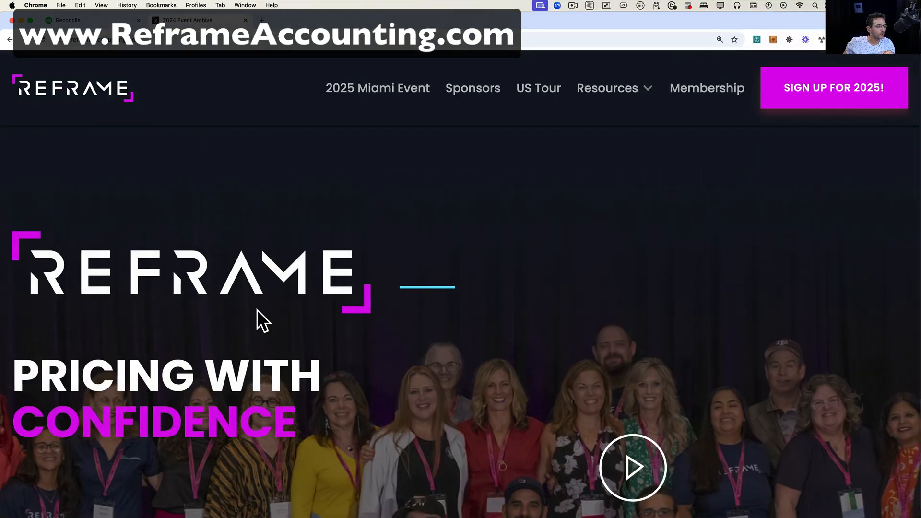
scroll(257, 309, down, 2)
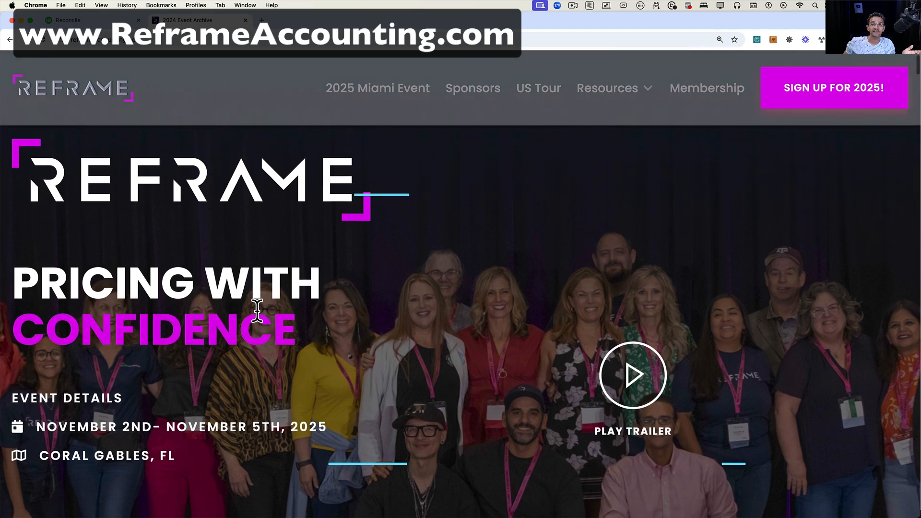
scroll(257, 309, up, 2)
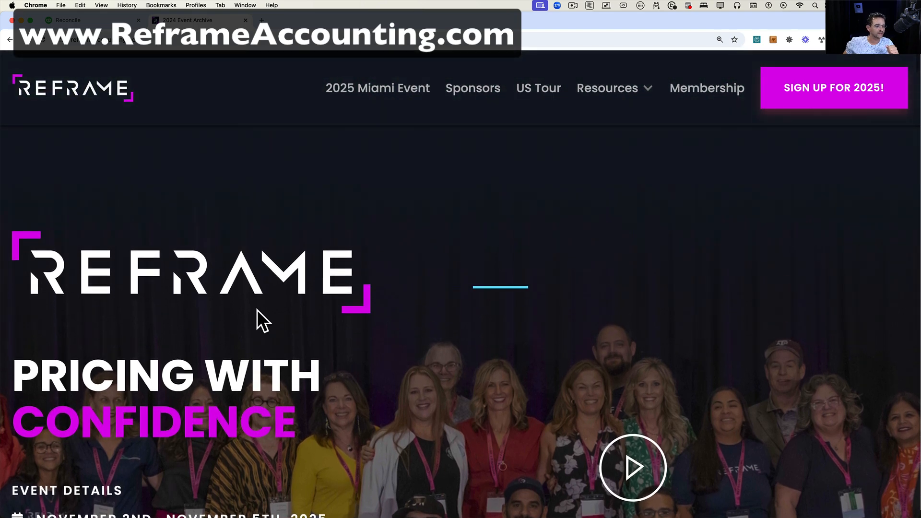